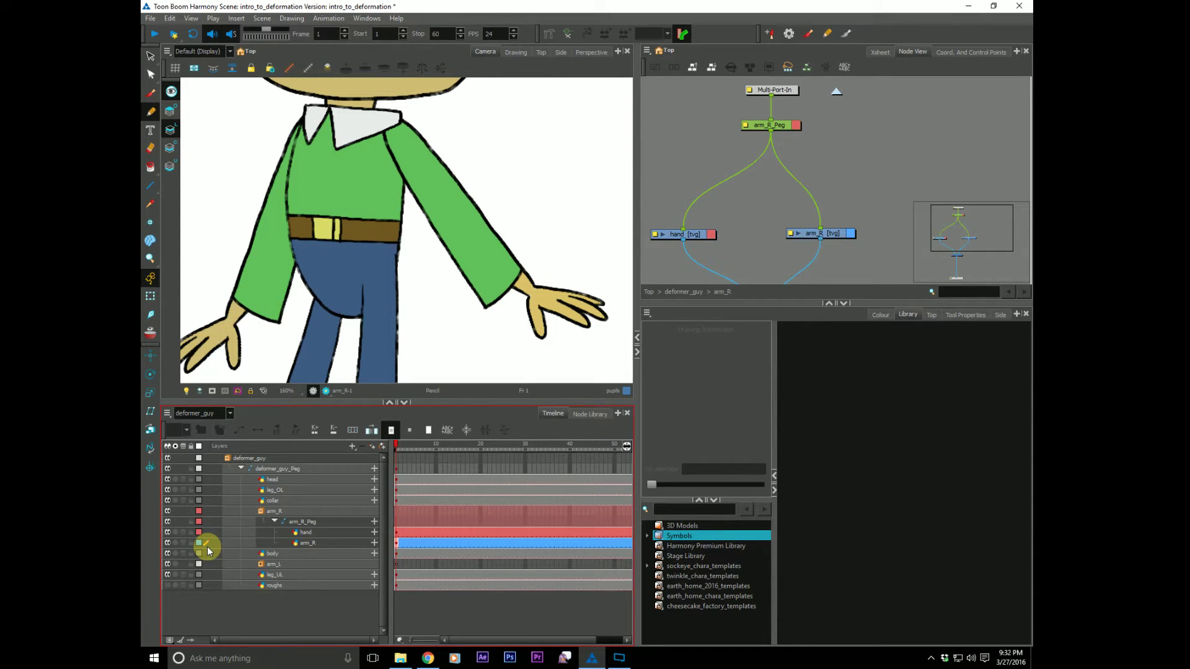
Open the Timeline View toolbar customisation, review its available tools and current entries, and close it without applying changes.
right_click(539, 433)
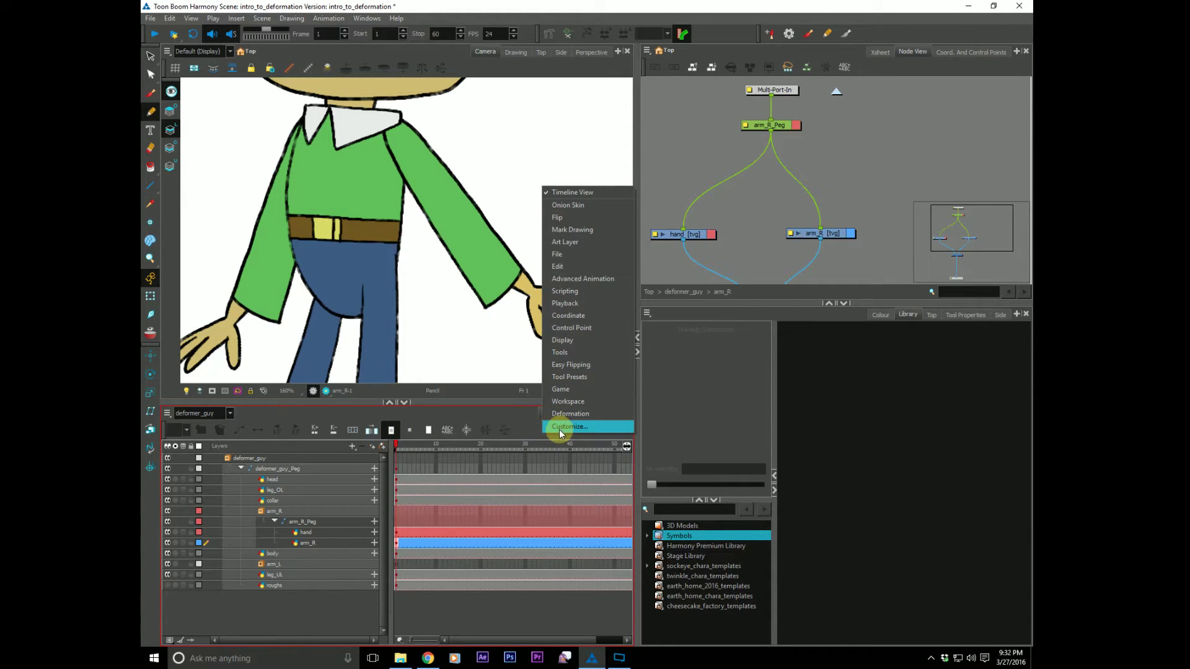
left_click(560, 429)
left_click_drag(502, 231, 495, 168)
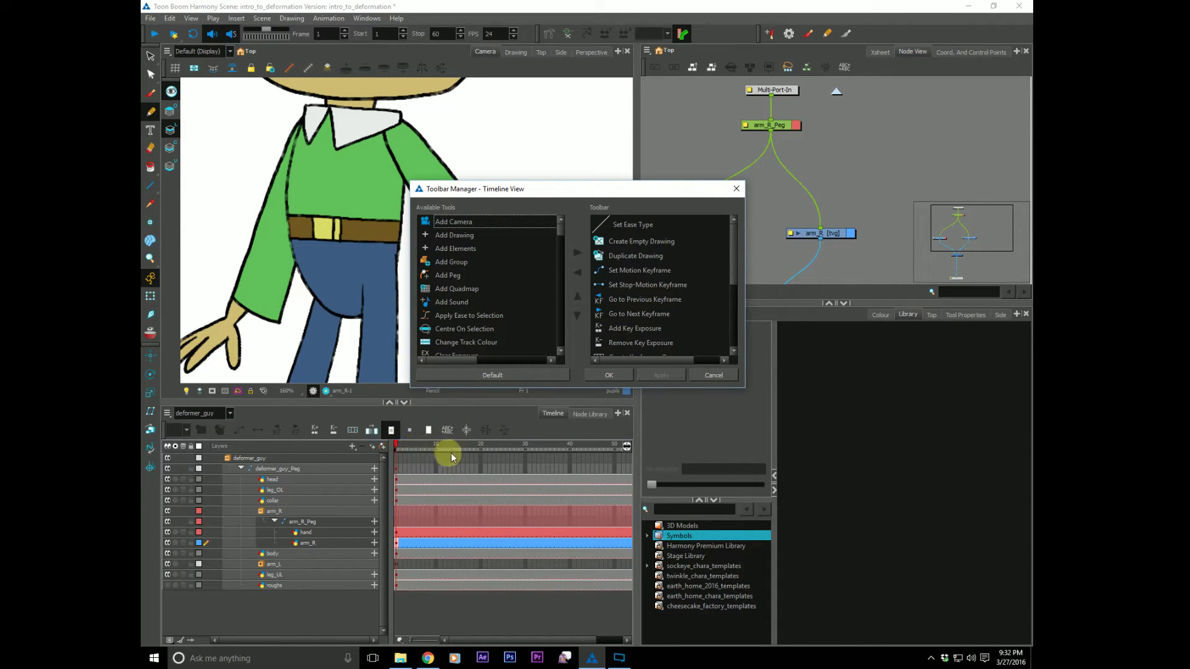
left_click(688, 334)
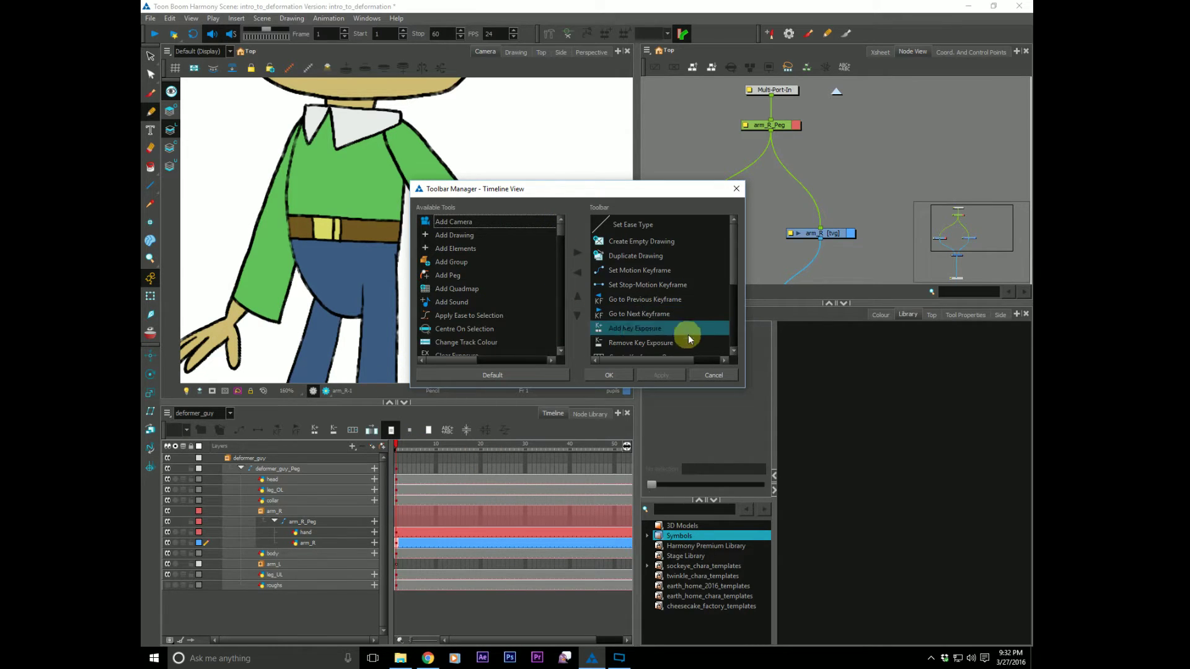
left_click(623, 320)
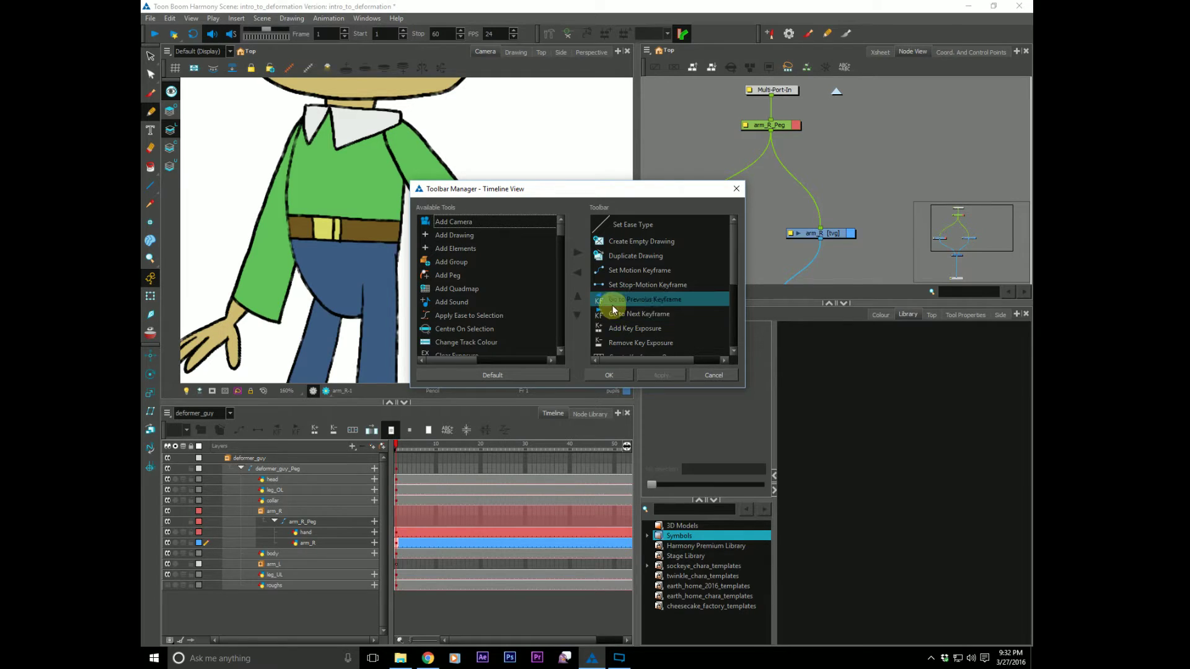
left_click(714, 375)
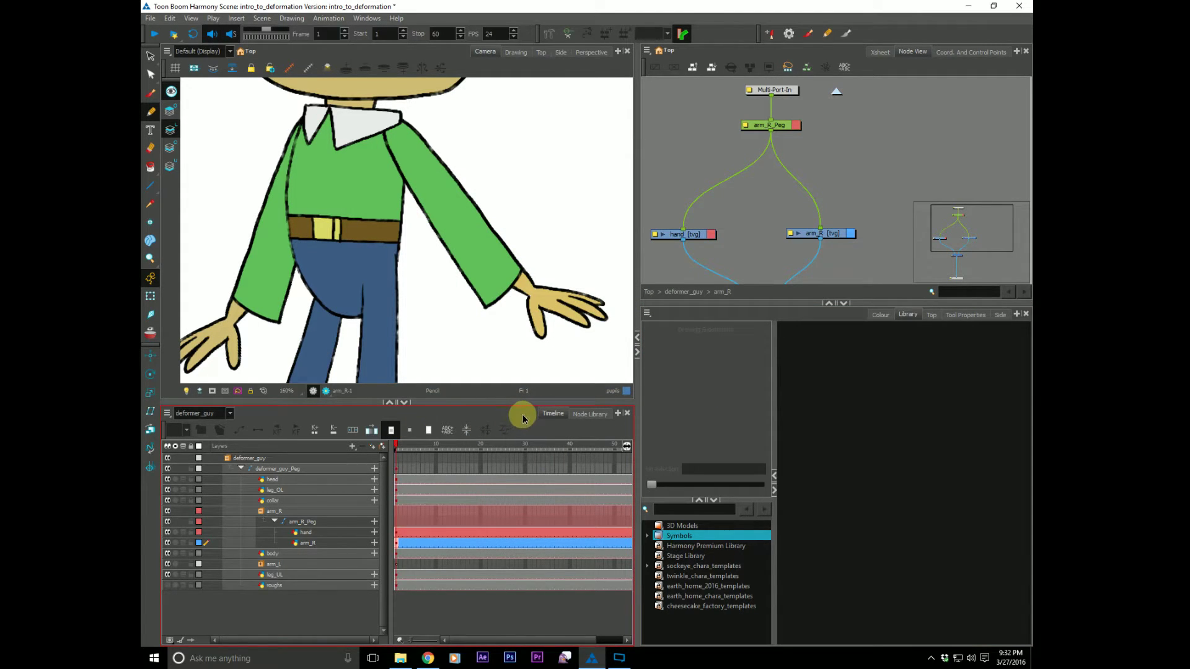
Hide the Timeline View toolbar and show it again.
right_click(523, 419)
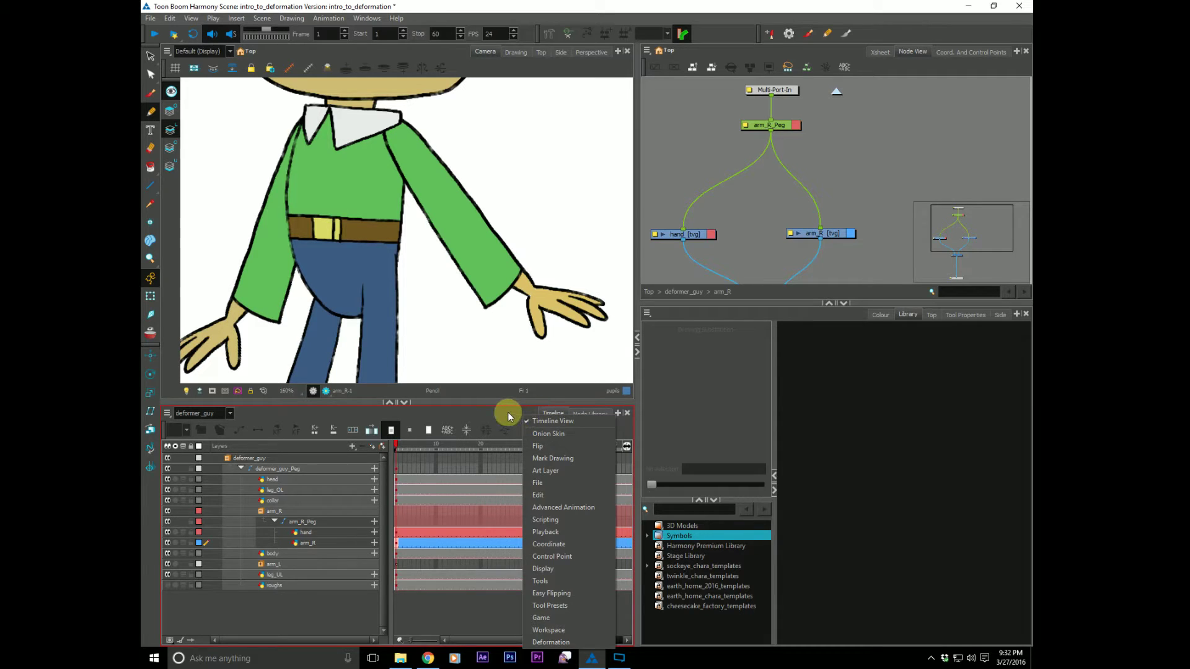
left_click(543, 422)
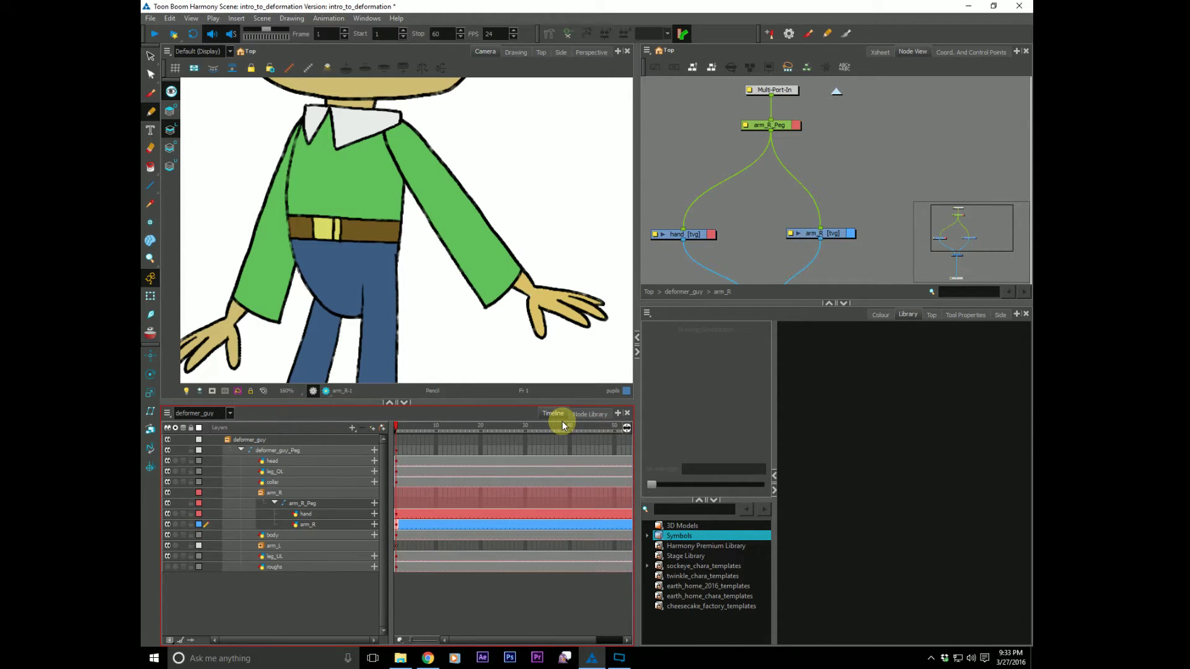
right_click(529, 417)
left_click(541, 423)
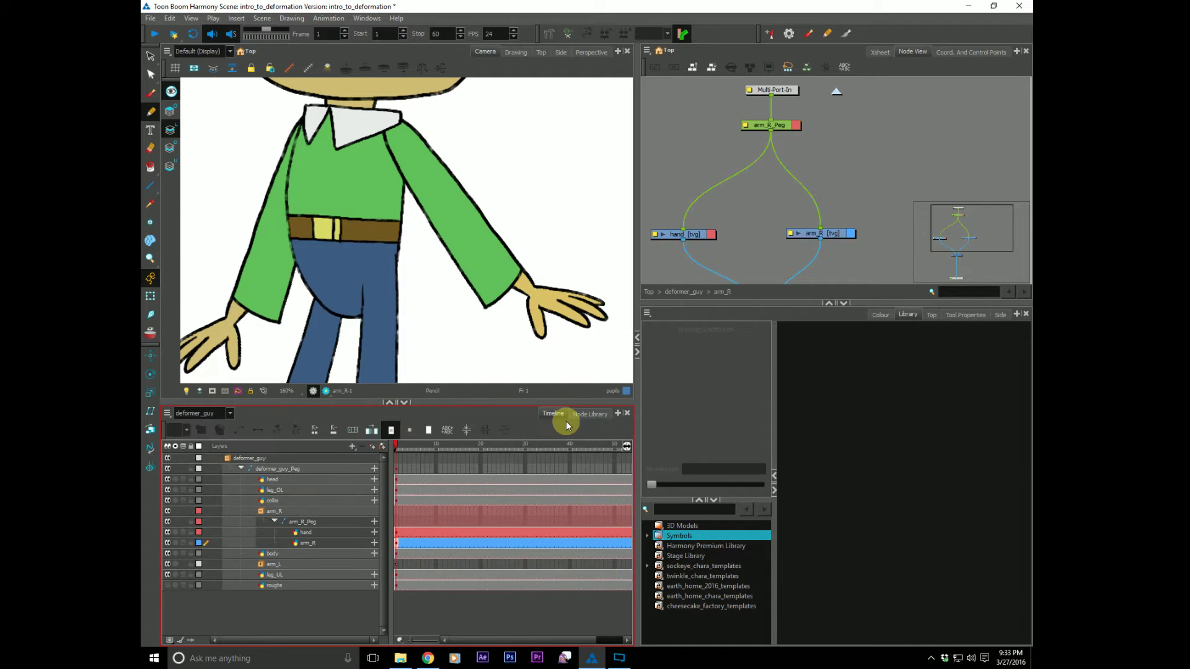
right_click(531, 417)
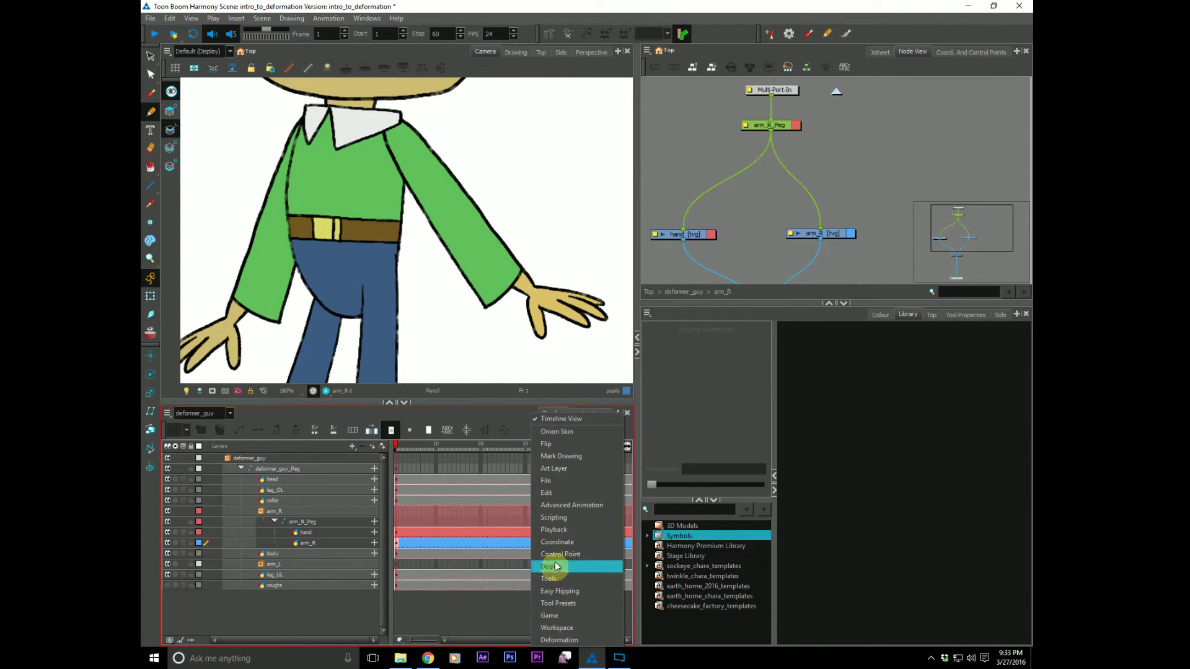
left_click(532, 410)
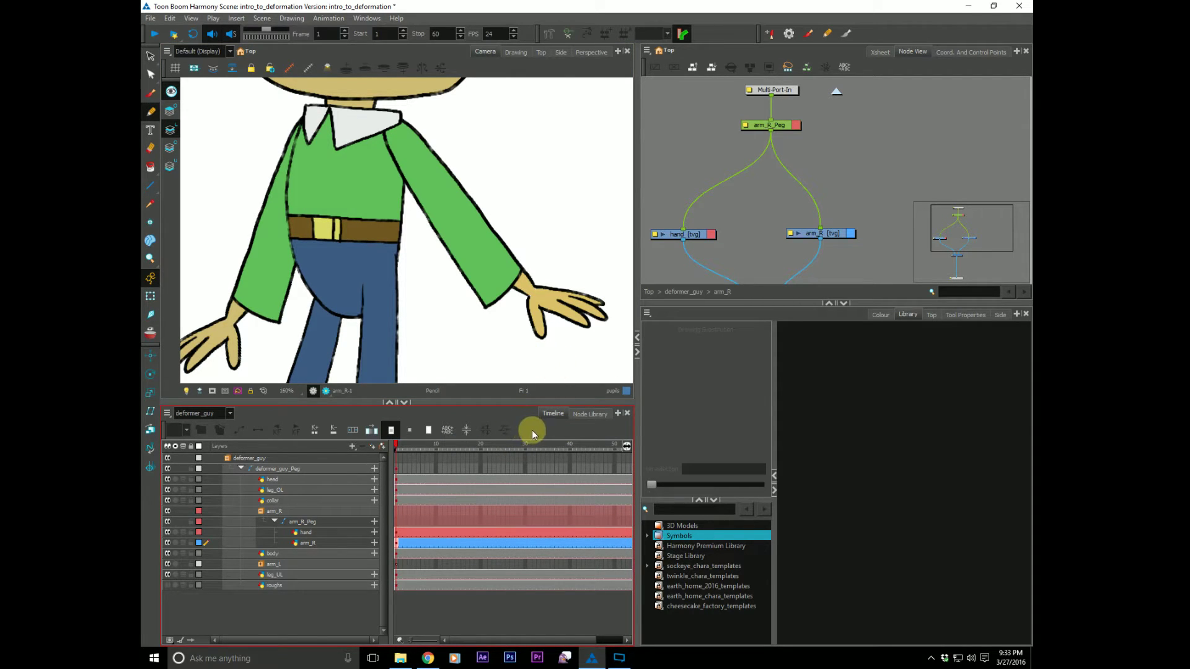
right_click(531, 430)
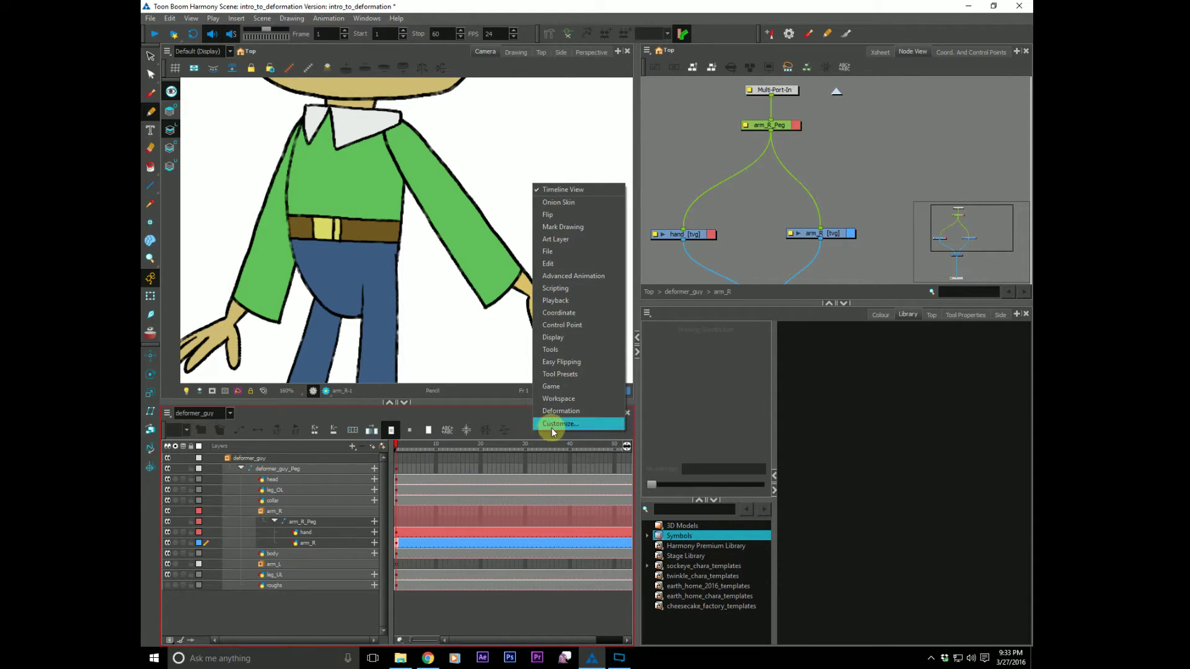
left_click(514, 411)
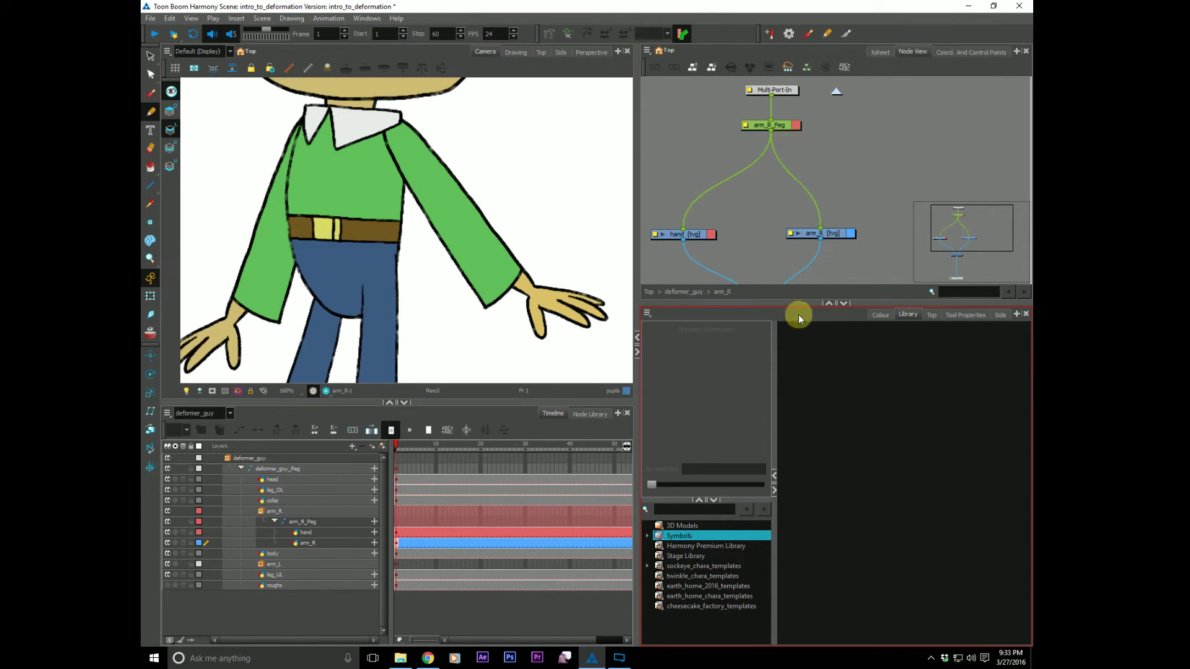
Show the Library View toolbar above the library and hide it again.
right_click(836, 315)
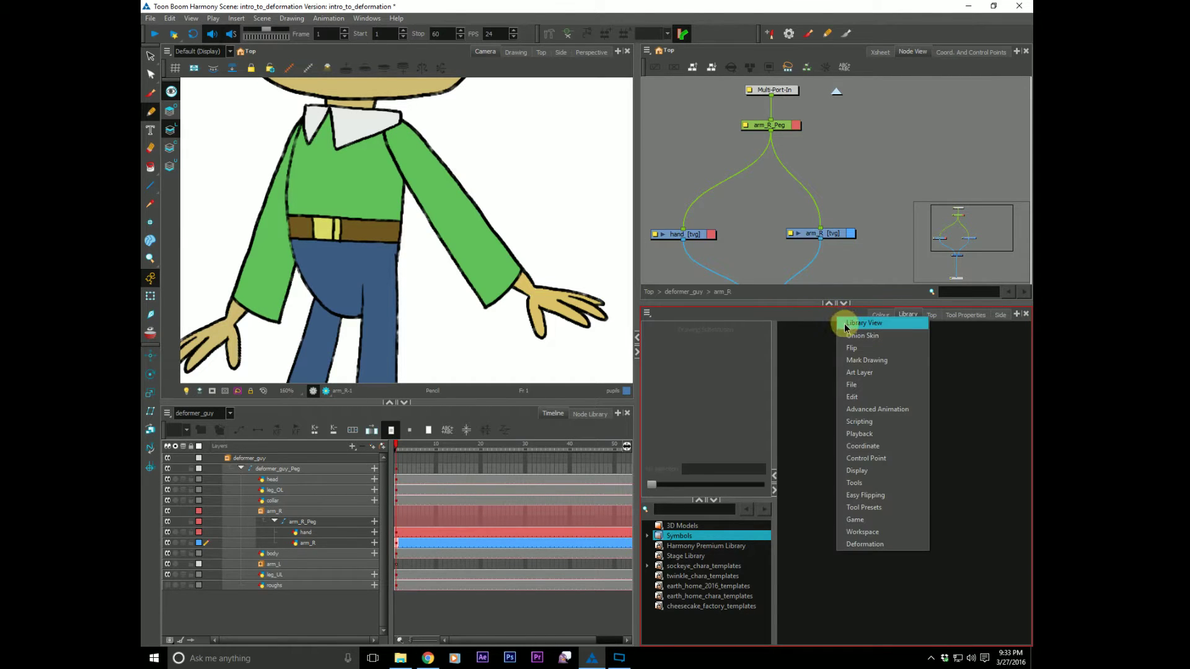
left_click(845, 323)
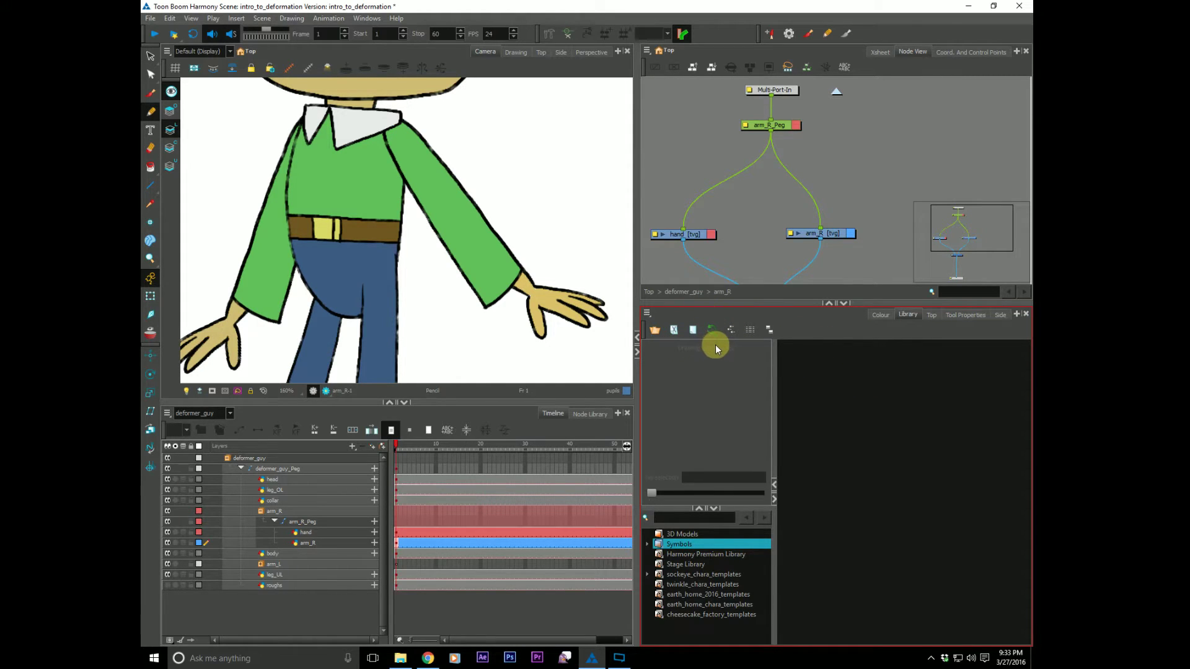
right_click(829, 328)
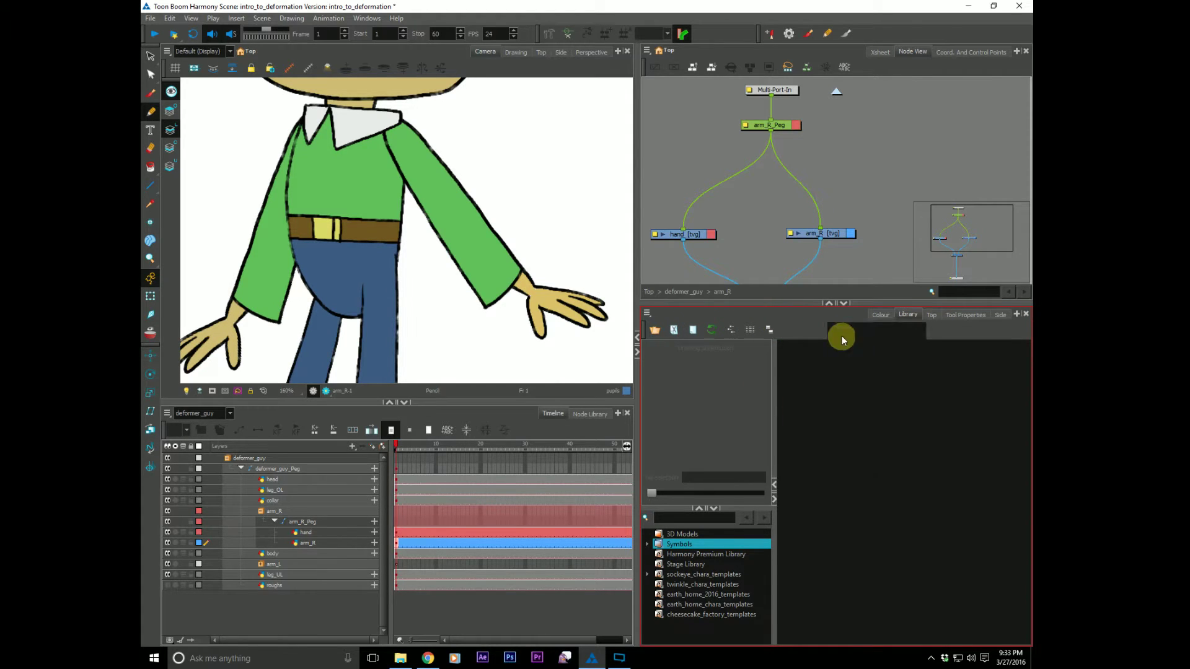
left_click(841, 335)
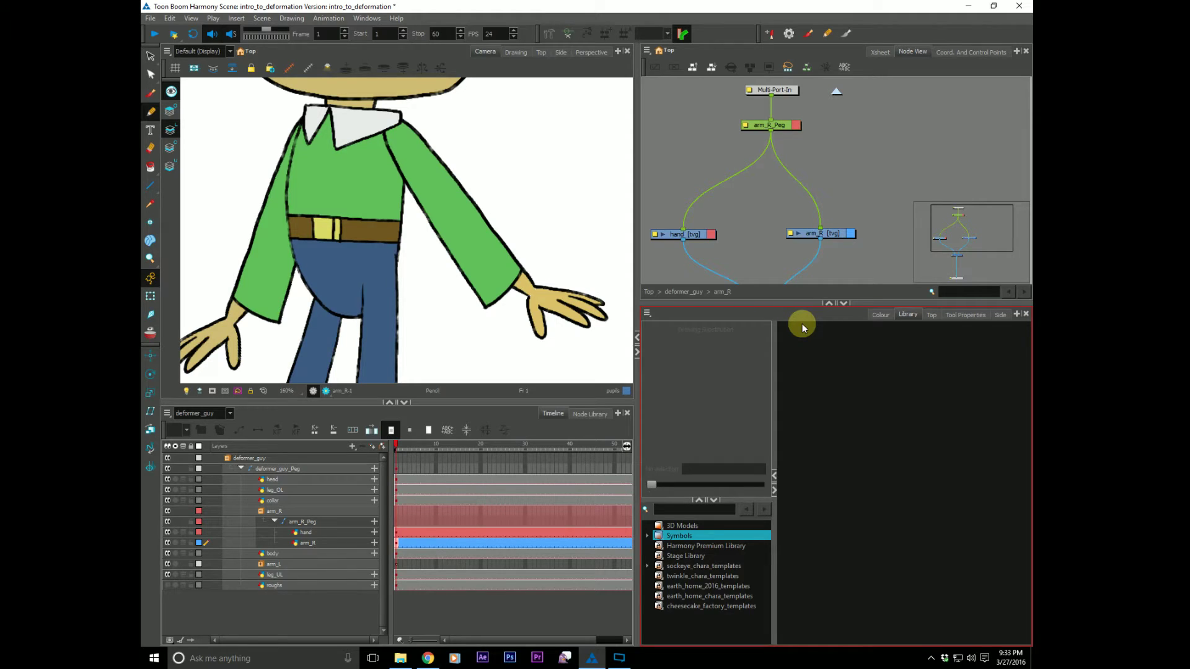
Bring up the Tool Properties view and show the properties of the Brush and the Select tool.
left_click(965, 315)
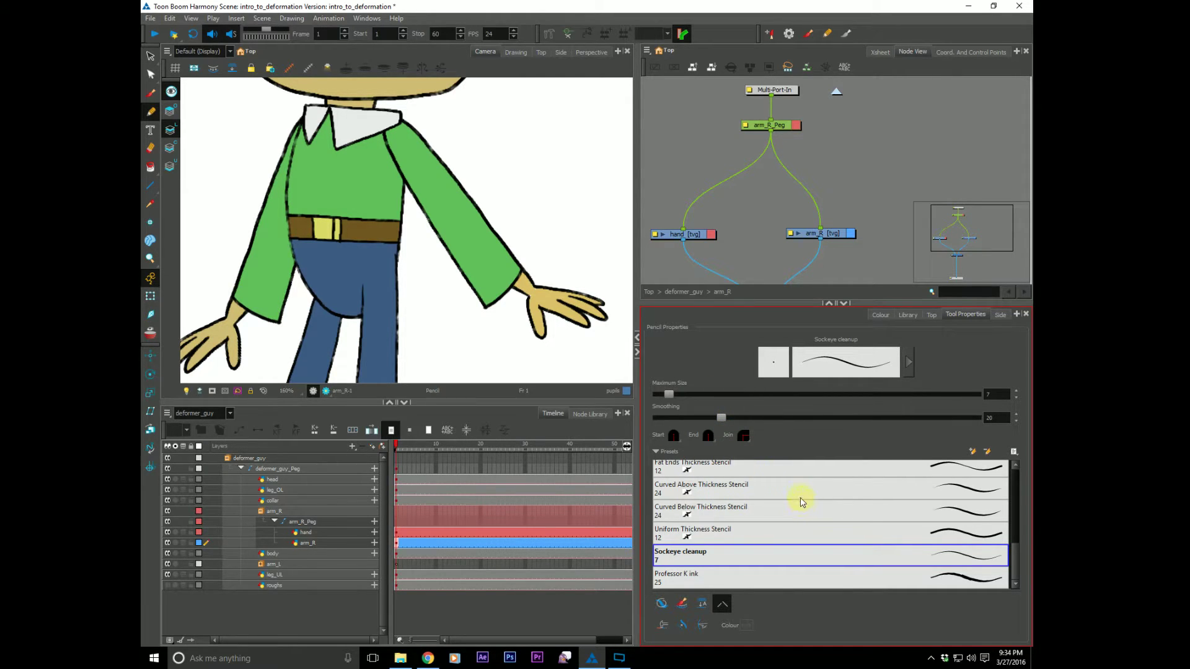
left_click(151, 93)
left_click(781, 419)
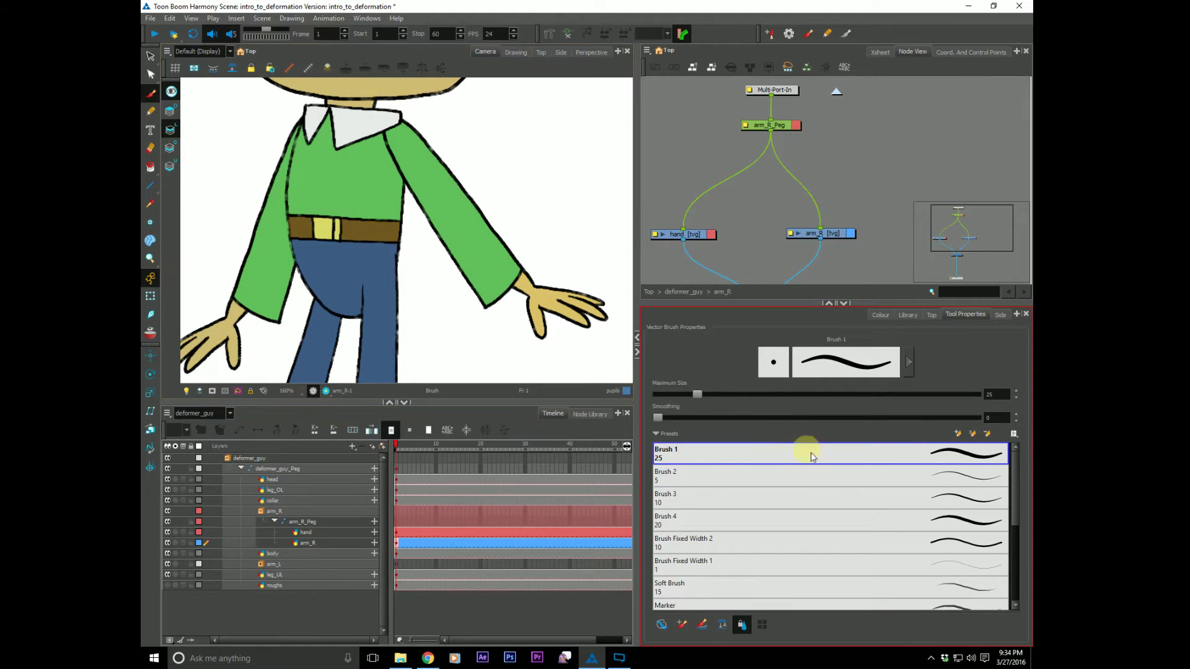
key("alt+s")
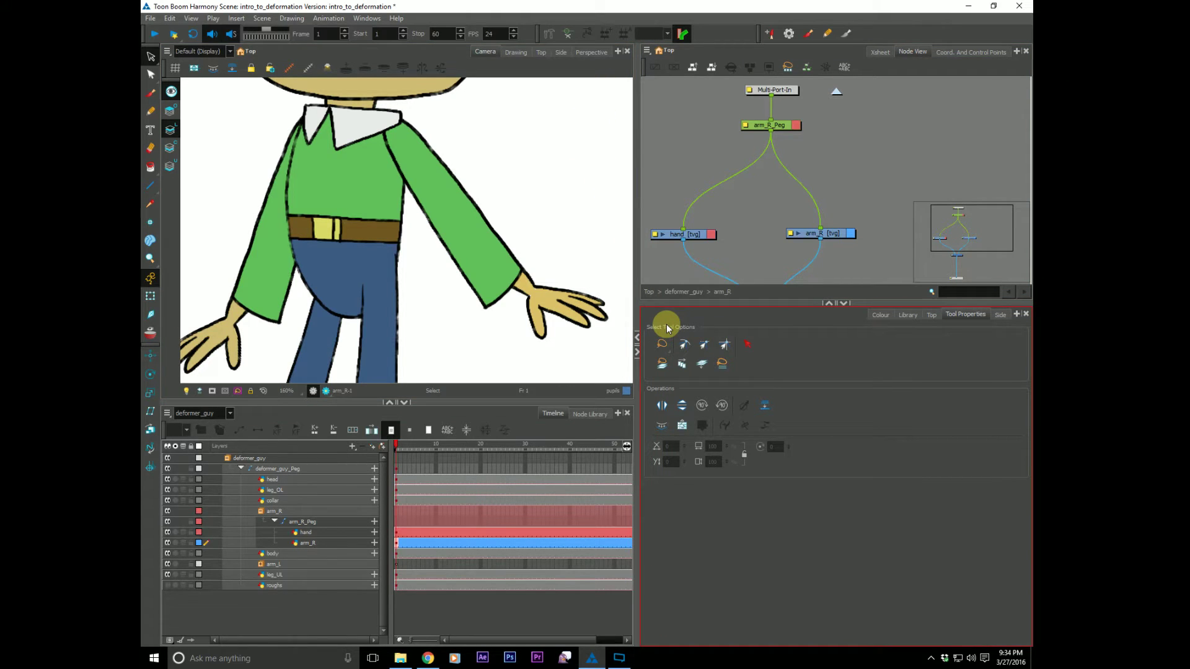
Activate the Rigging tool and enable automatic group creation for new deformation rigs.
left_click(548, 33)
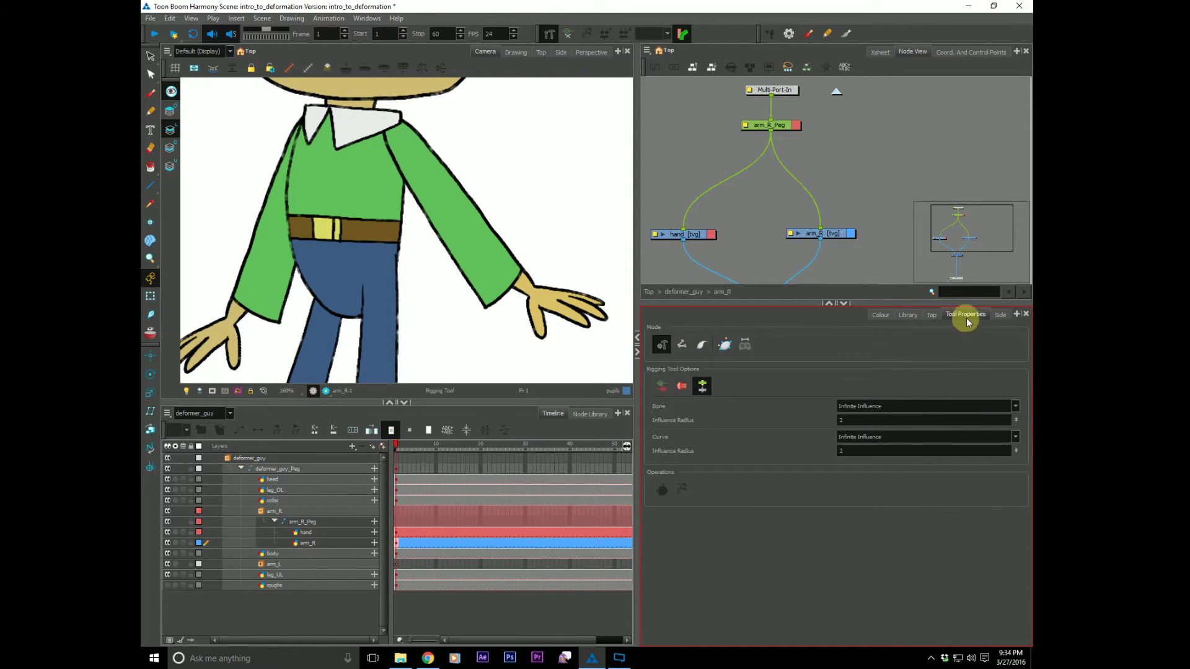
left_click(704, 383)
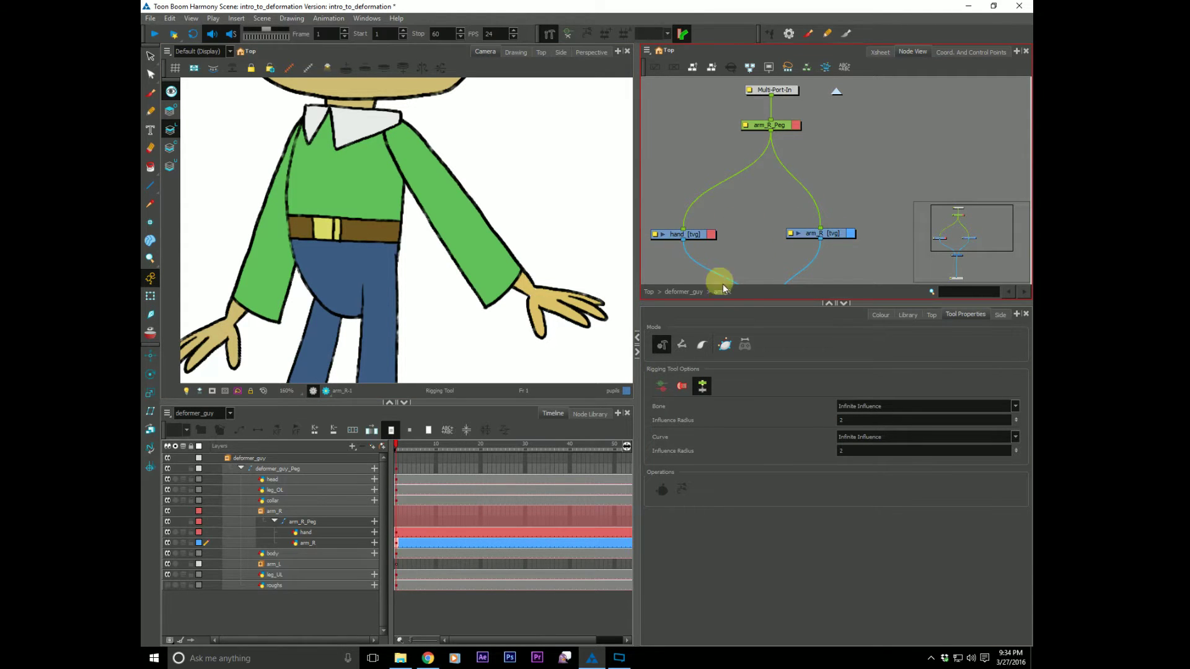
Go through deformer_guy and arm_L into the Deformation-arm_L group and examine the chain of deformation nodes inside.
left_click(687, 291)
left_click_drag(959, 238, 971, 246)
left_click(950, 162)
left_click(939, 243)
left_click(784, 125)
left_click_drag(949, 247, 958, 236)
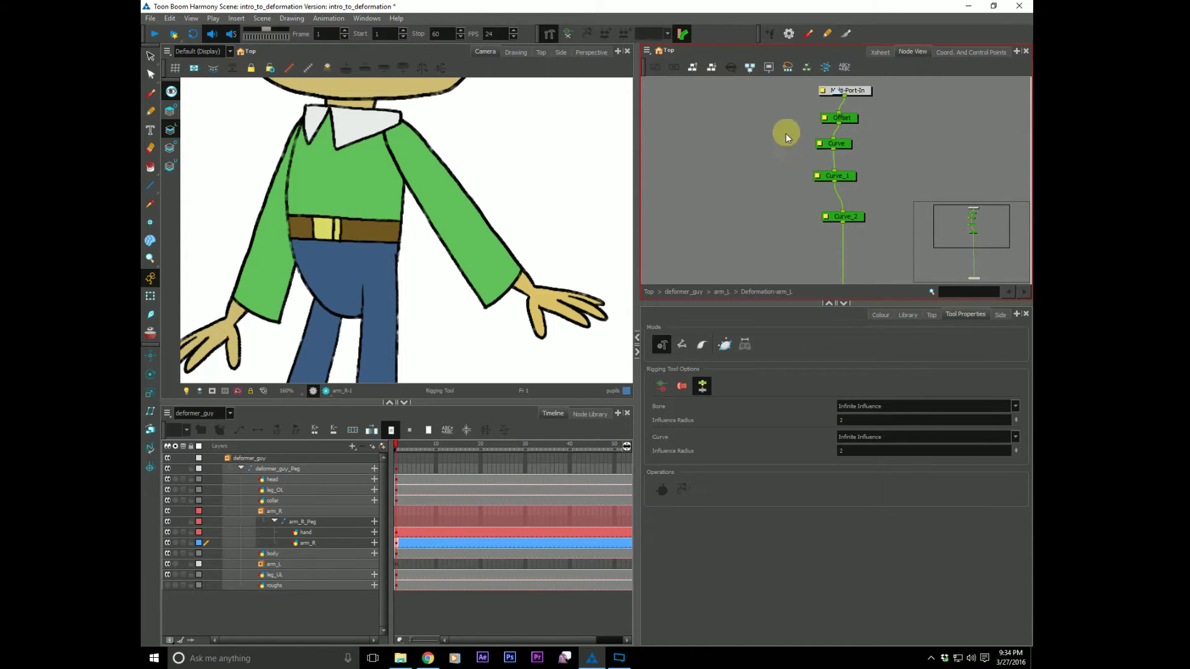
left_click(956, 231)
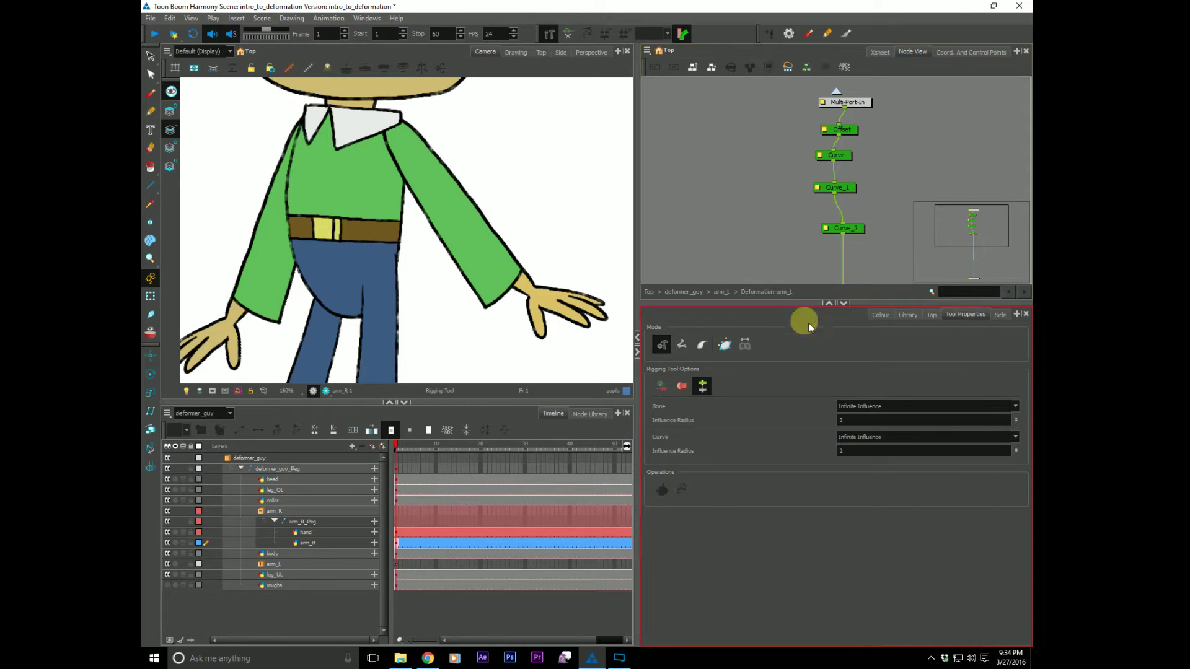
Return to the arm_L group, detach the Deformation-arm_L node from the network and select the arm_L drawing node.
left_click(719, 292)
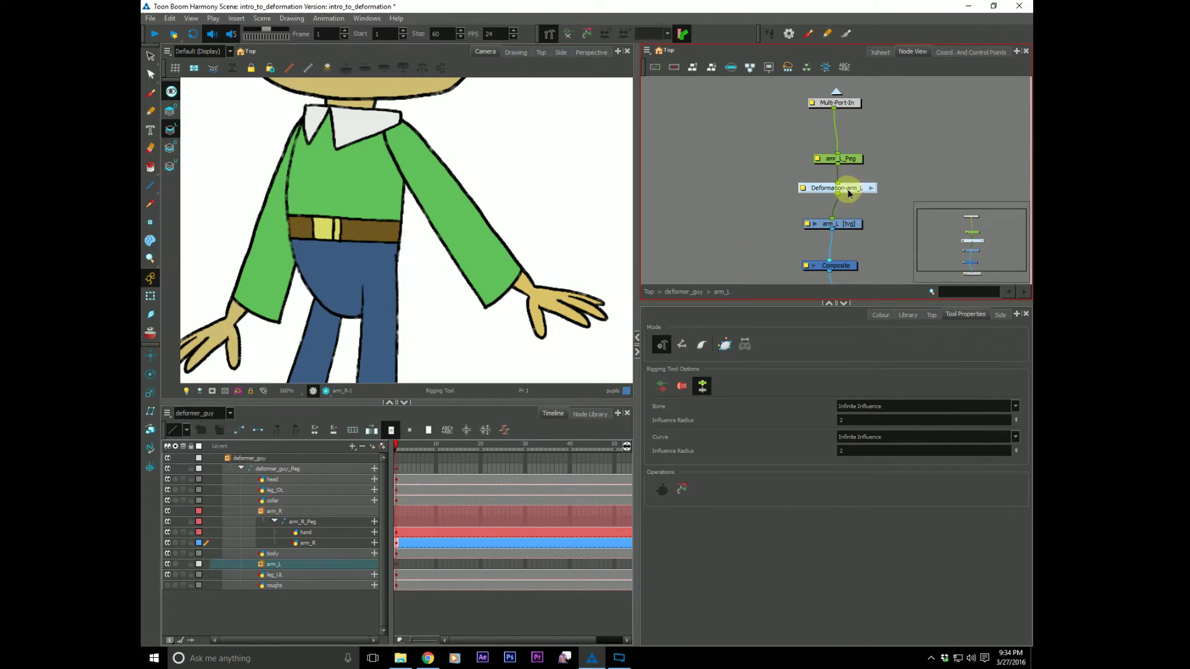
left_click_drag(849, 192, 970, 207)
left_click_drag(849, 228, 841, 226)
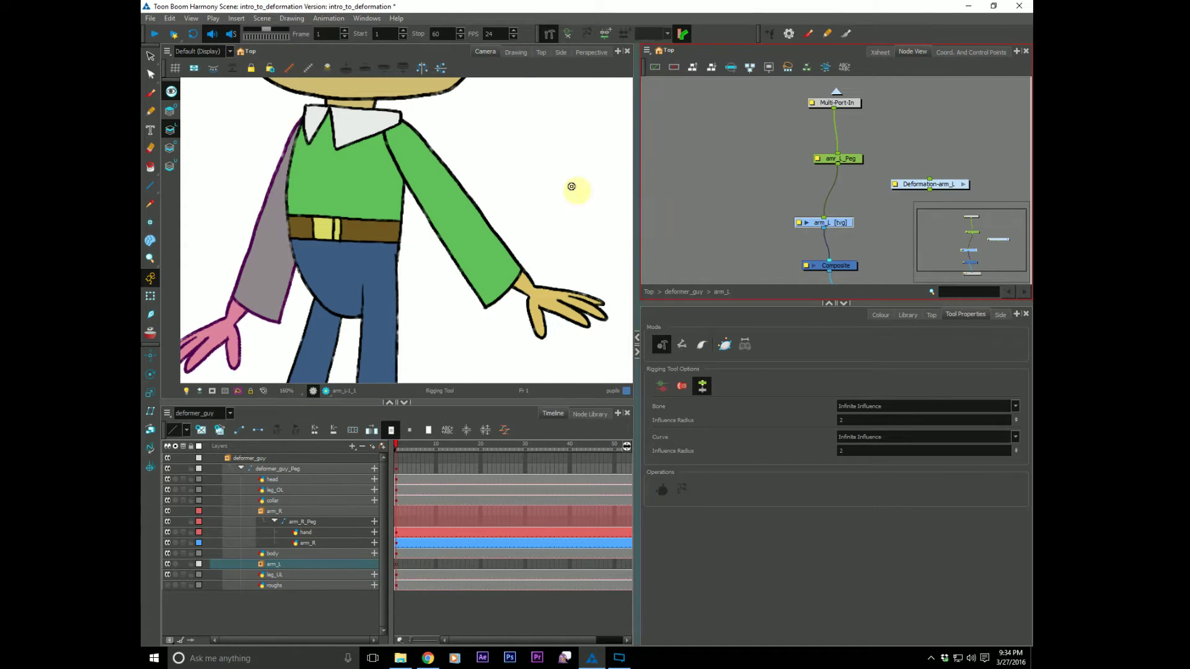
Disable automatic group creation and rig the arm_L drawing with a chain of bones from the shoulder down to the hand.
left_click(704, 385)
left_click(304, 125)
left_click(286, 184)
left_click(270, 238)
left_click(246, 276)
left_click(222, 311)
left_click(205, 348)
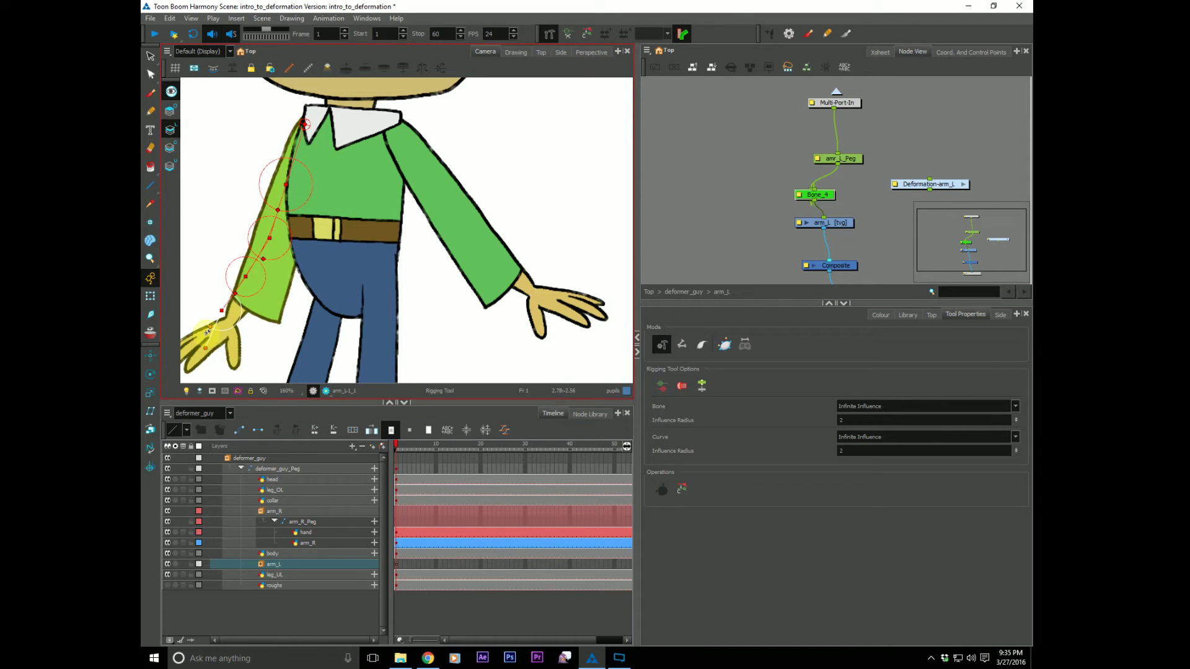
Move the loose bone nodes apart in the Node View, away from between arm_L_Peg and the arm_L drawing.
left_click_drag(824, 192, 727, 152)
left_click_drag(827, 197, 739, 162)
left_click_drag(825, 199, 805, 188)
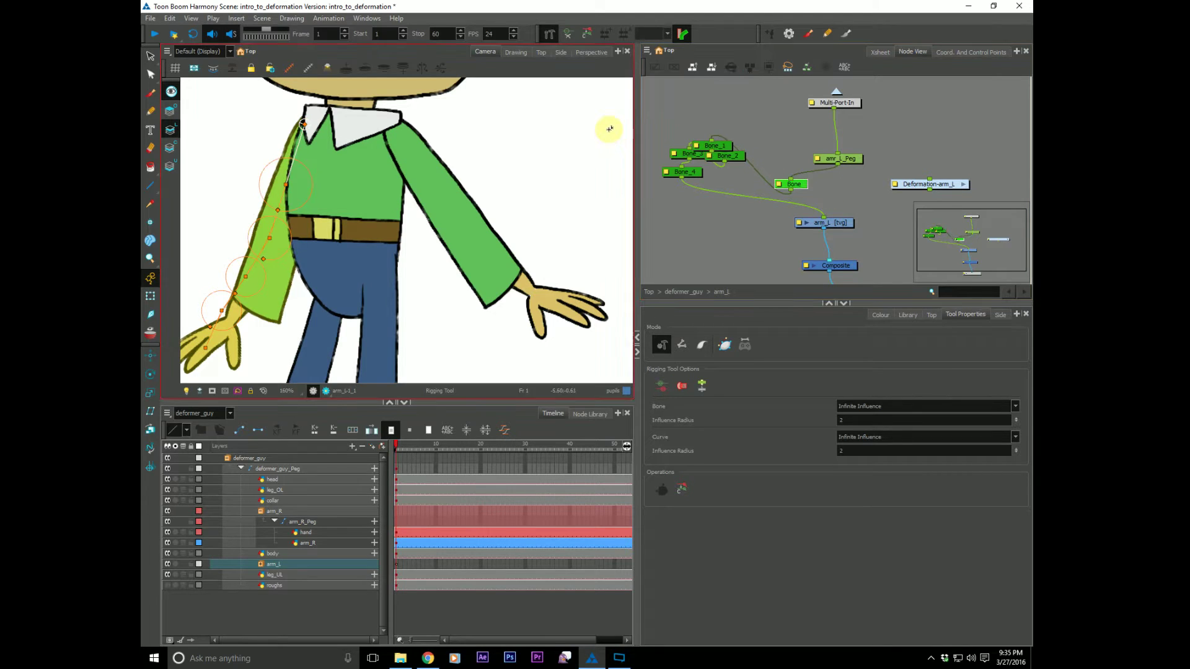
Undo the bone node moves and the ungrouped bone chain on arm_L.
key("ctrl+z")
key("ctrl+z")
key("ctrl+z")
key("ctrl+z")
key("ctrl+z")
key("ctrl+z")
key("ctrl+z")
key("ctrl+z")
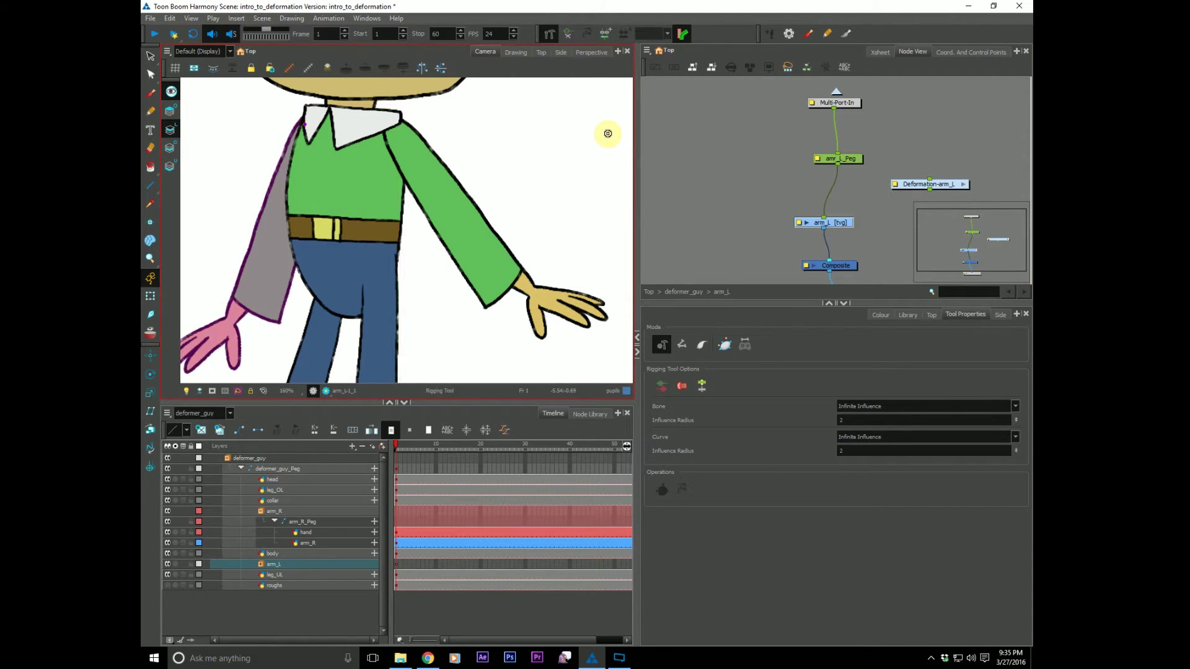
Re-enable automatic group creation and rig the arm_L drawing with a new bone chain from the shoulder to the sleeve end.
left_click_drag(839, 225, 838, 221)
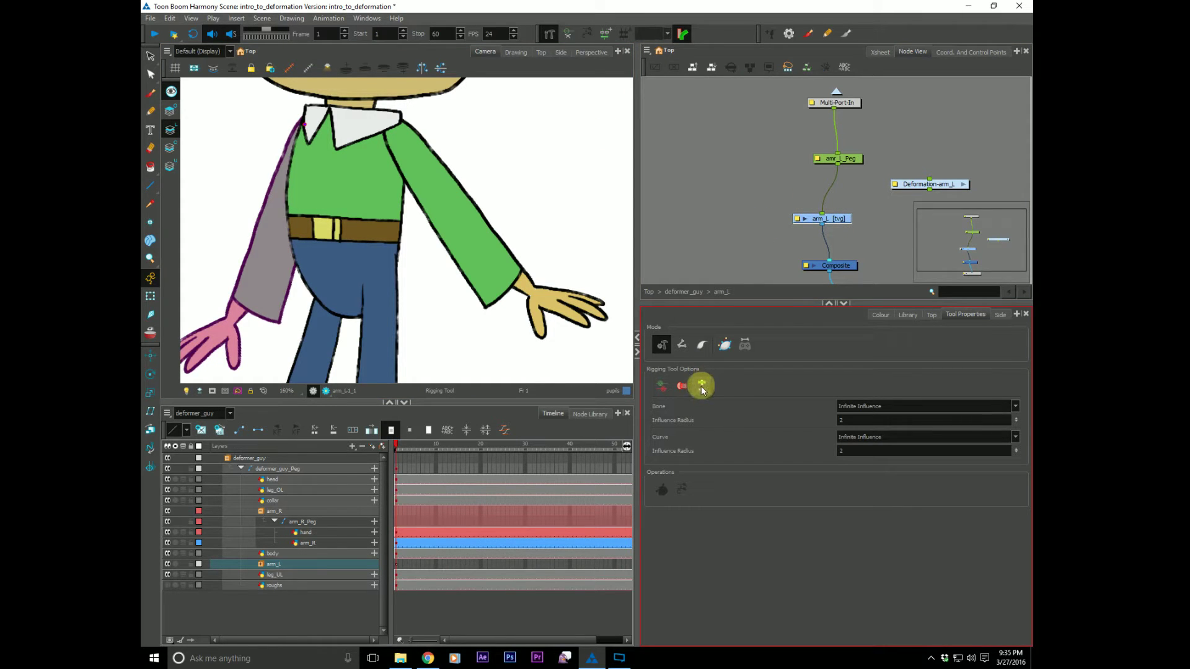
left_click(285, 144)
left_click(264, 192)
left_click(278, 209)
left_click(269, 251)
left_click(254, 281)
left_click(243, 295)
left_click_drag(864, 197, 856, 191)
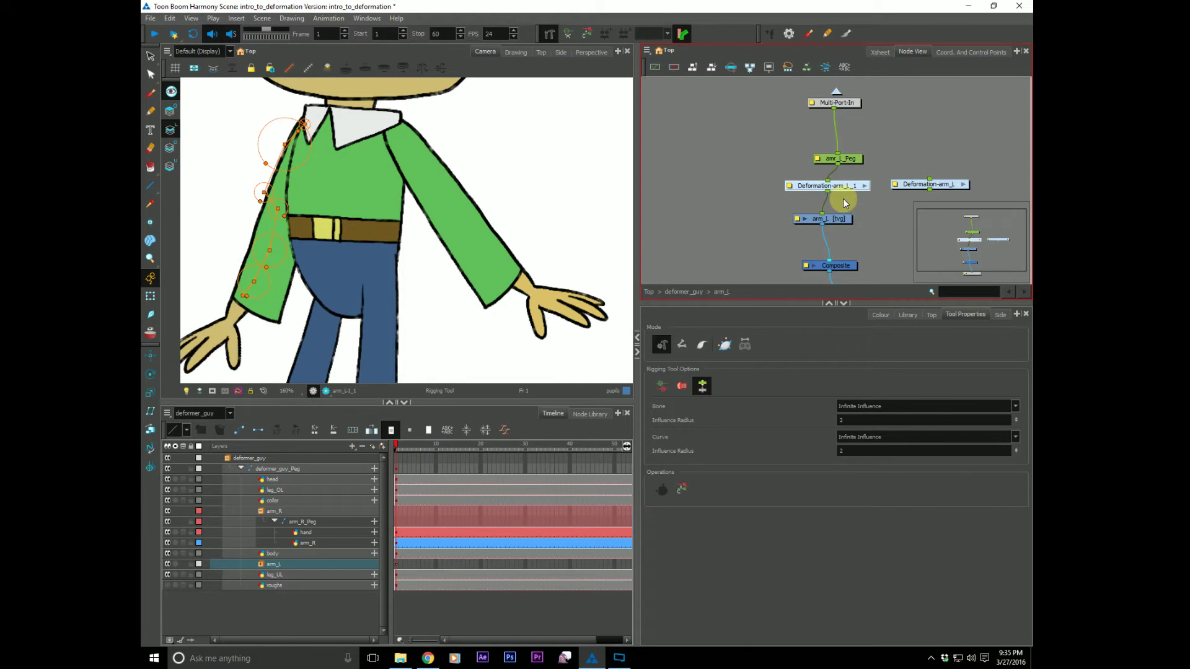
Open the new deformation group on arm_L, examine the bone nodes inside and return to the arm_L group.
left_click(864, 185)
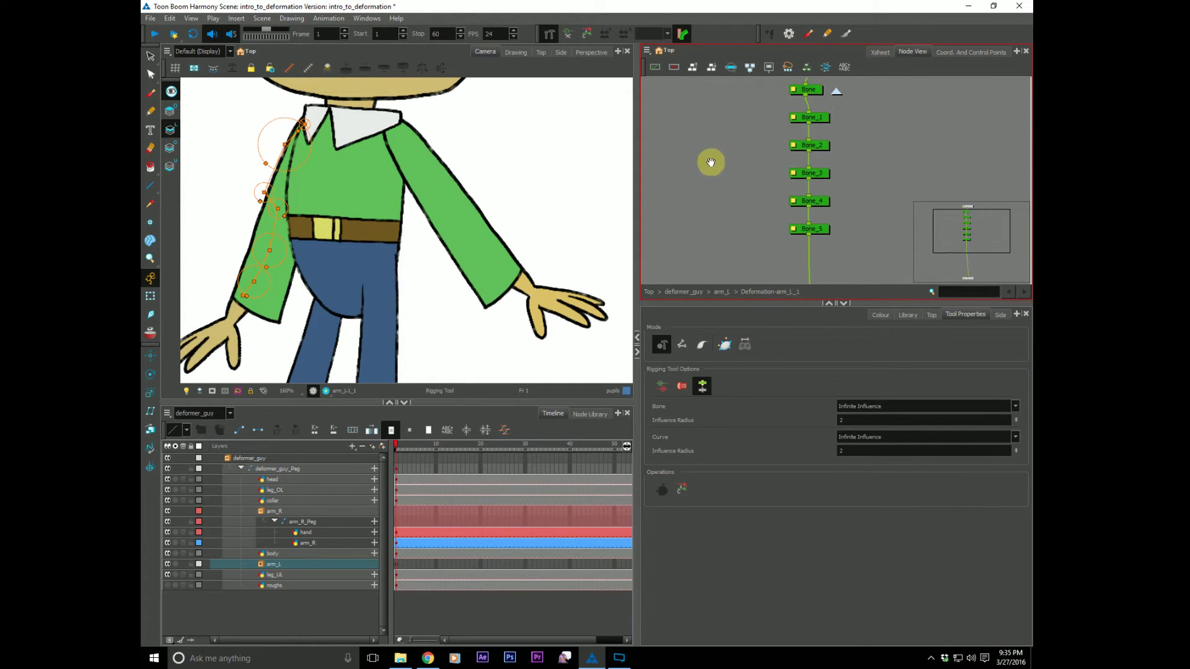
left_click(720, 291)
left_click(698, 363)
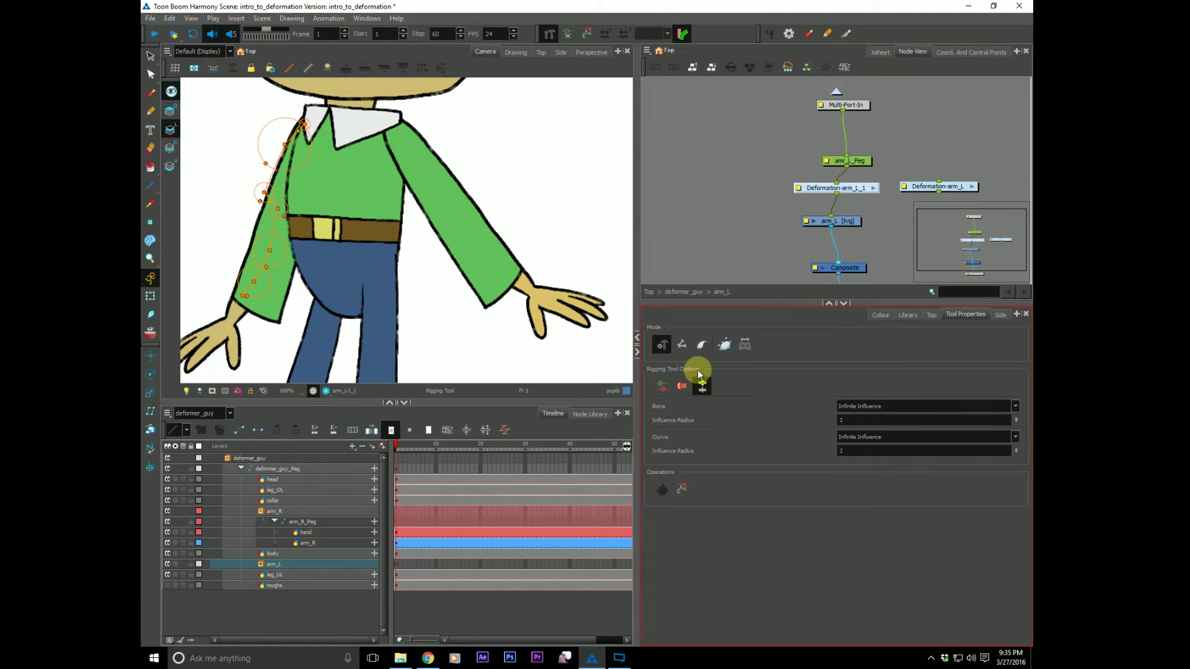
Delete the Deformation-arm_L_1 group and reinsert Deformation-arm_L between arm_L_Peg and the arm_L drawing.
left_click(765, 196)
key("Delete")
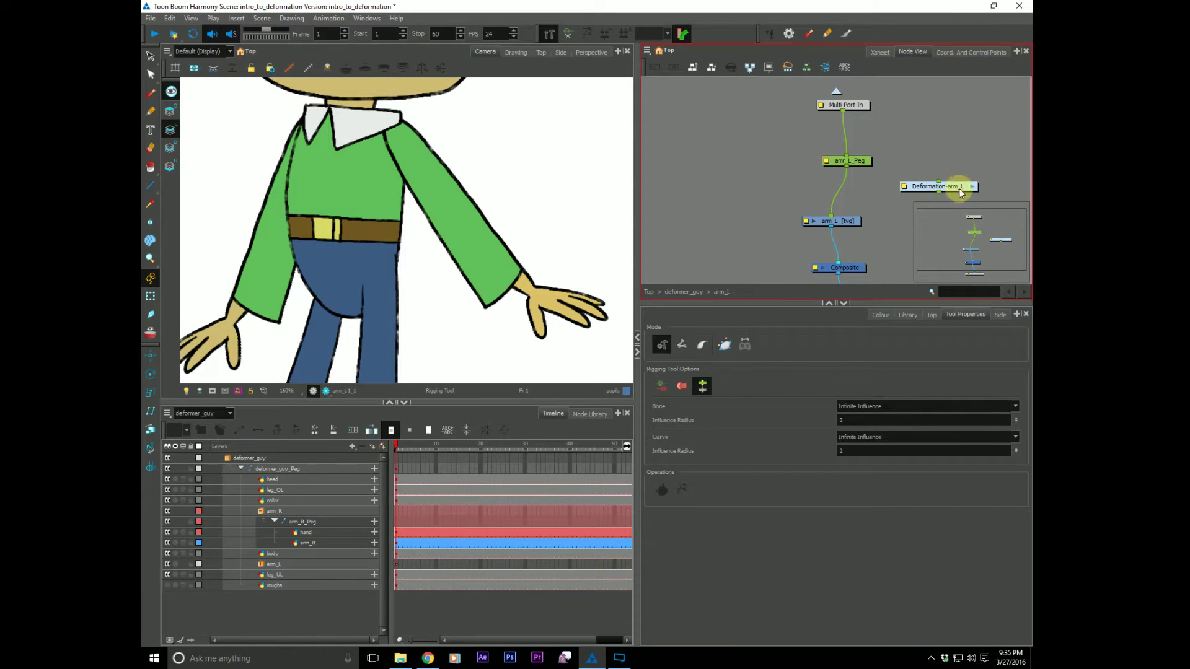
left_click_drag(948, 186, 860, 193)
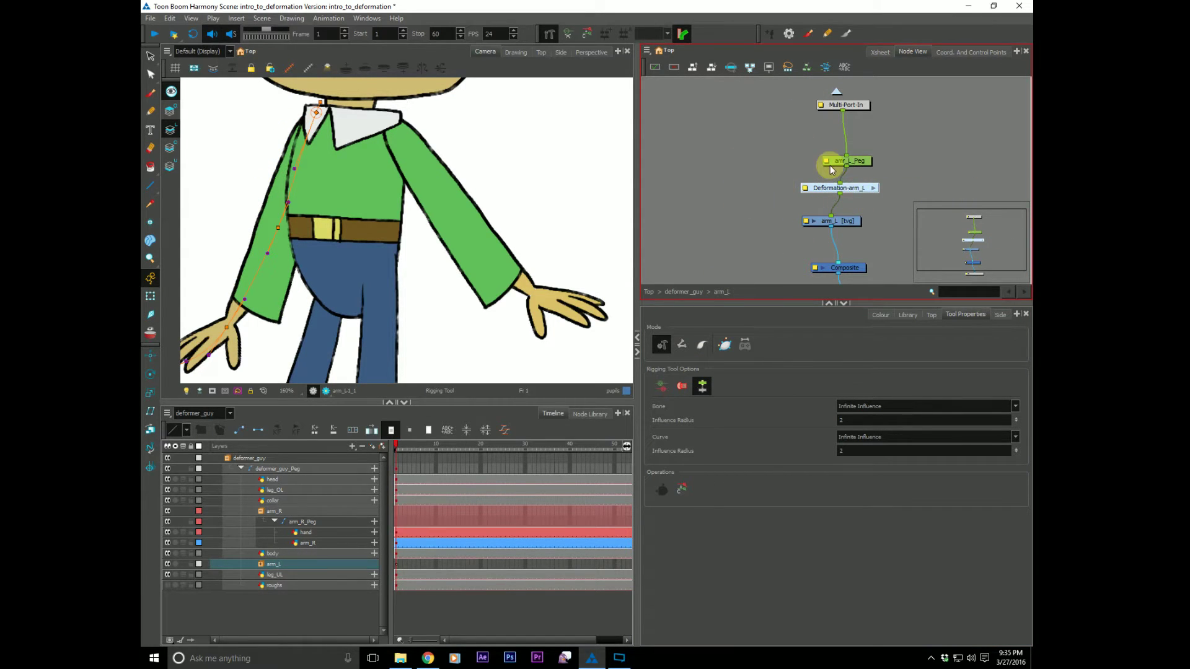
Leave the arm_L group, open the arm_R group within deformer_guy and activate the Transform tool.
left_click(685, 304)
left_click(682, 292)
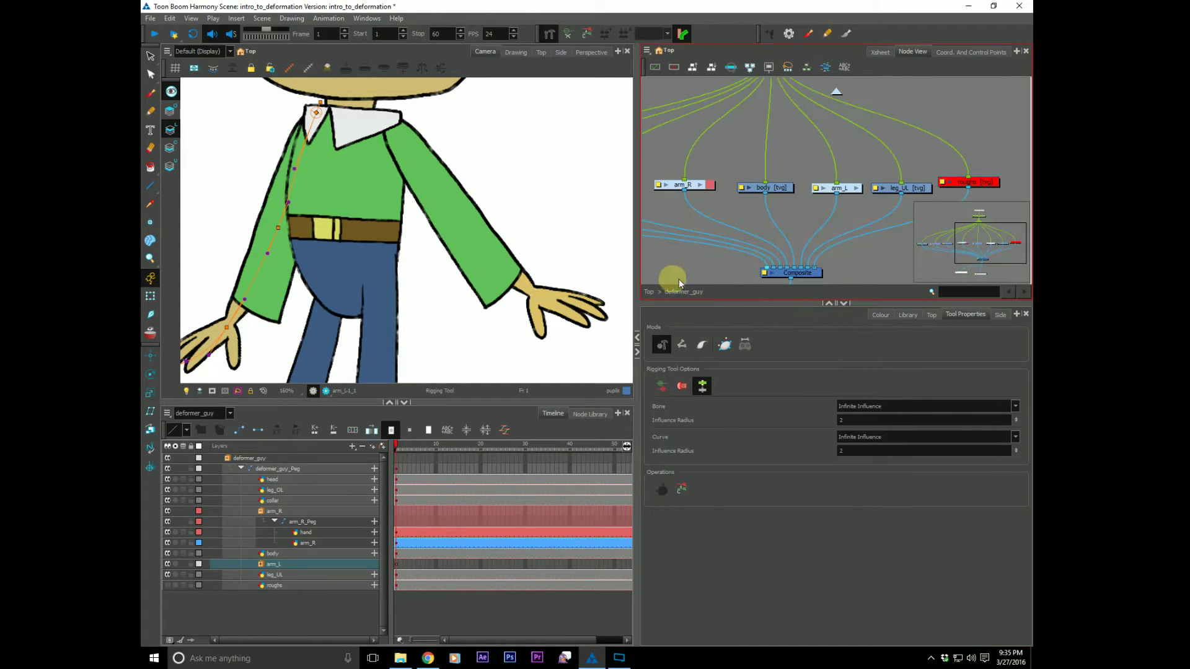
left_click_drag(732, 249, 765, 250)
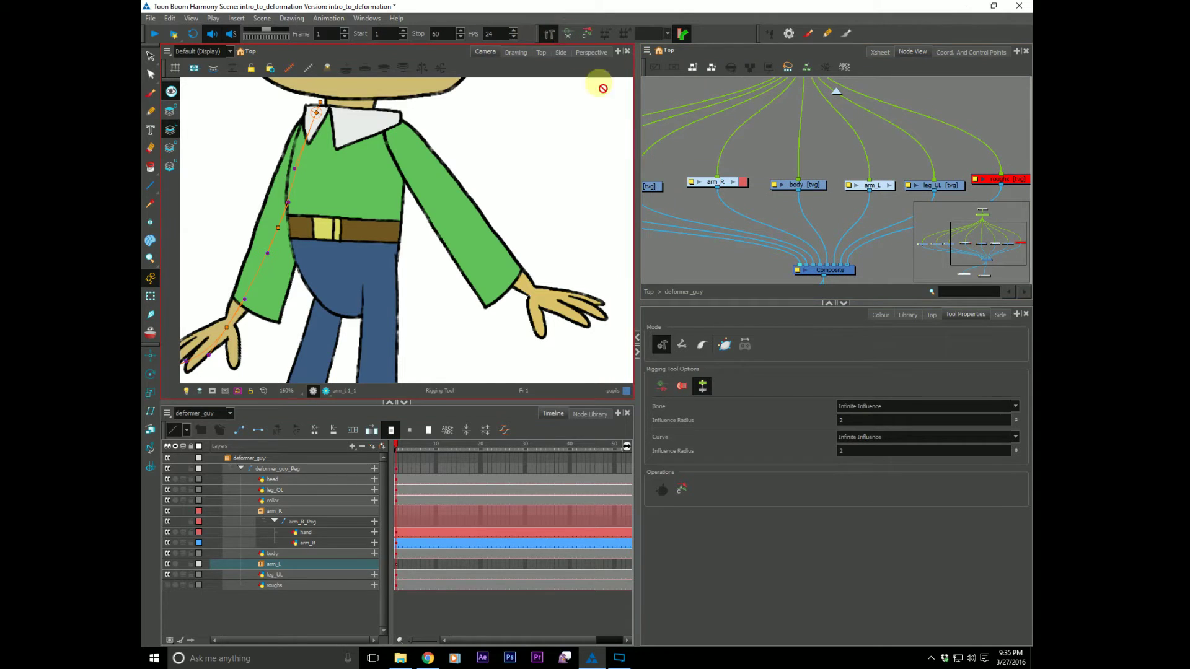
left_click(733, 183)
left_click(150, 296)
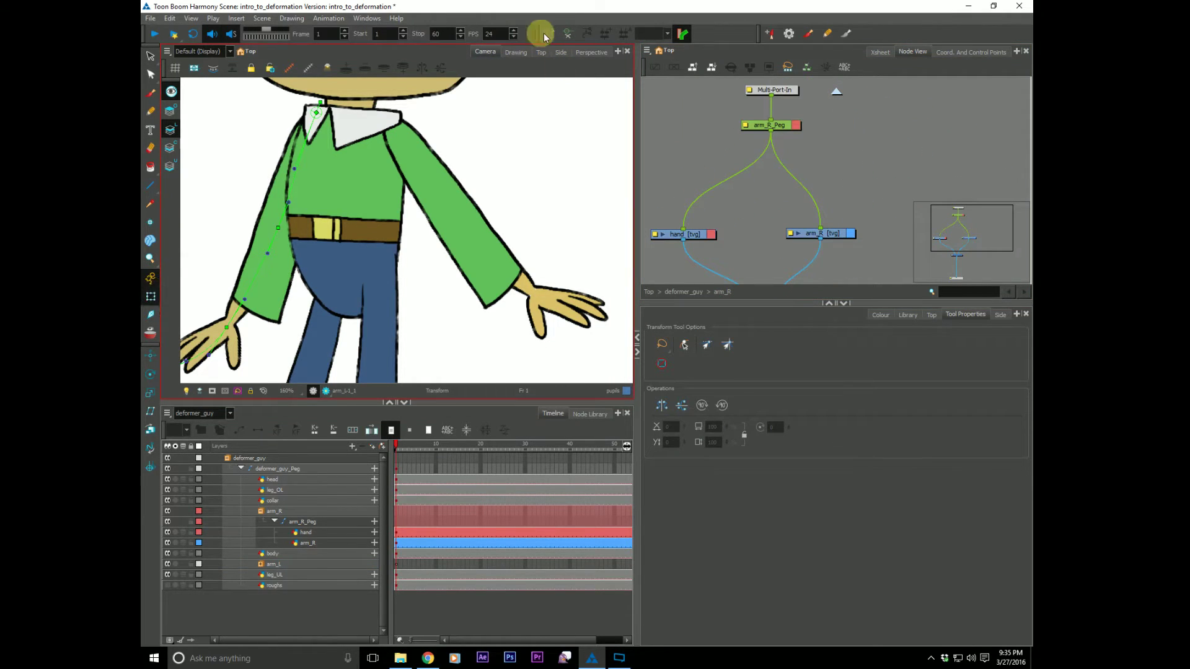
Select the arm_R drawing and adjust its node's position beside the hand node in the arm_R group.
left_click_drag(766, 247, 753, 200)
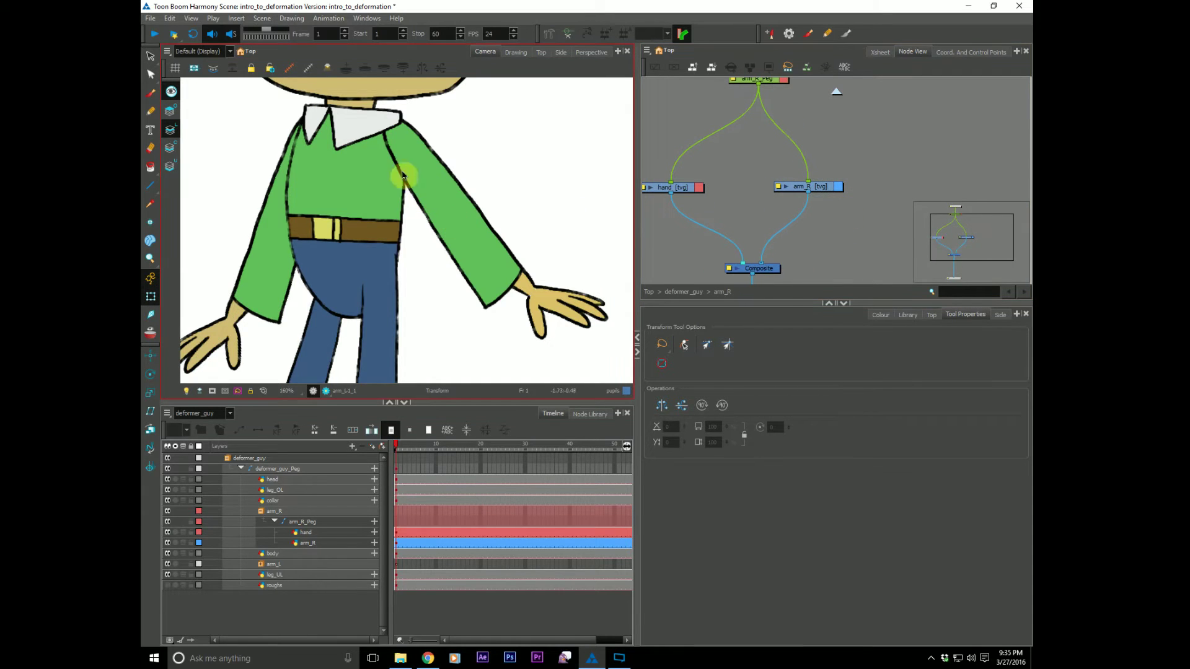
left_click_drag(452, 214, 367, 227)
left_click_drag(465, 270, 495, 272)
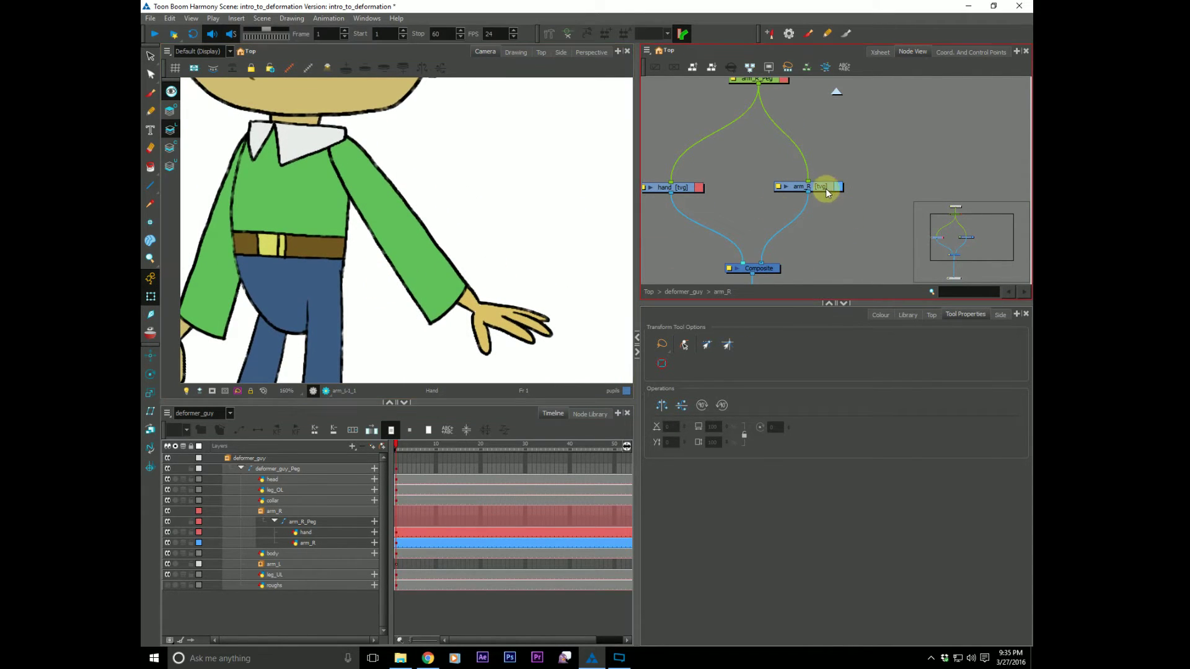
left_click_drag(826, 190, 830, 193)
left_click_drag(725, 212, 697, 228)
double_click(314, 544)
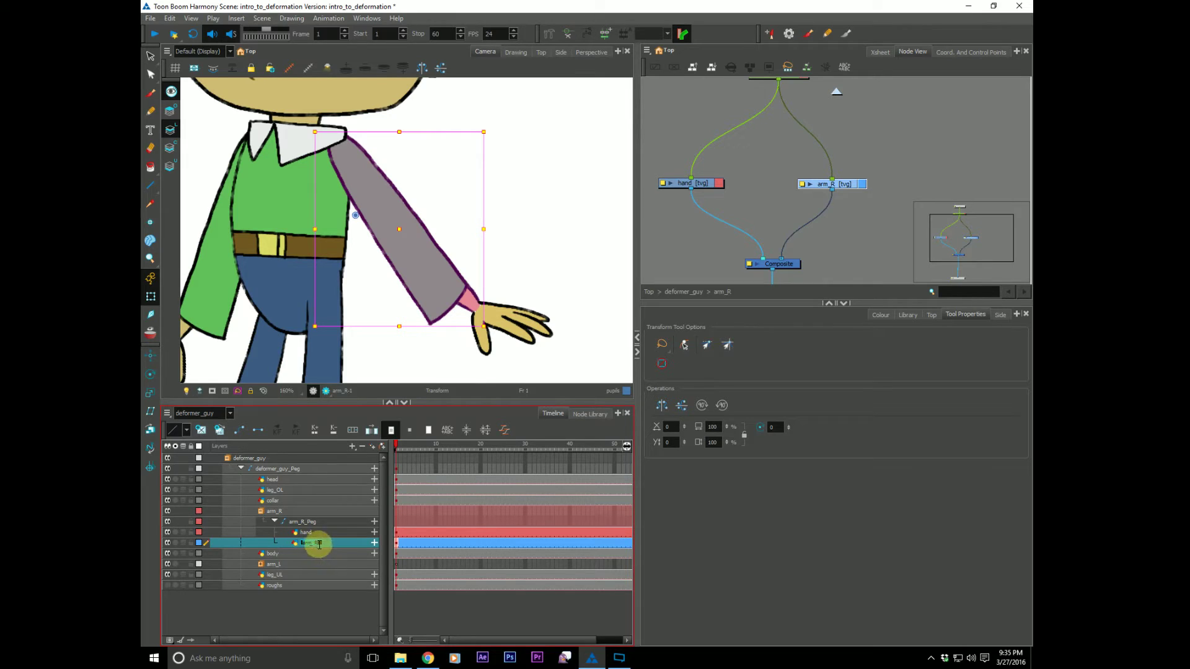
left_click(849, 190)
left_click_drag(849, 191, 847, 189)
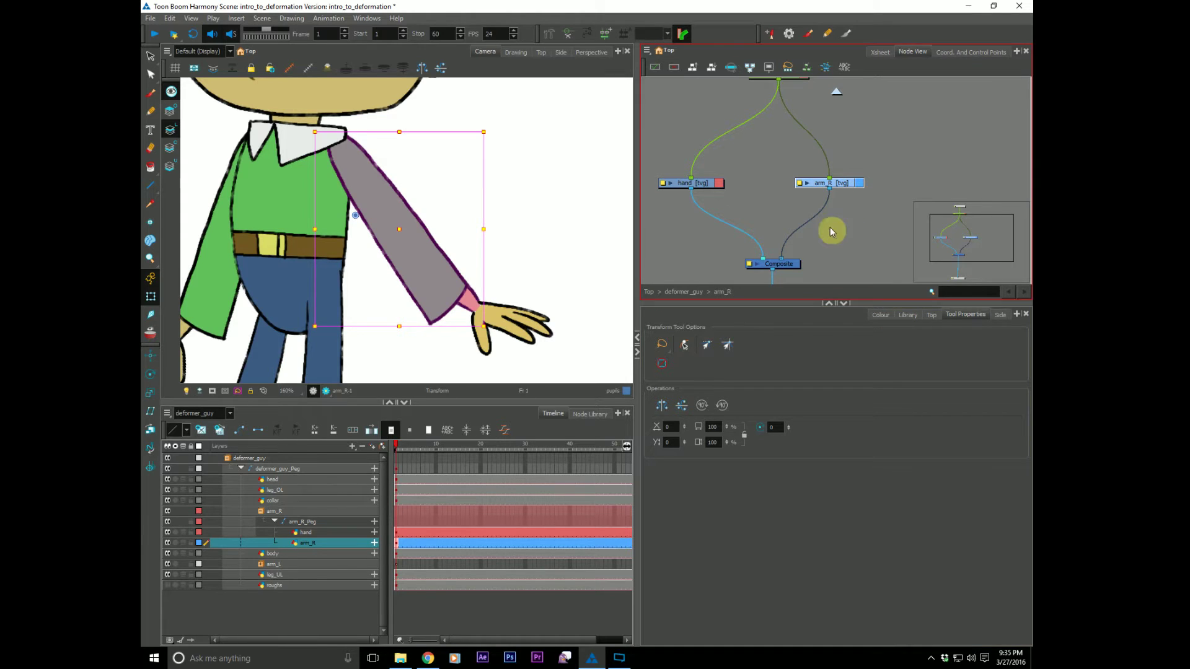
left_click_drag(847, 187, 844, 185)
left_click_drag(735, 228, 752, 229)
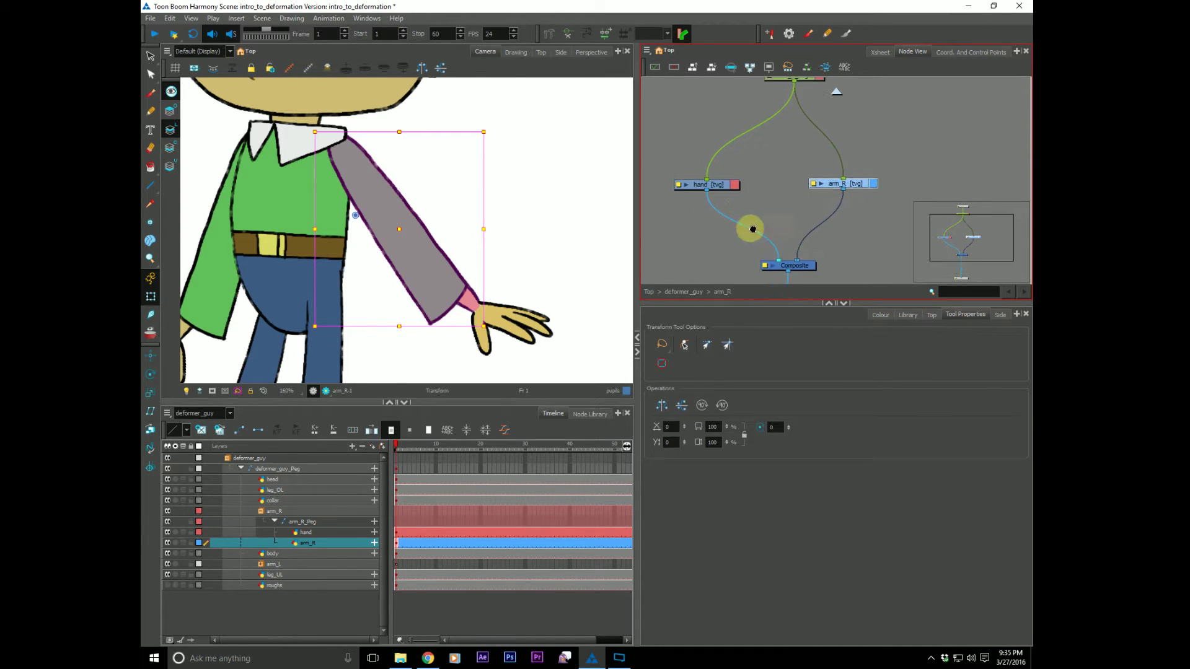
Rig the arm_R drawing with a two-bone chain running from the shoulder through the elbow to the wrist.
left_click(549, 34)
left_click(342, 145)
left_click(399, 224)
left_click(477, 306)
left_click_drag(414, 246, 397, 228)
left_click(477, 312)
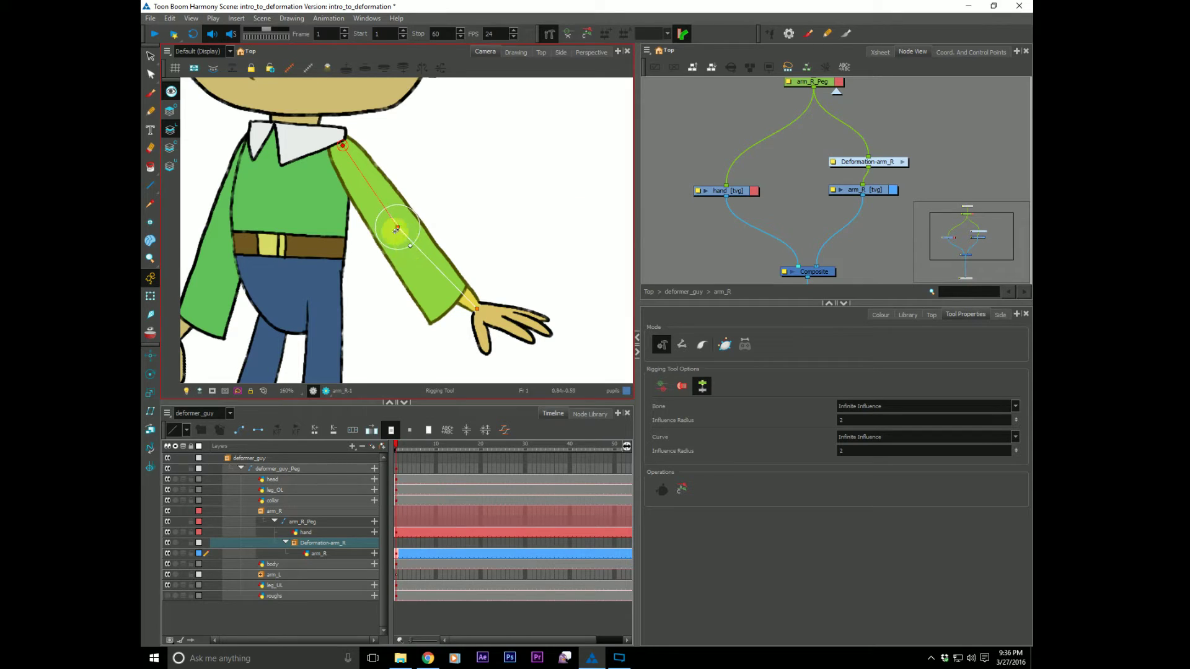
Move the Deformation-arm_R node higher above the arm_R drawing and bend the forearm upward at the elbow.
left_click_drag(880, 162, 880, 150)
left_click(150, 297)
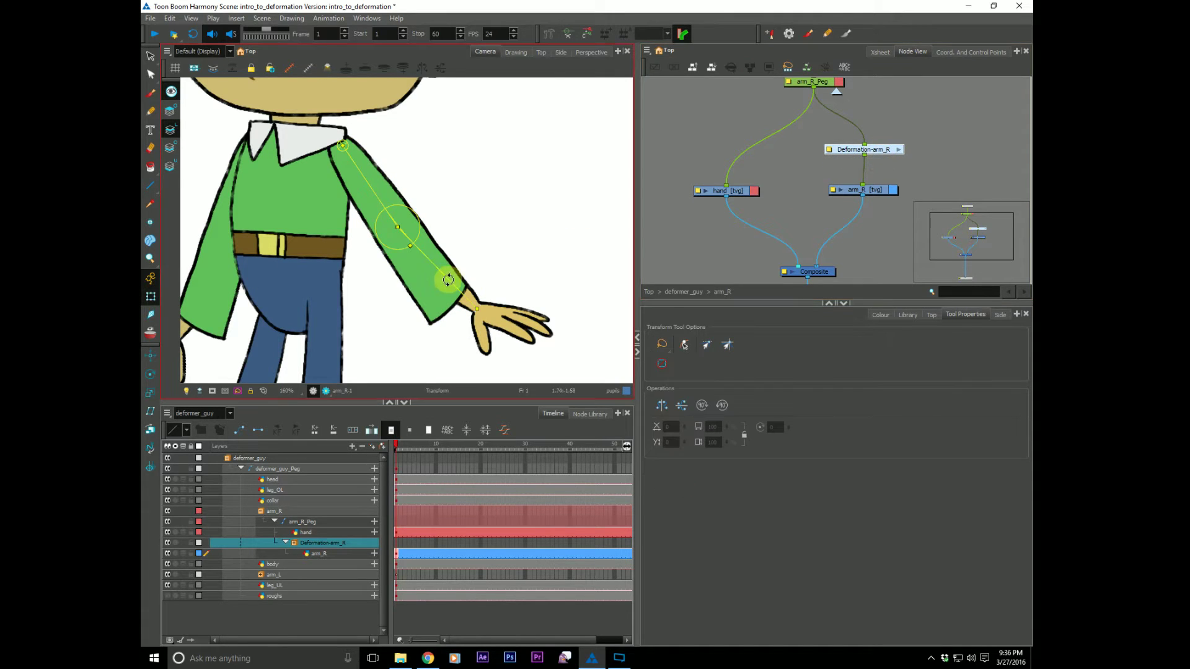
left_click_drag(449, 281, 478, 160)
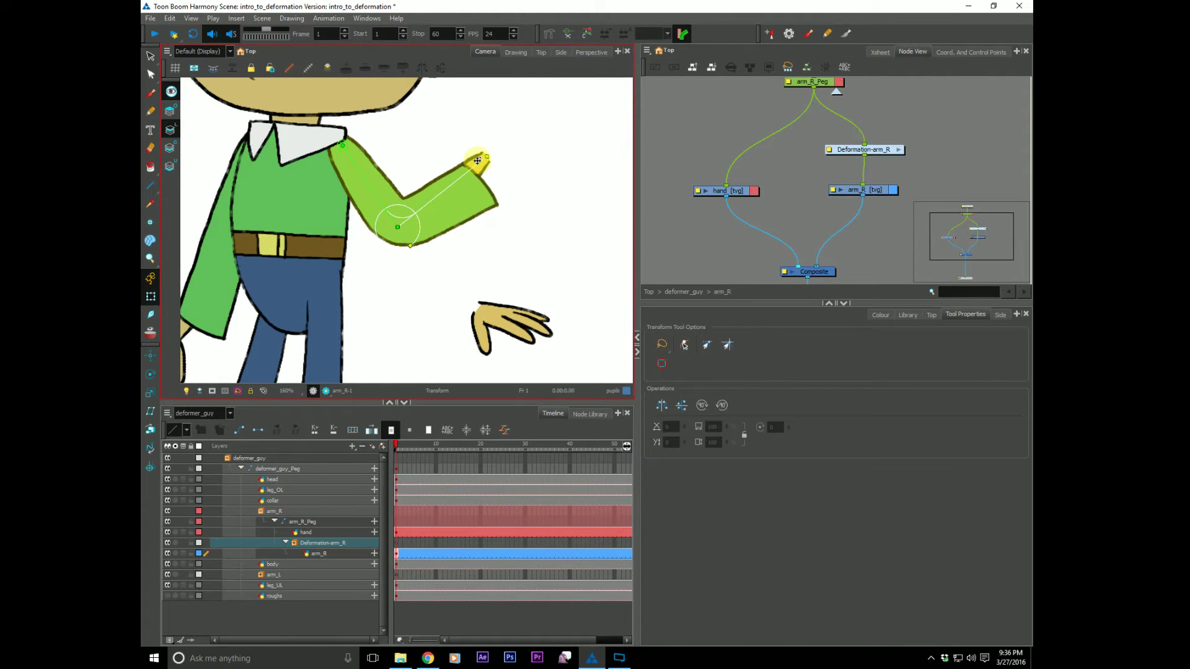
Add a KinematicOutput node from the Deformation category and connect it between Deformation-arm_R and the hand drawing.
left_click(590, 414)
left_click_drag(369, 519, 724, 155)
left_click_drag(876, 151, 736, 170)
left_click(452, 213)
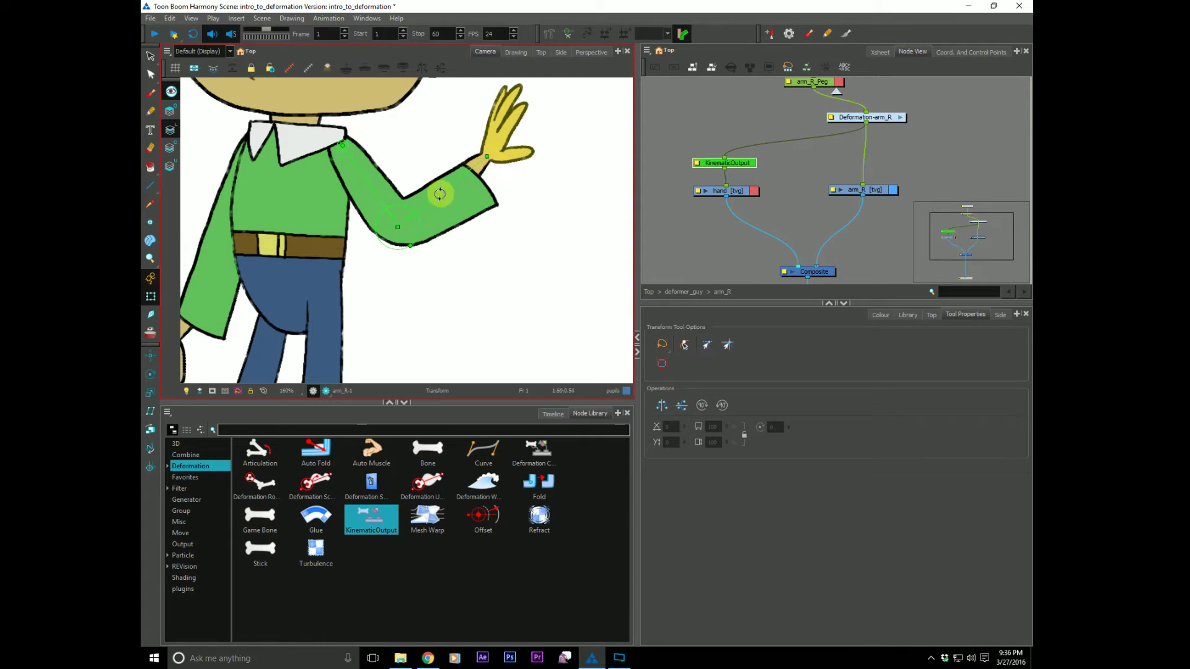
Lower the forearm bone to a slight elbow bend to test the hand's attachment to the arm.
left_click_drag(439, 194, 494, 202)
left_click(724, 162)
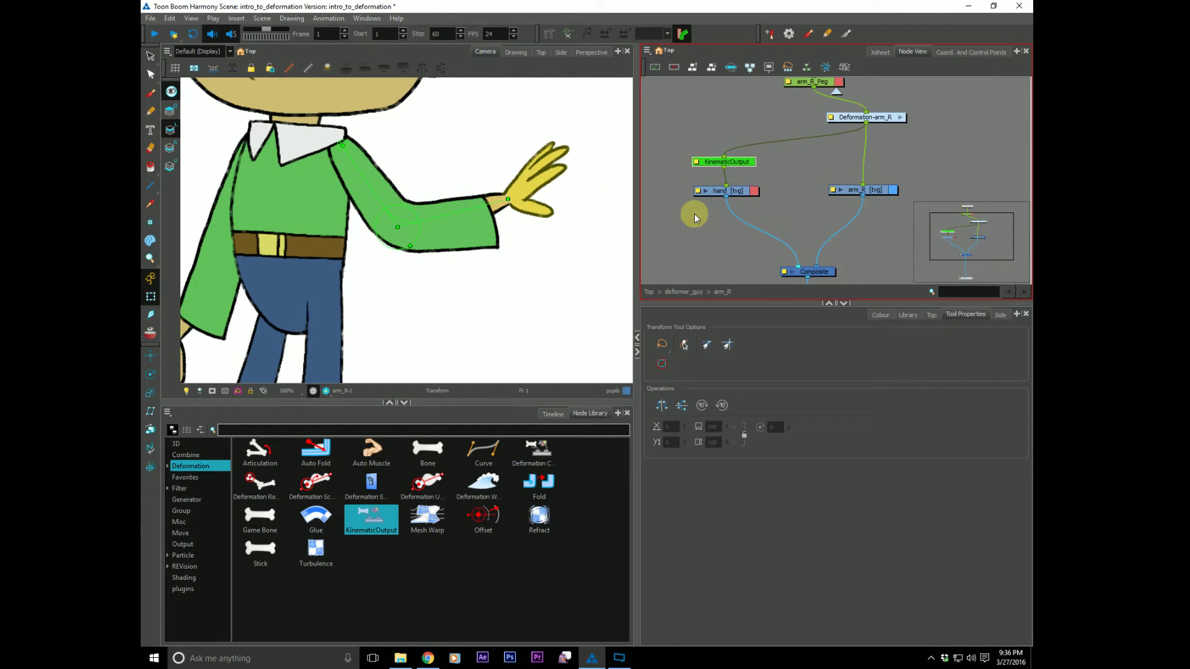
left_click(509, 200)
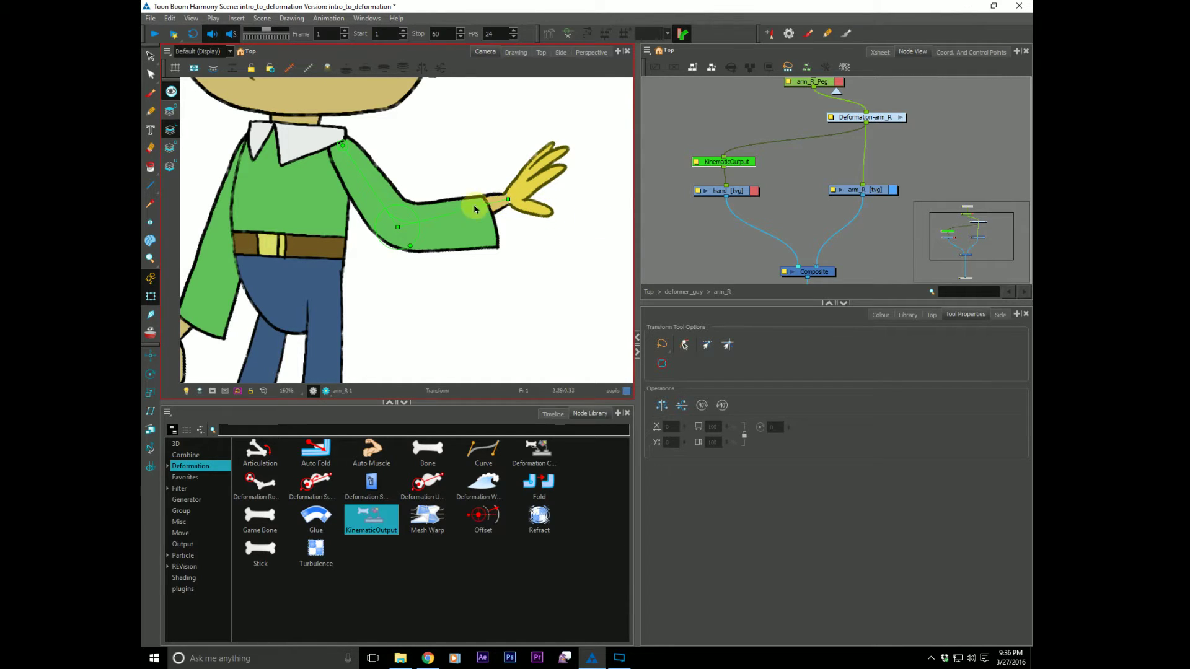
left_click_drag(473, 210, 423, 240)
Clear the arm_R drawing's exposure from frame 5 onward and scrub the first frames to compare them.
left_click(550, 414)
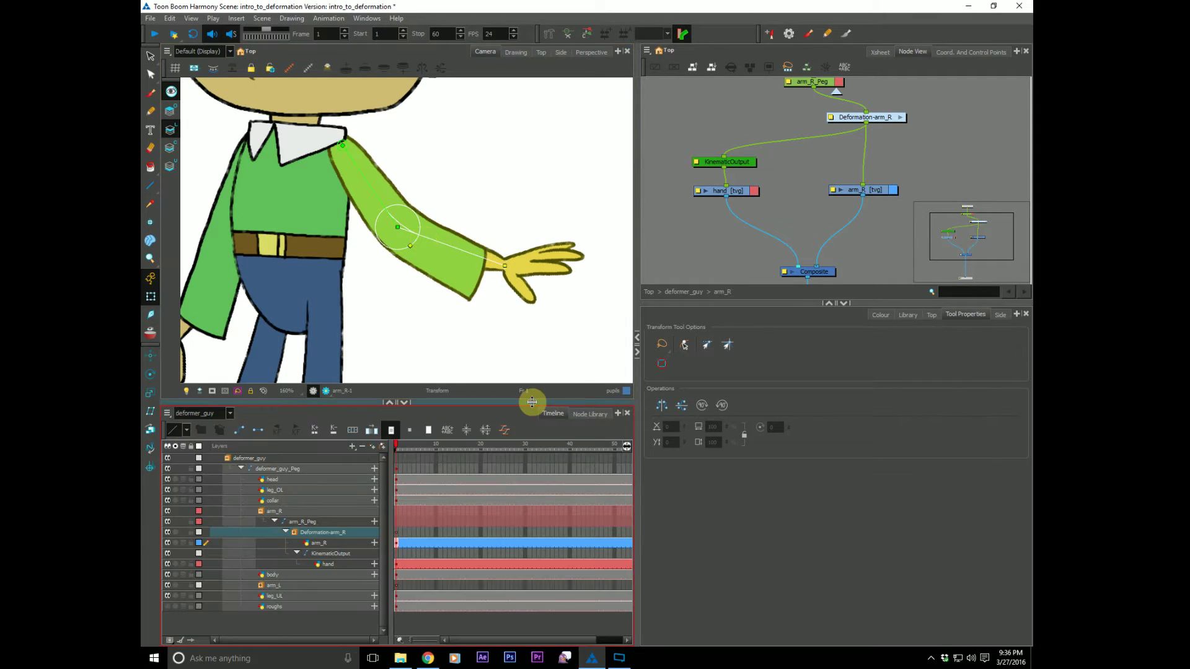
left_click(397, 530)
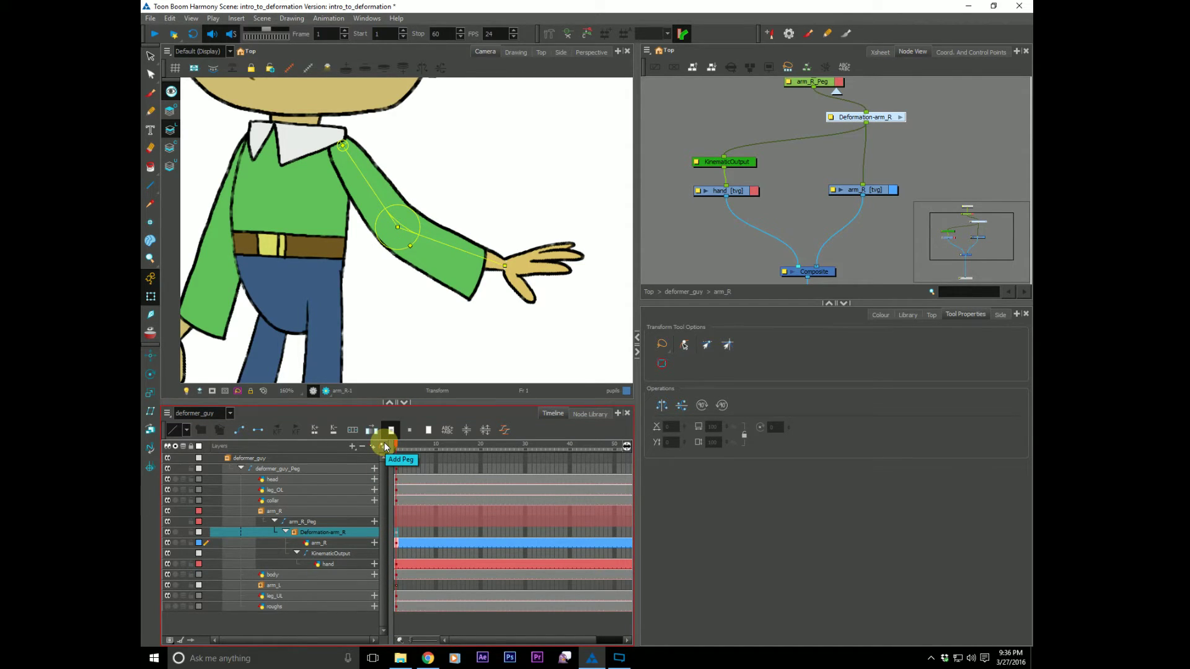
left_click(416, 543)
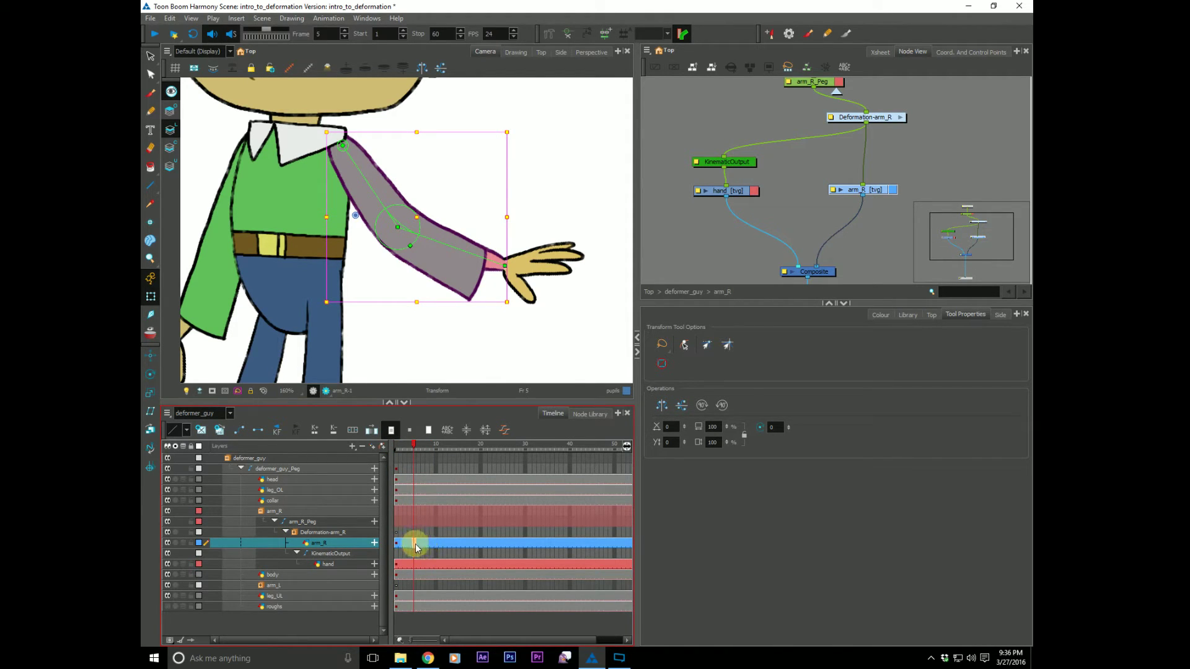
key("Delete")
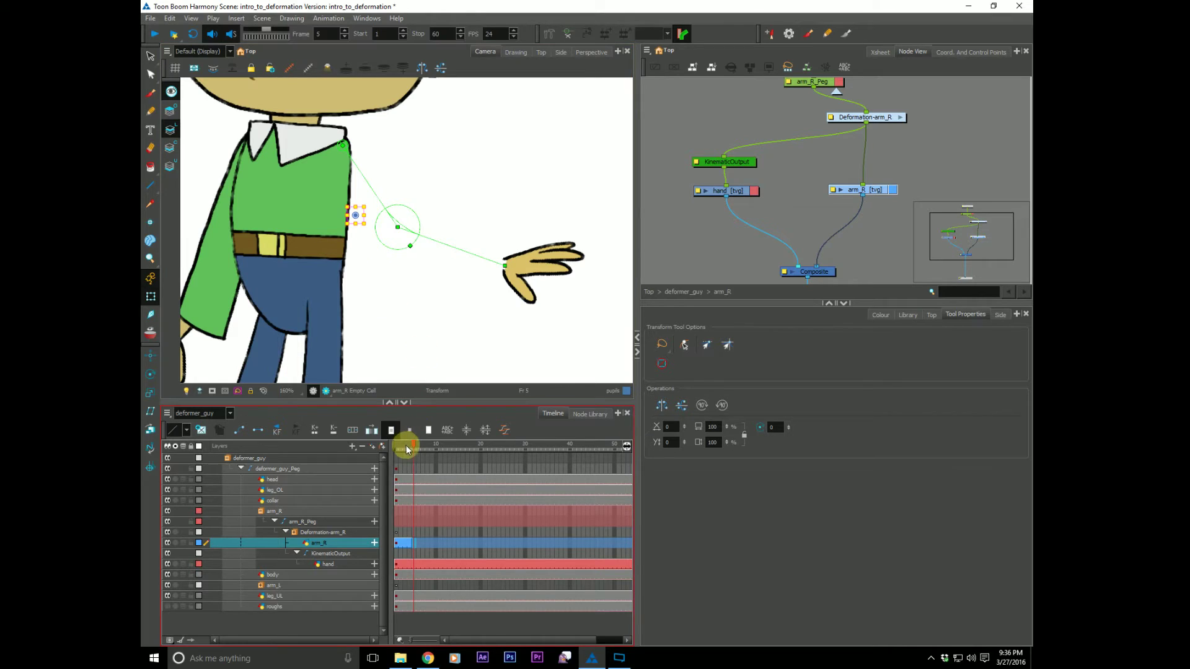
left_click_drag(407, 446, 393, 431)
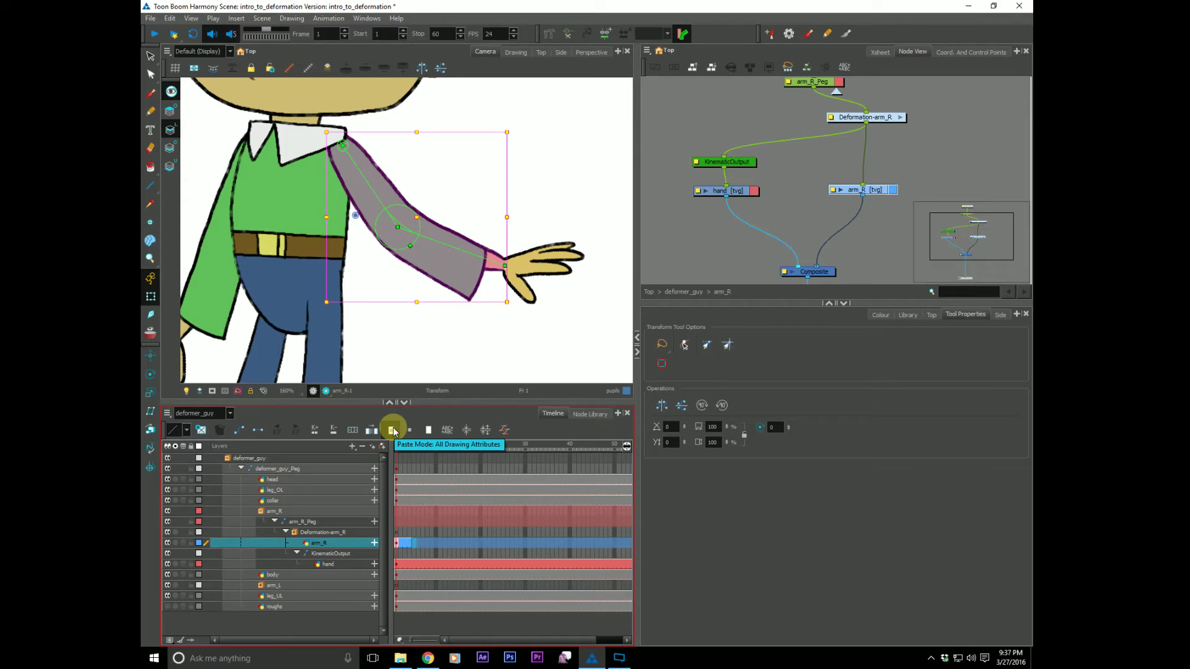
left_click_drag(409, 554, 422, 551)
left_click(413, 546)
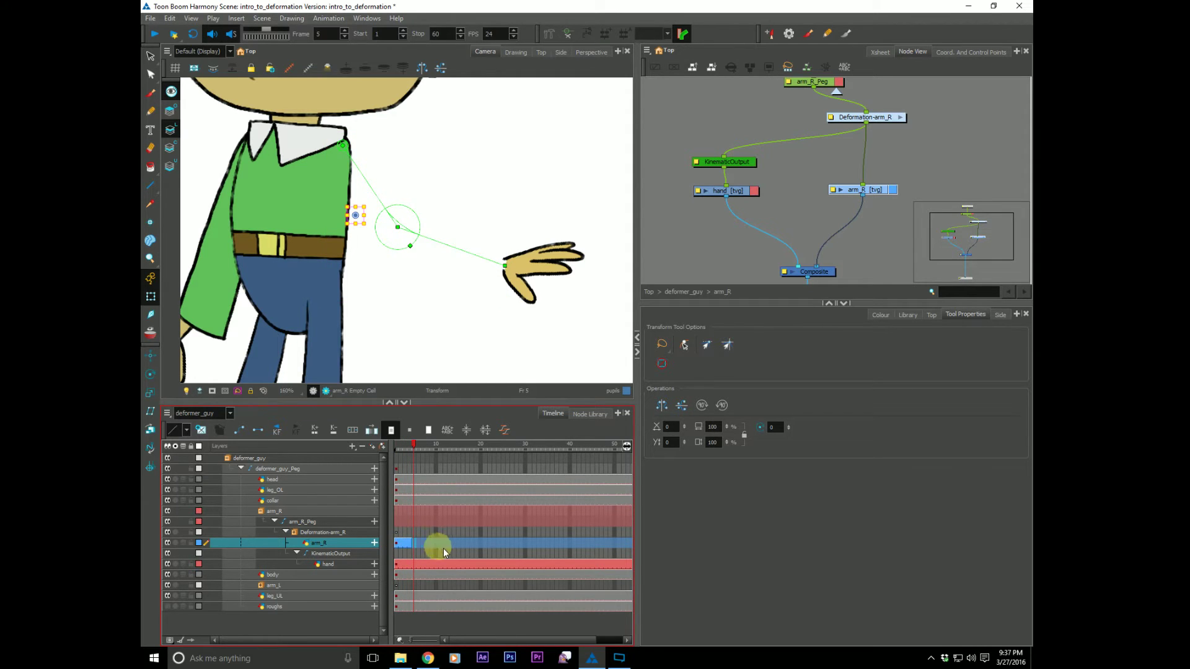
Extend the arm_R drawing's exposure through frame 60 and return to the start of the scene.
left_click_drag(507, 639, 629, 635)
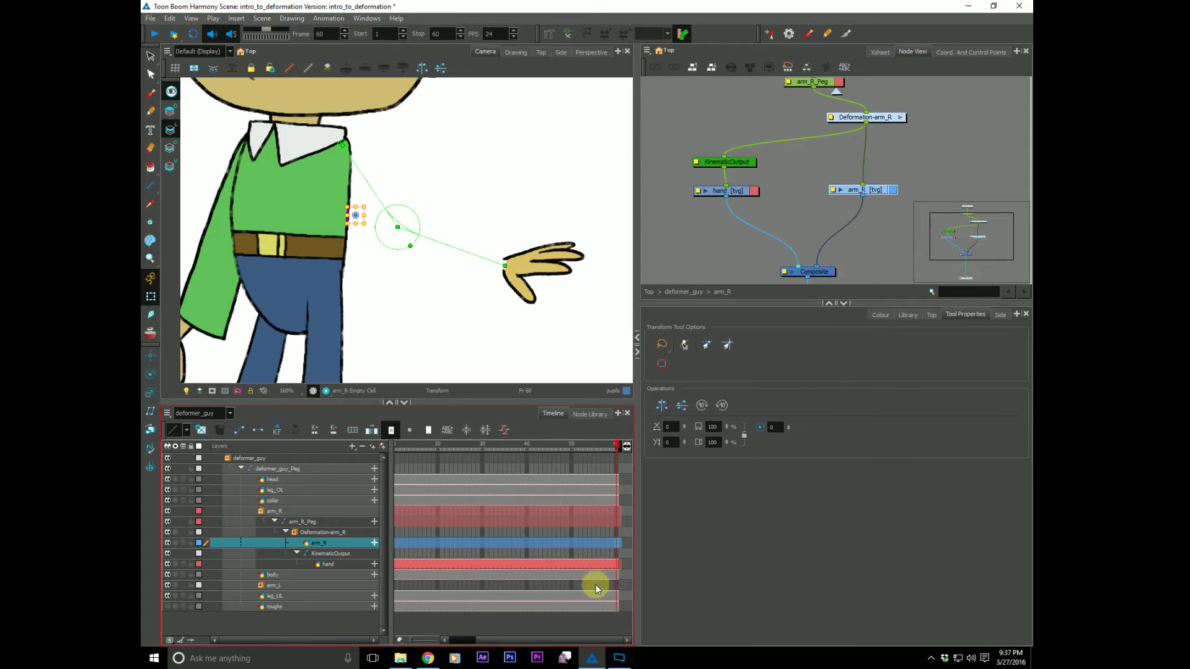
key("F5")
left_click_drag(610, 639, 490, 639)
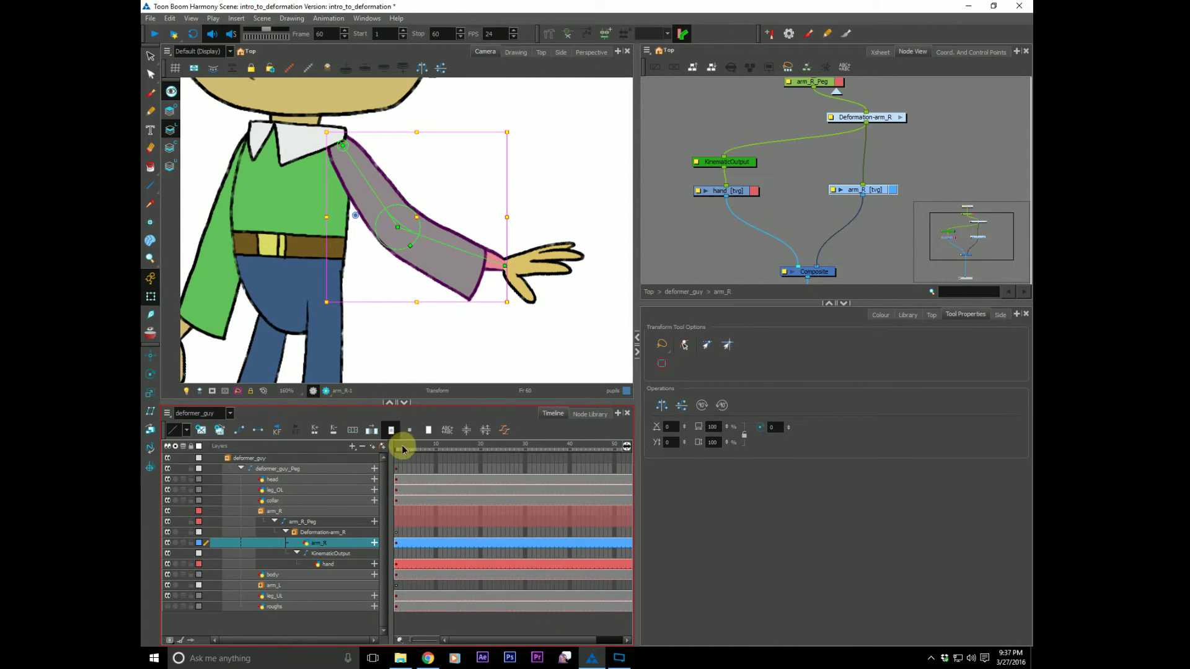
left_click(397, 447)
Pose the arm_R deformation with raised upper arm and forearm at frame 13, and review the in-between frames.
left_click(397, 532)
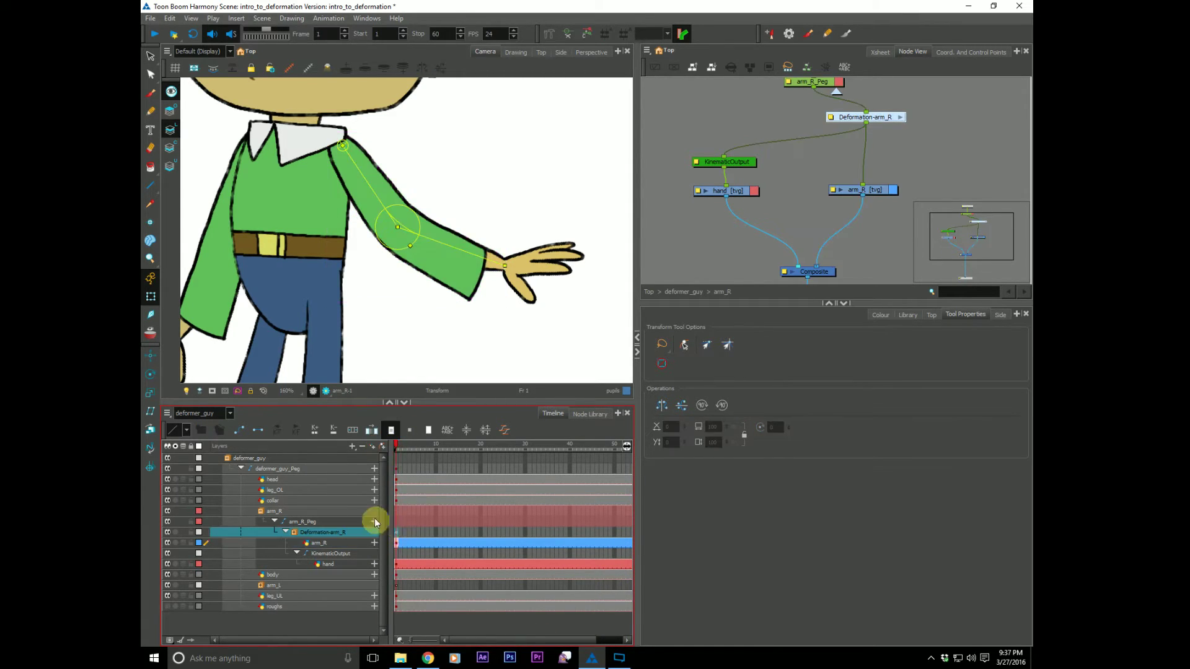
left_click(449, 530)
left_click_drag(373, 194, 393, 174)
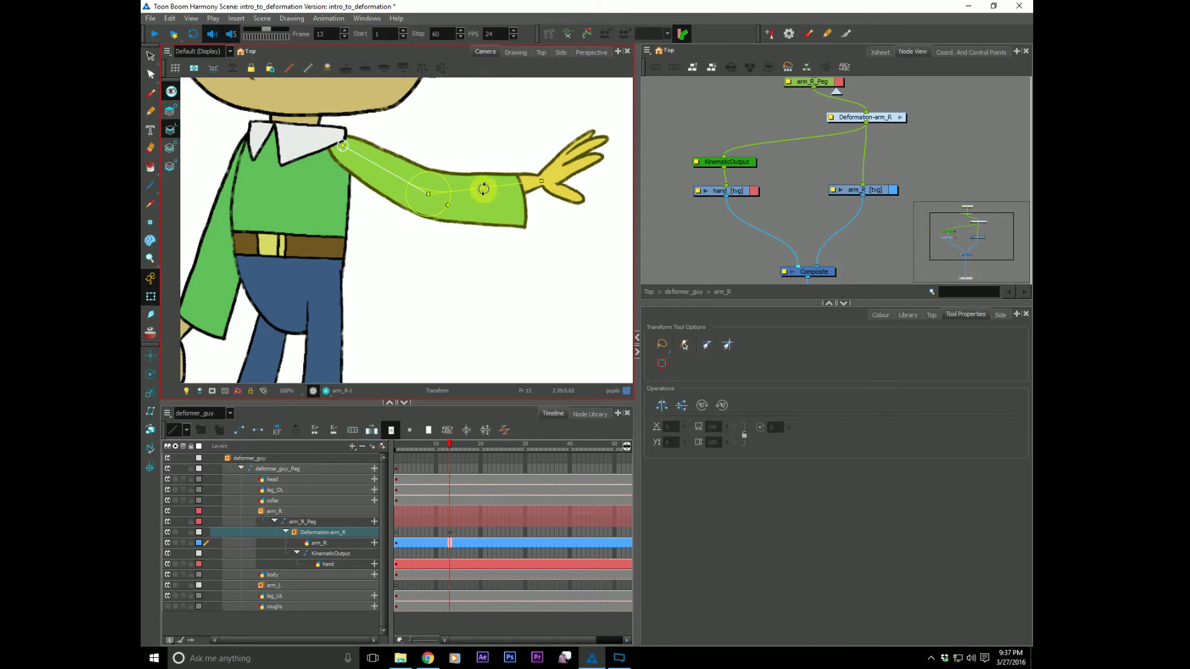
left_click_drag(483, 189, 475, 164)
left_click_drag(393, 162, 389, 176)
left_click_drag(388, 446, 397, 527)
left_click(398, 545)
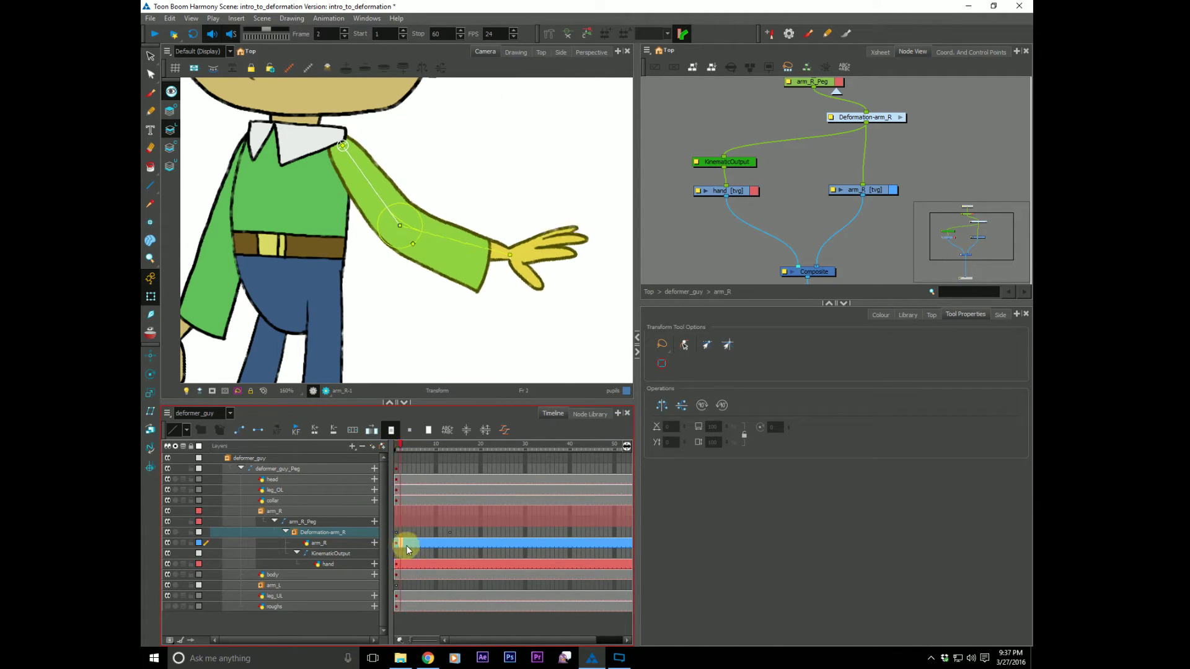
left_click(414, 543)
Duplicate the arm_R drawing at frame 7.
left_click(421, 542)
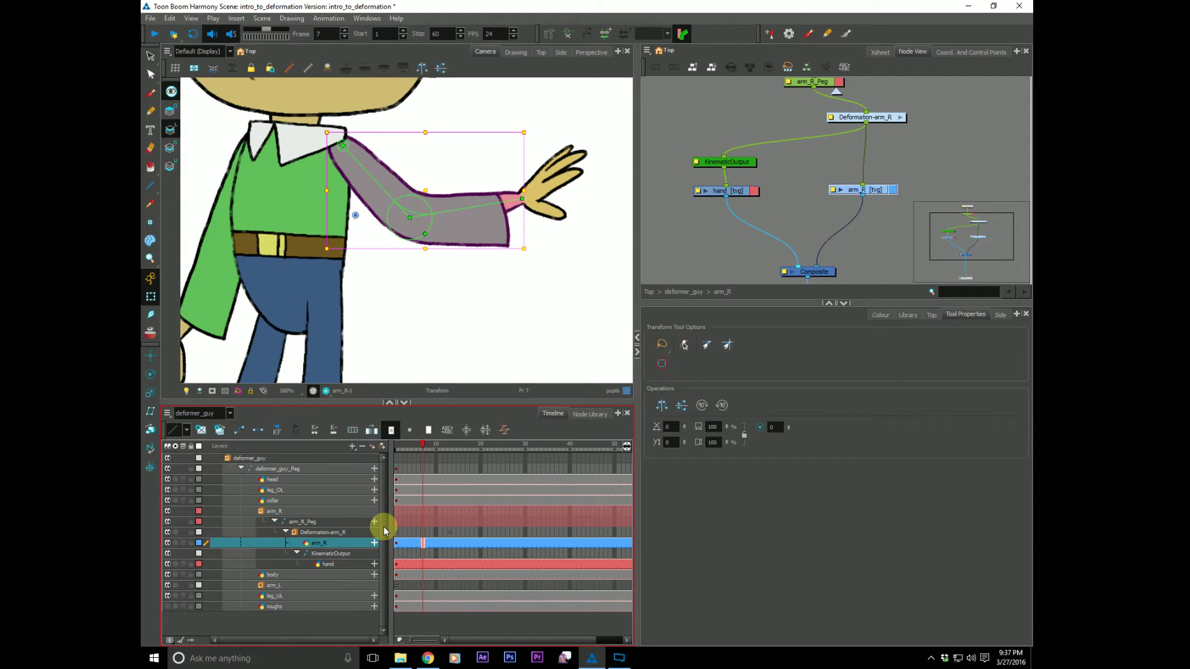
left_click(880, 190)
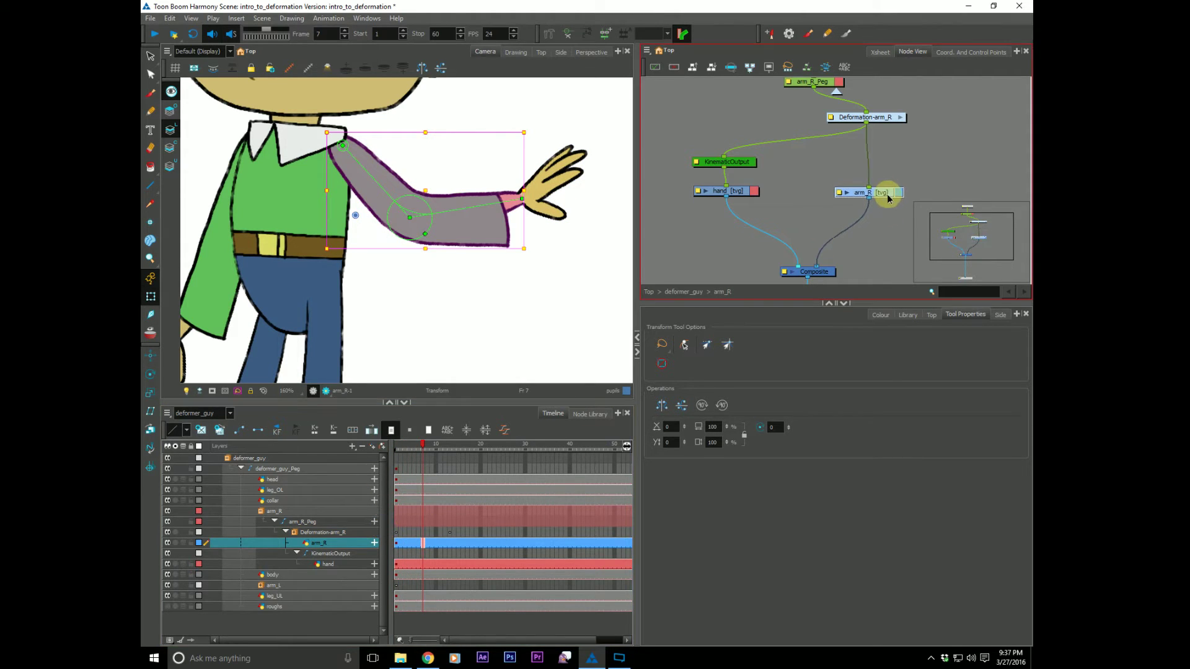
left_click(218, 434)
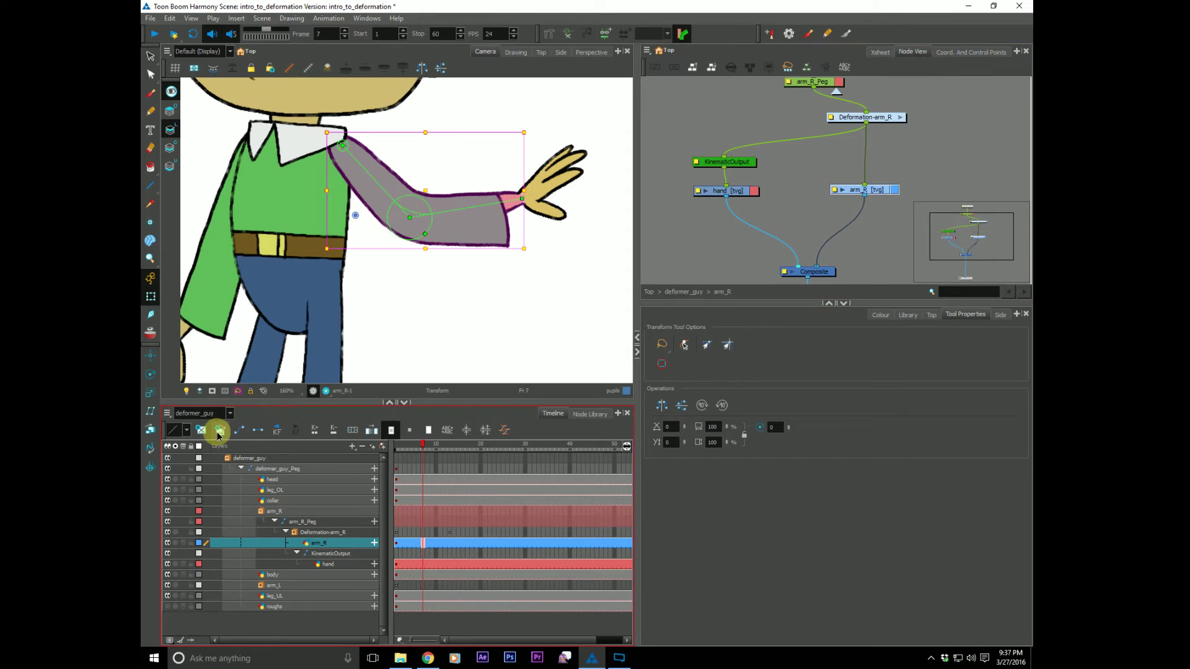
Paint several brush dots on the sleeve of the duplicated arm drawing using the pupil outline colour.
left_click(504, 52)
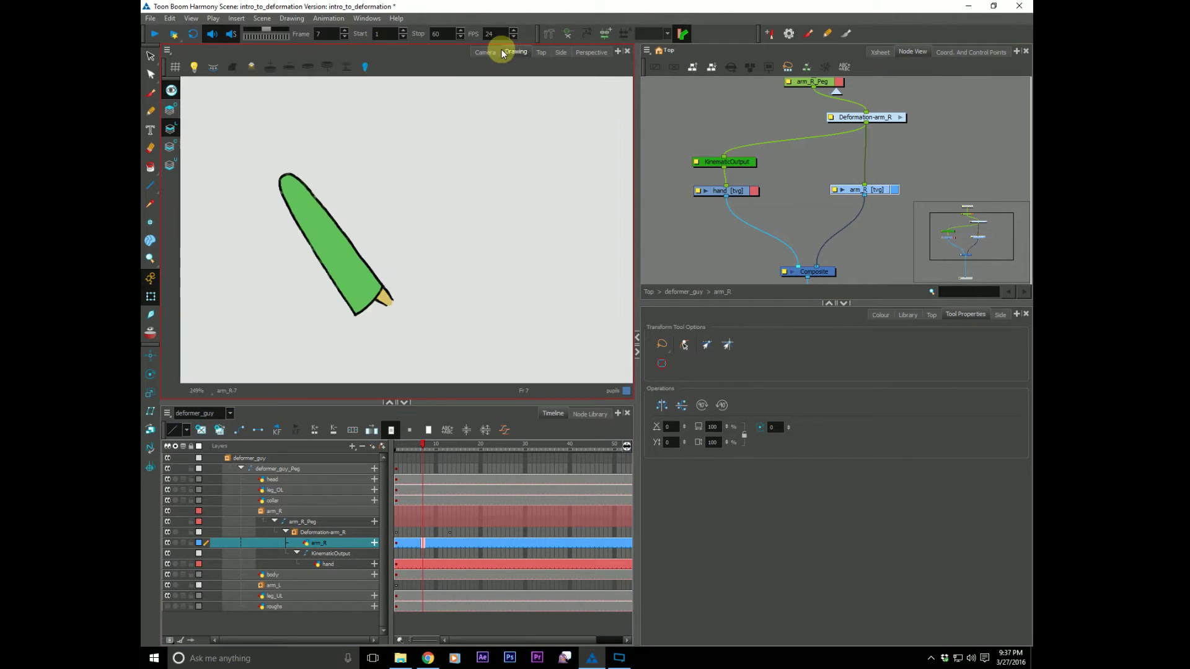
left_click(151, 93)
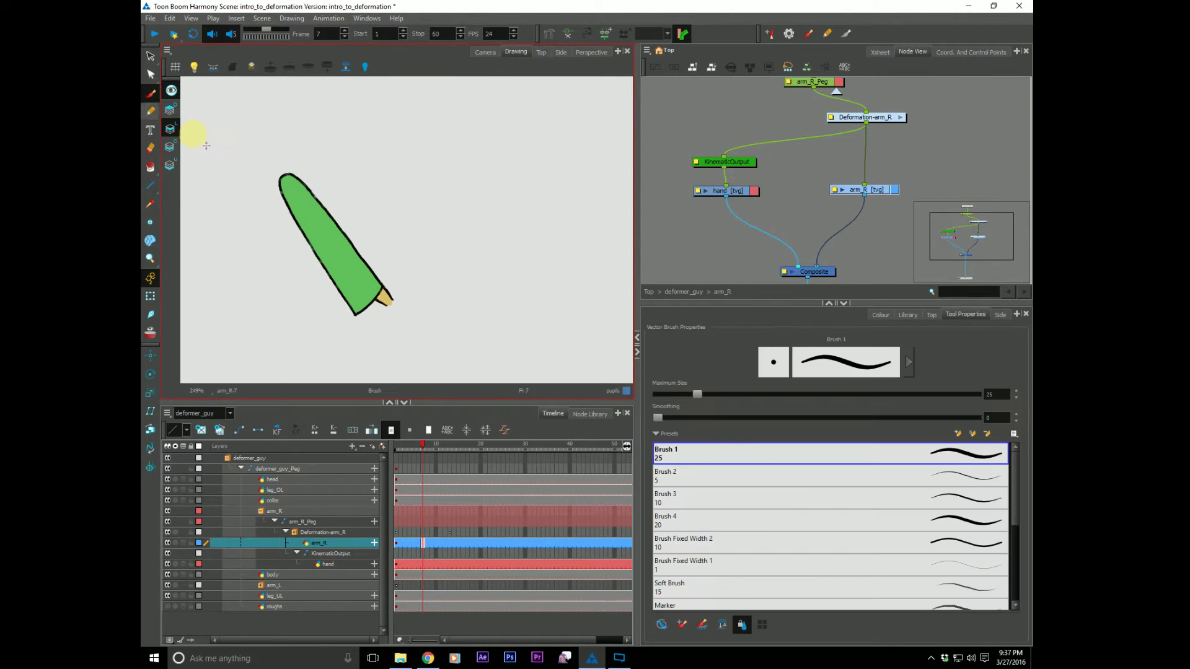
left_click(878, 316)
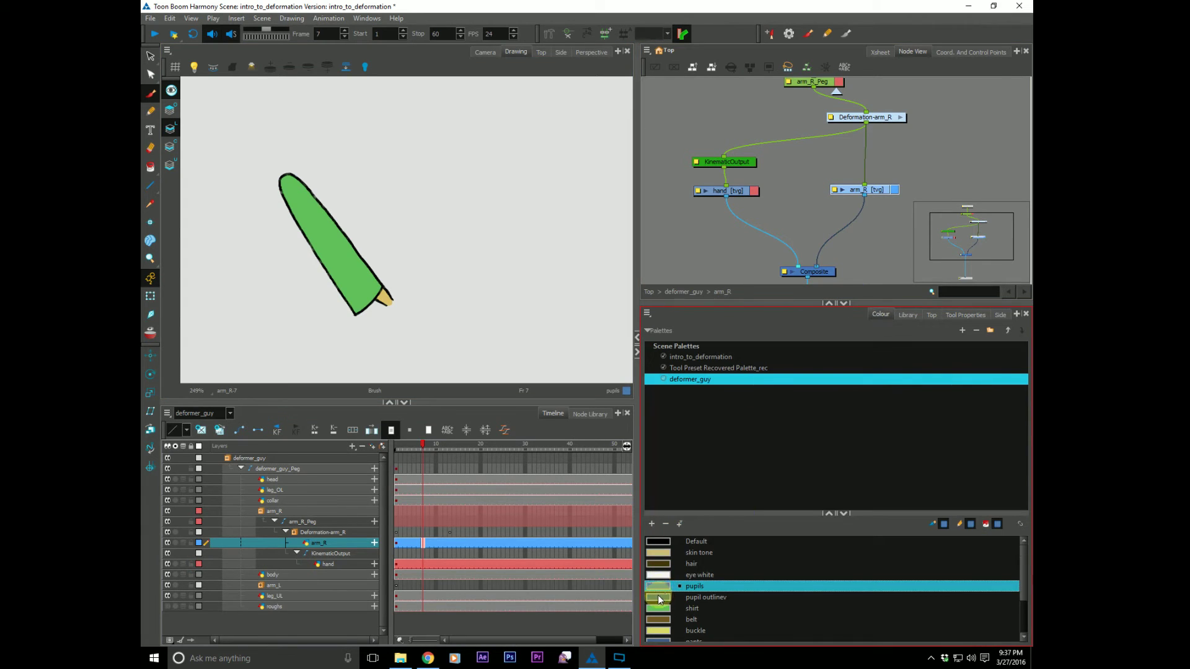
left_click(658, 597)
left_click(345, 248)
left_click(367, 273)
left_click(347, 260)
left_click(327, 237)
left_click(350, 274)
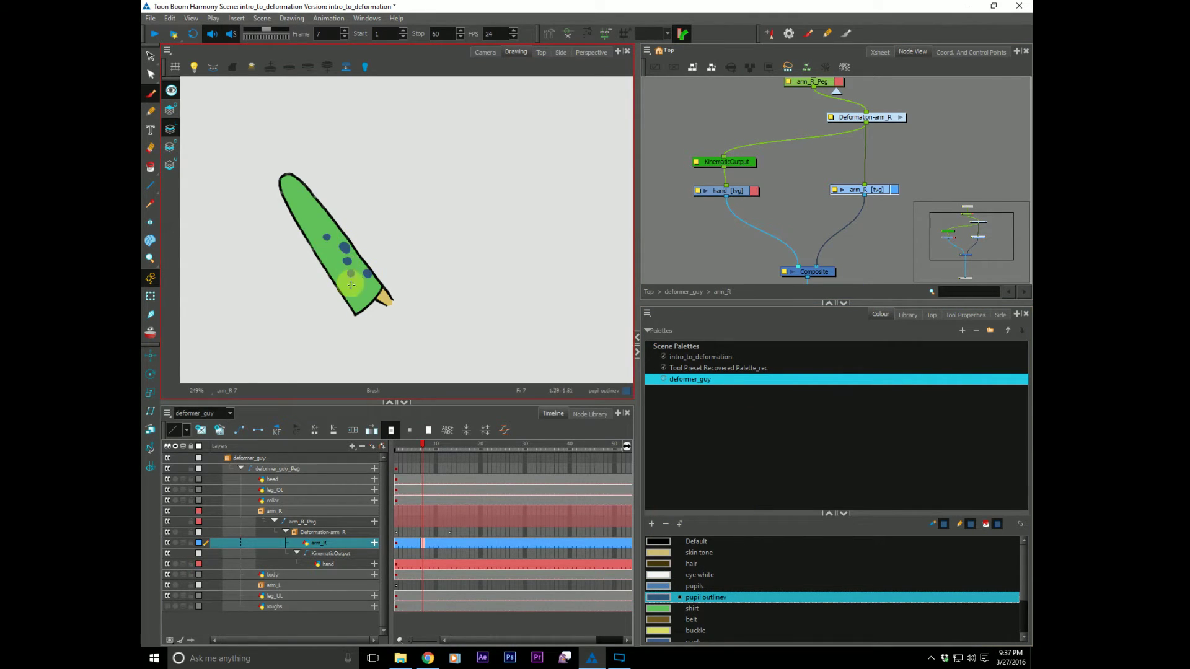
Compare the spotted and plain arm frames in the Camera view, and revert the duplicated drawing at frame 7.
left_click(486, 47)
key("comma")
key("period")
mouse_move(401, 446)
left_mouse_down()
mouse_move(448, 444)
mouse_move(361, 419)
mouse_move(409, 445)
left_mouse_up()
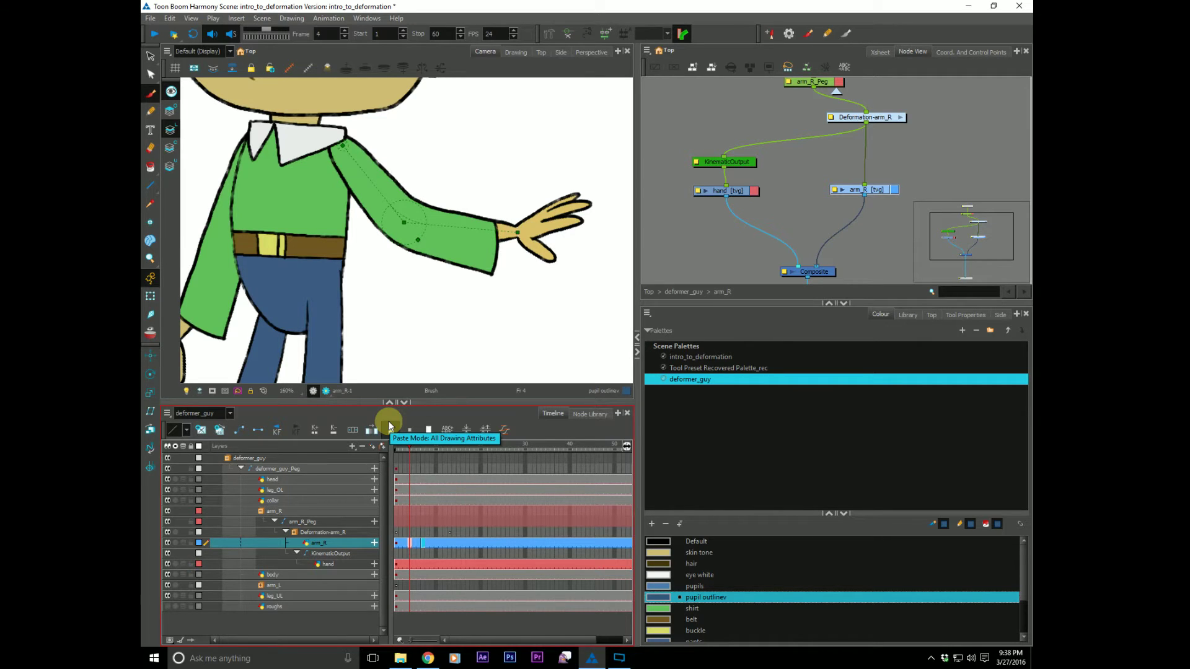
left_click(858, 124)
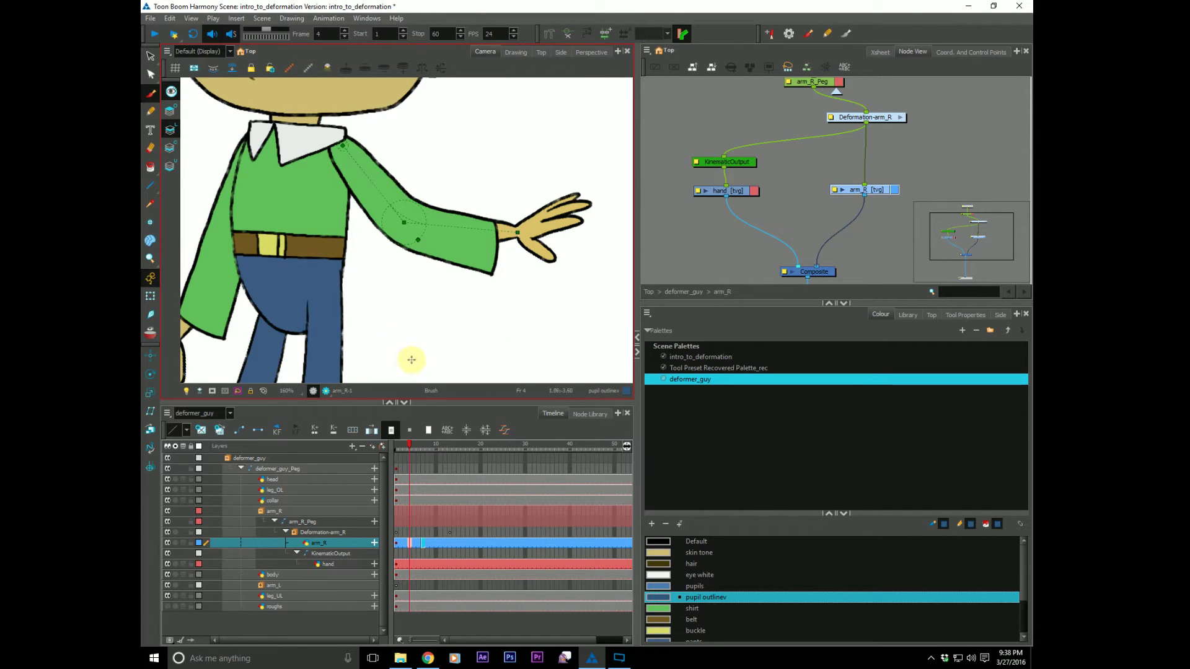
left_click(423, 543)
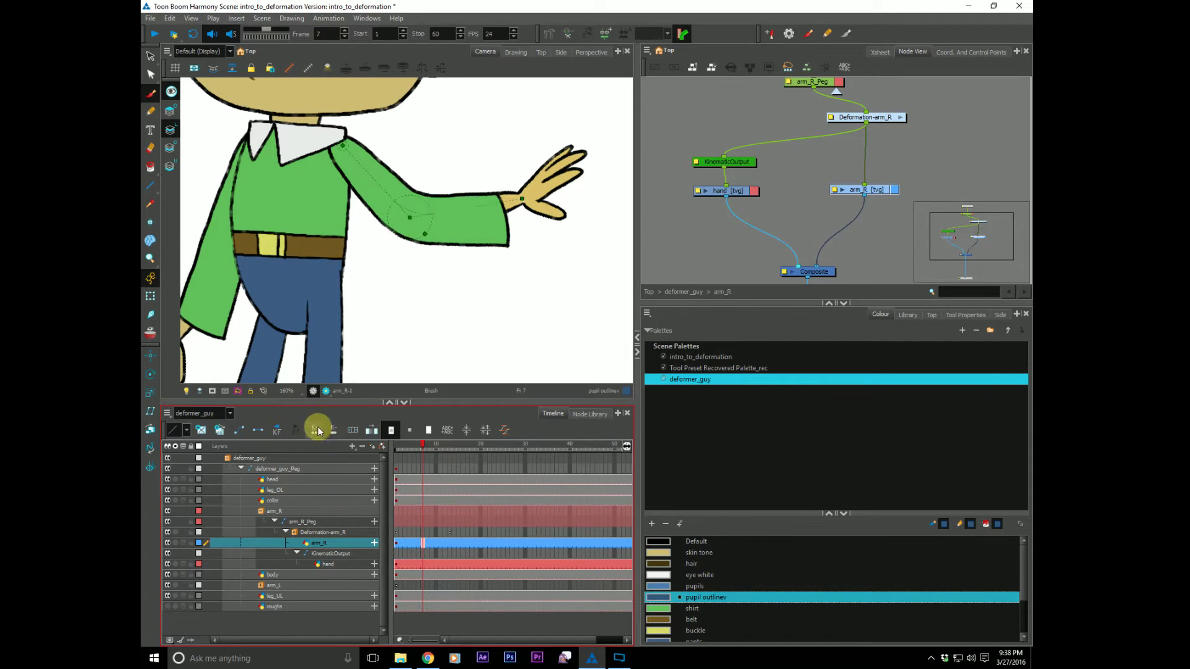
Duplicate the arm_R drawing at frame 13 and display its drawing substitution in the Library view.
left_click_drag(415, 444, 448, 447)
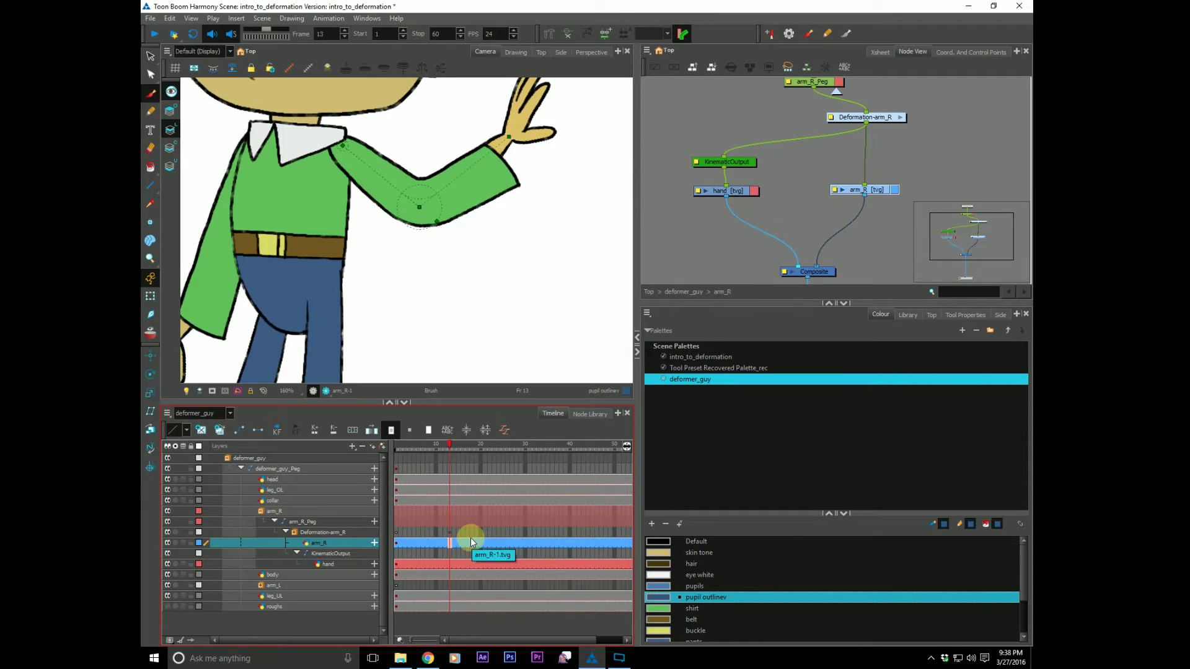
left_click(449, 544)
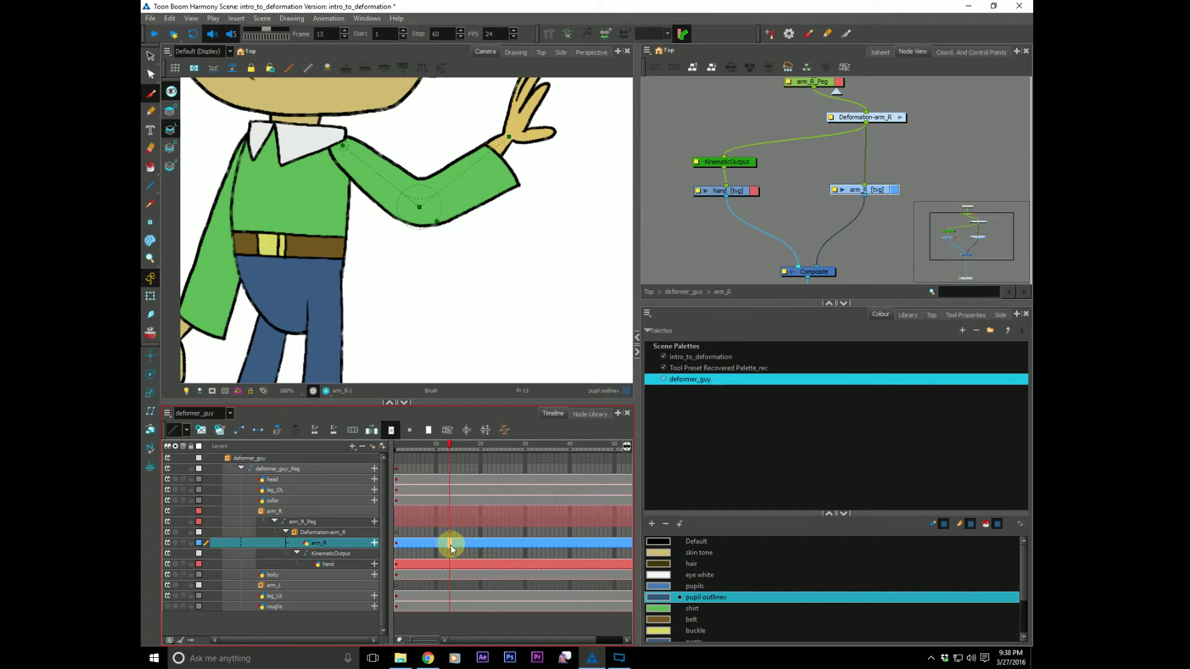
left_click(219, 431)
left_click(916, 320)
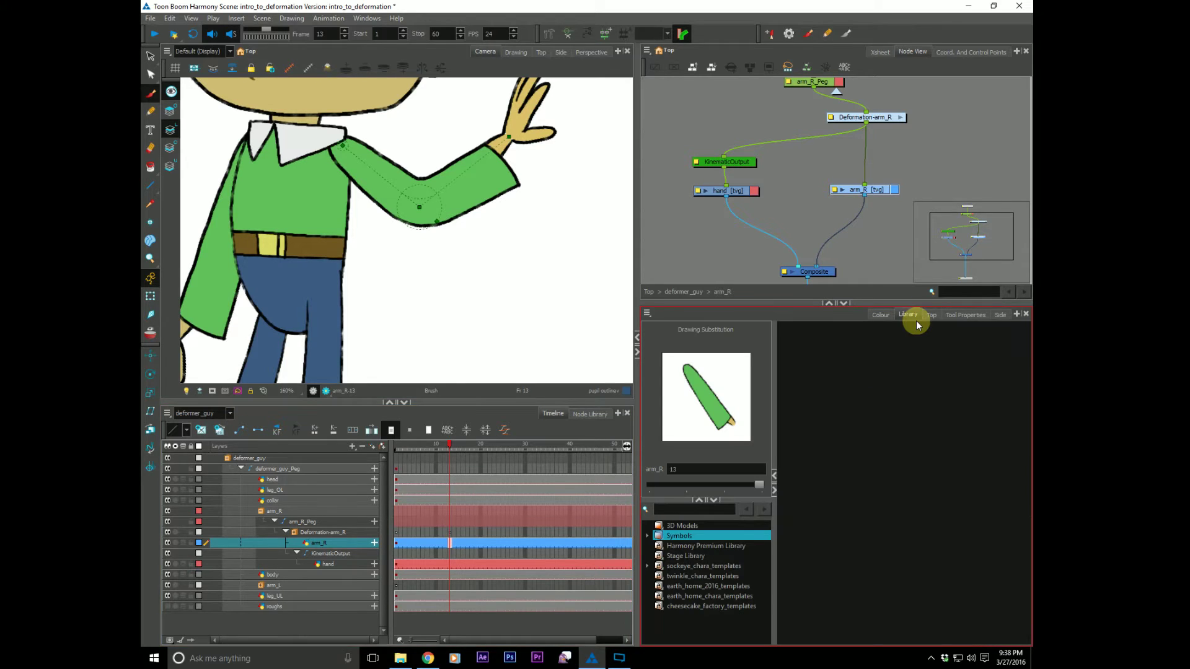
Create a new deformation chain for the duplicated arm_R drawing at frame 13.
left_click(447, 543)
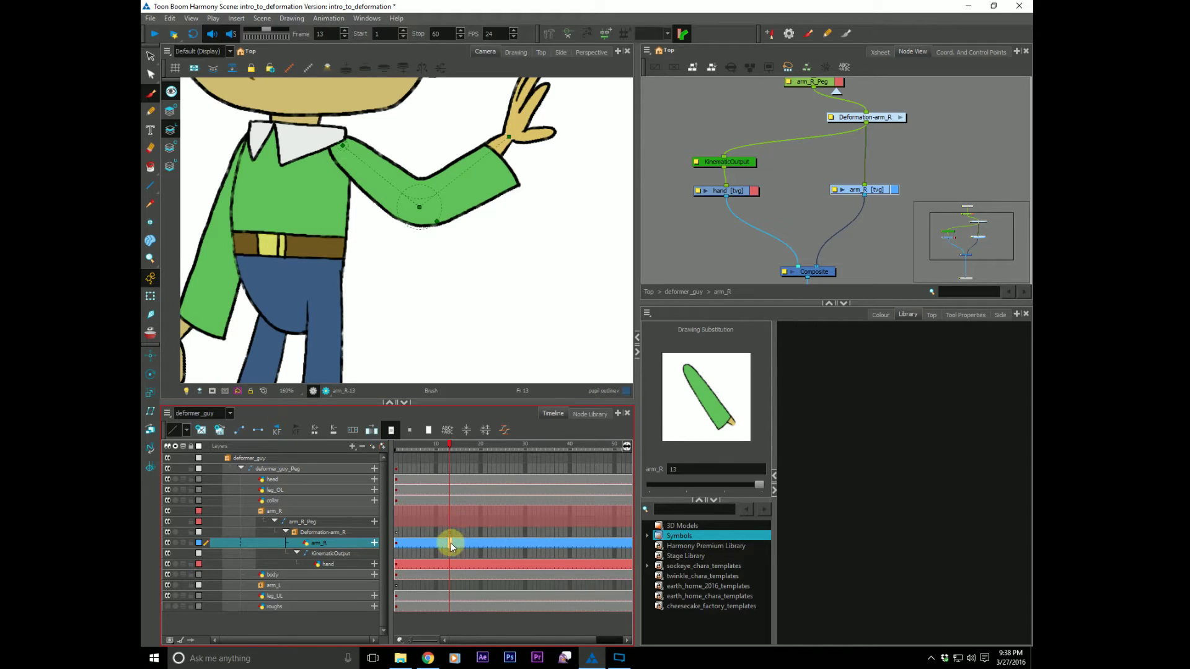
left_click(605, 34)
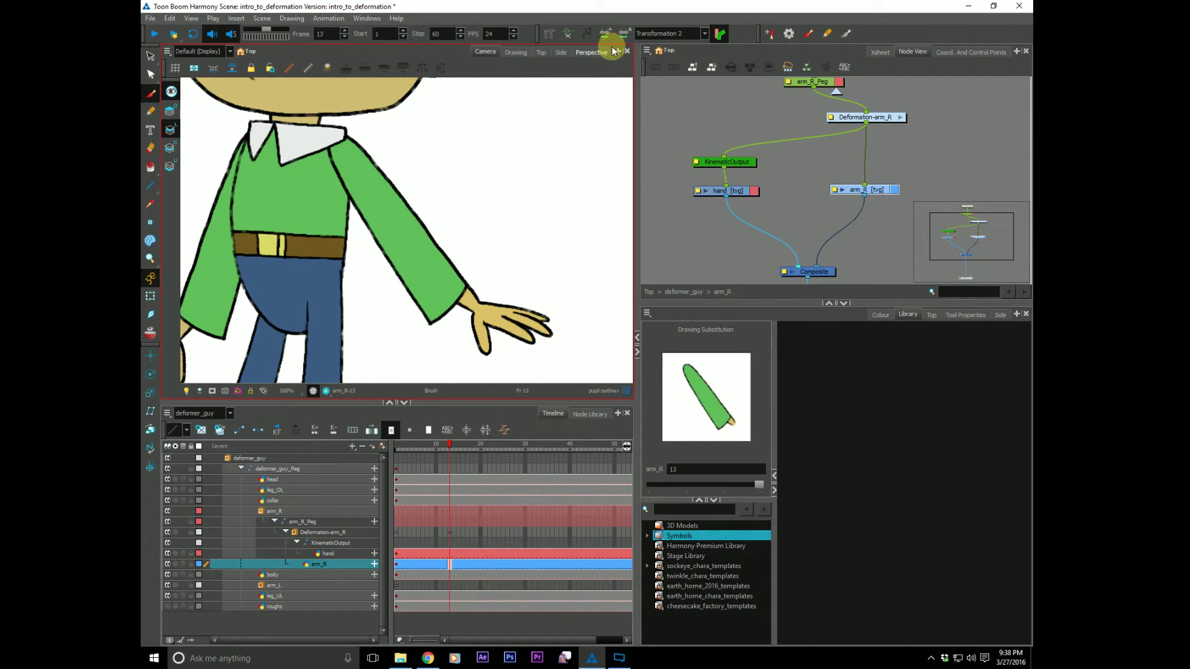
mouse_move(444, 445)
left_mouse_down()
mouse_move(433, 444)
mouse_move(452, 444)
left_mouse_up()
left_click(450, 563)
Rig the duplicated arm with a curve deformer running from the shoulder to the wrist.
left_click(535, 32)
left_click(349, 126)
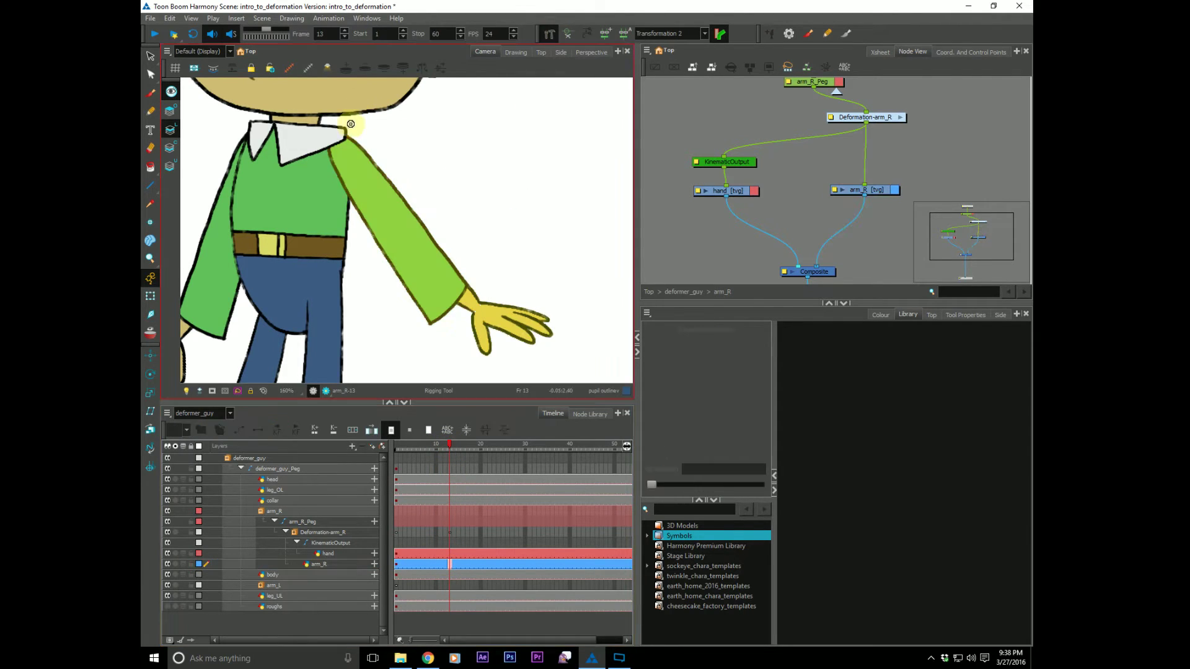
left_click_drag(341, 143, 380, 192)
left_click_drag(477, 309, 436, 259)
Raise the wrist end of the curve deformer at frame 13 to bend the arm, and compare the pose with frame 12.
left_click(151, 296)
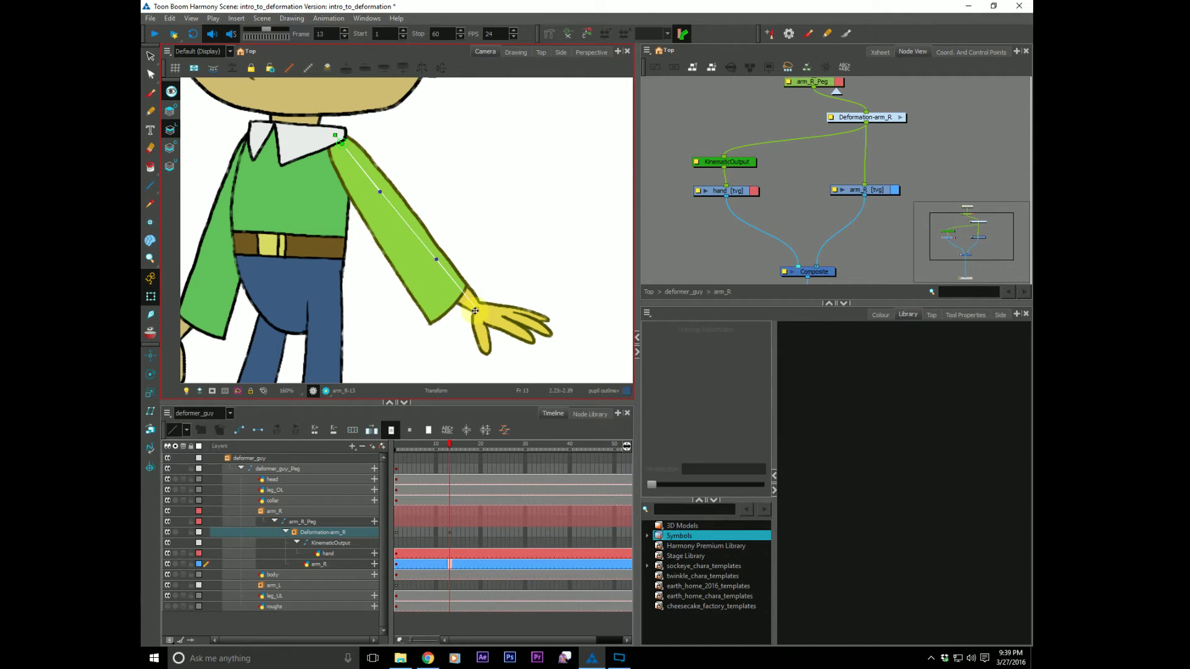
left_click_drag(476, 307, 514, 205)
left_click(379, 191)
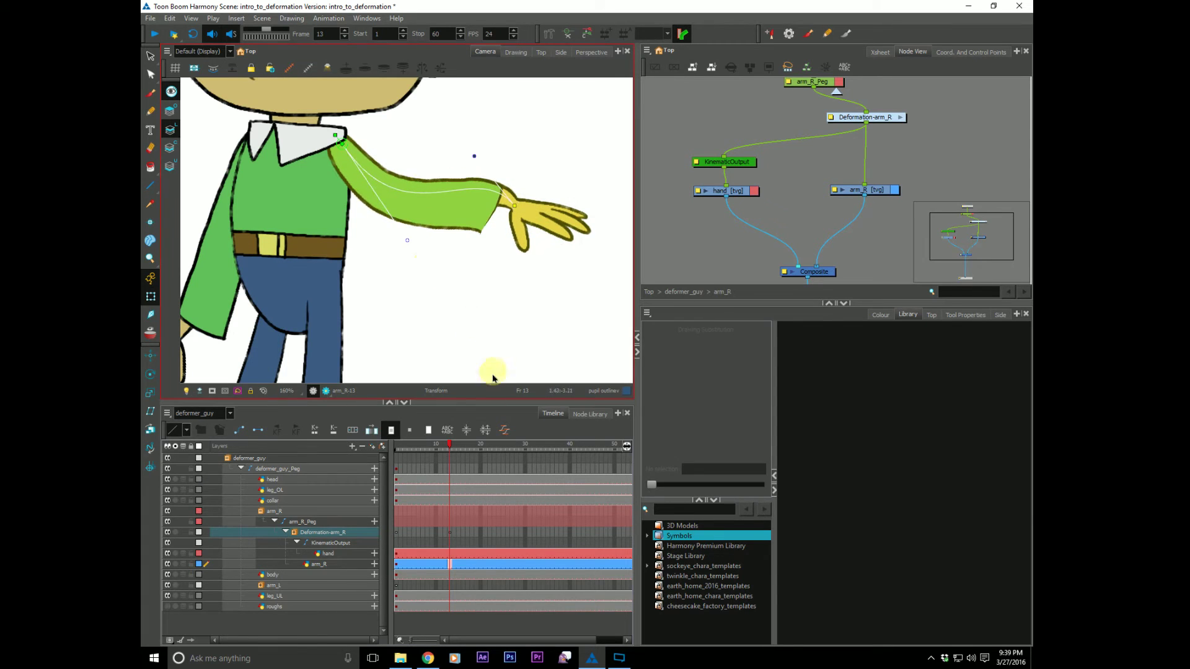
left_click(446, 449)
left_click_drag(446, 449, 445, 449)
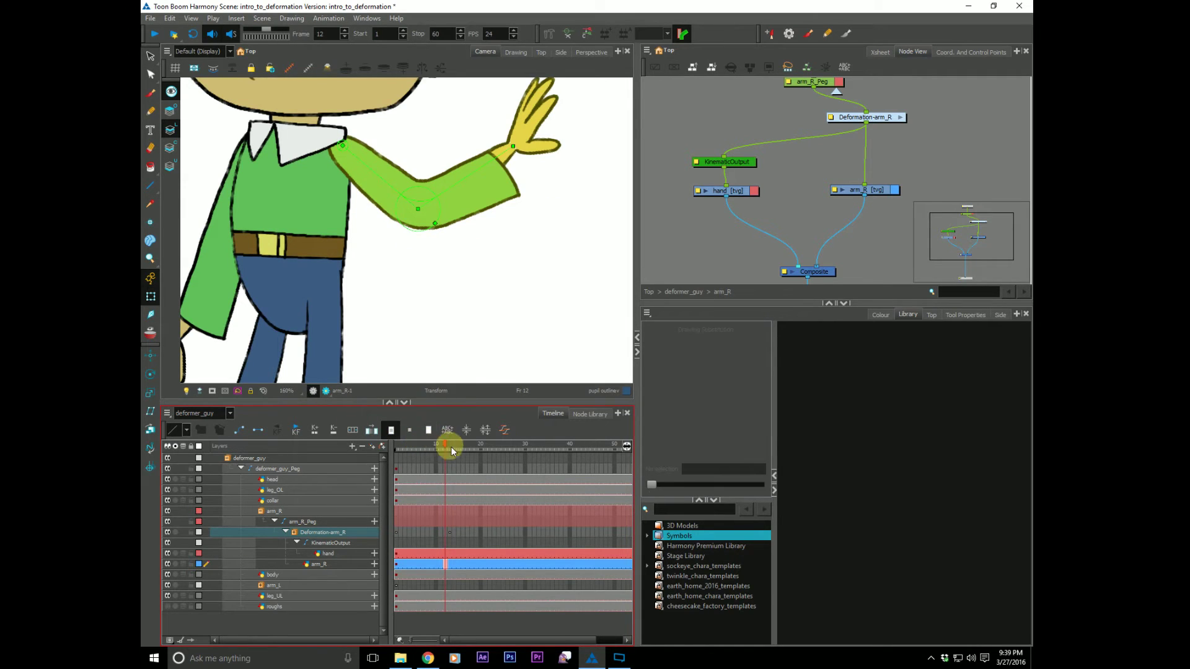
left_click(453, 448)
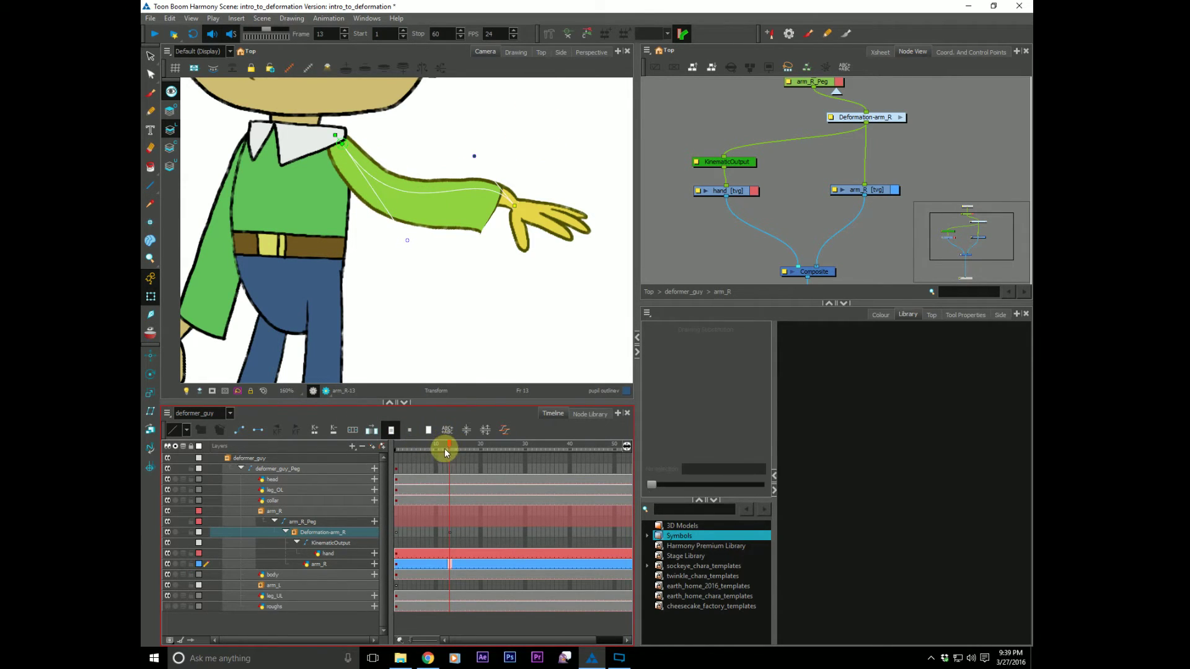
mouse_move(448, 448)
left_mouse_down()
mouse_move(449, 438)
mouse_move(439, 445)
mouse_move(449, 446)
left_mouse_up()
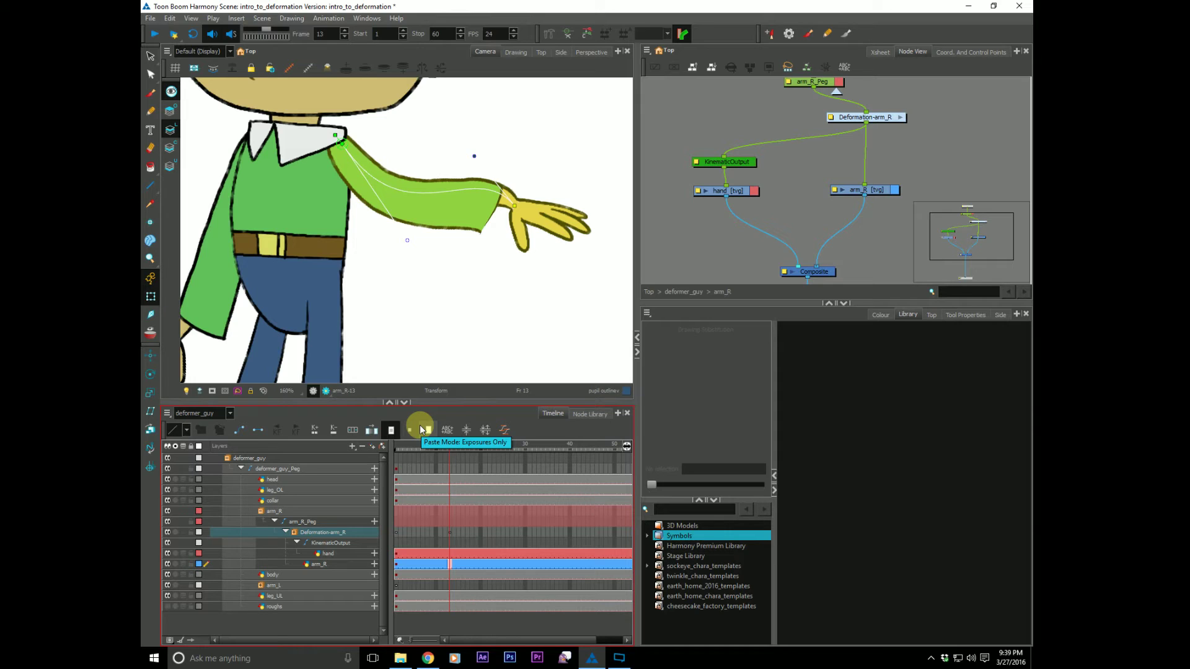
Substitute drawing 1 for arm_R at frame 40.
left_click(552, 564)
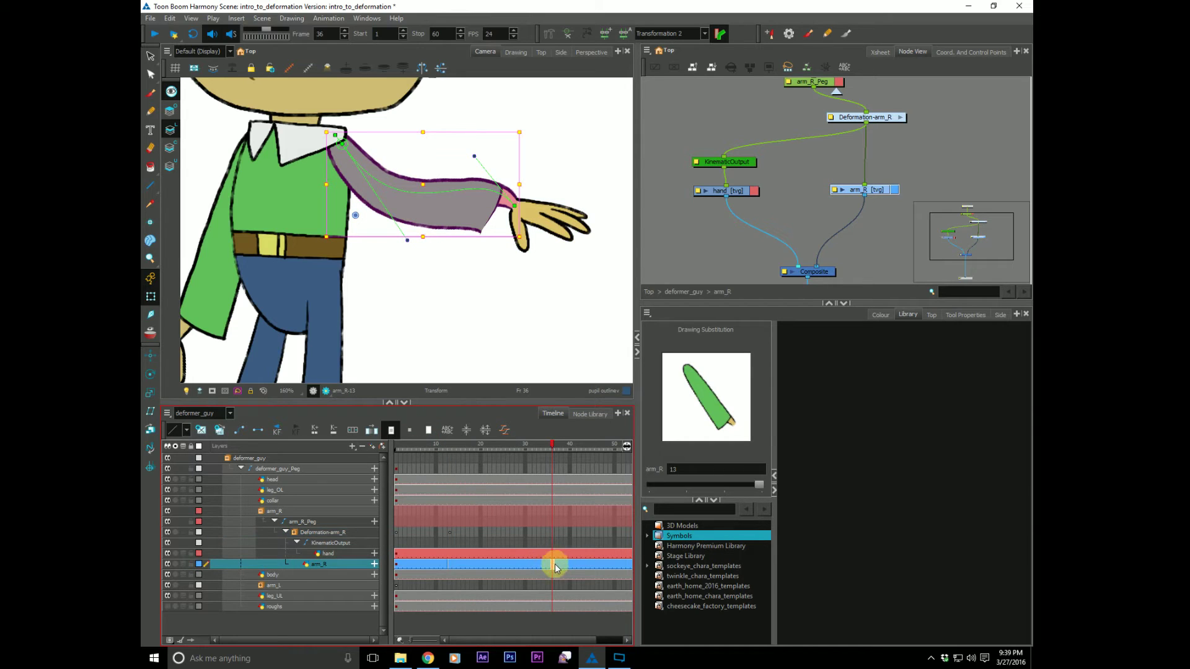
left_click_drag(555, 566, 571, 567)
left_click(758, 483)
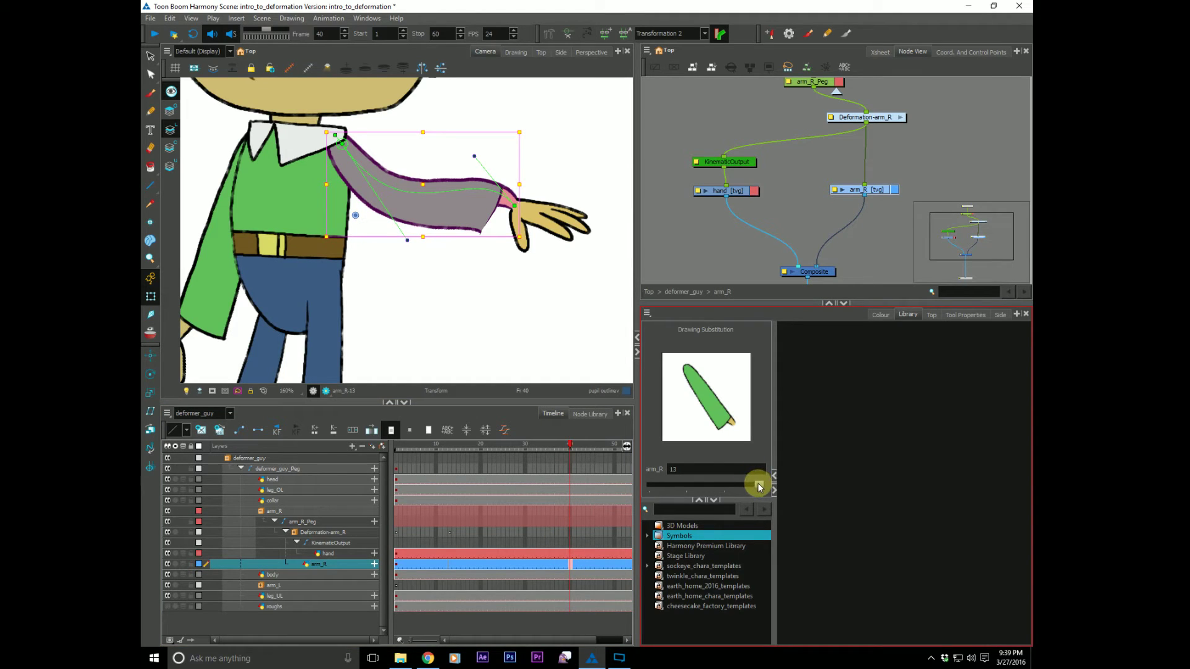
mouse_move(757, 484)
left_mouse_down()
mouse_move(690, 487)
mouse_move(689, 477)
left_mouse_up()
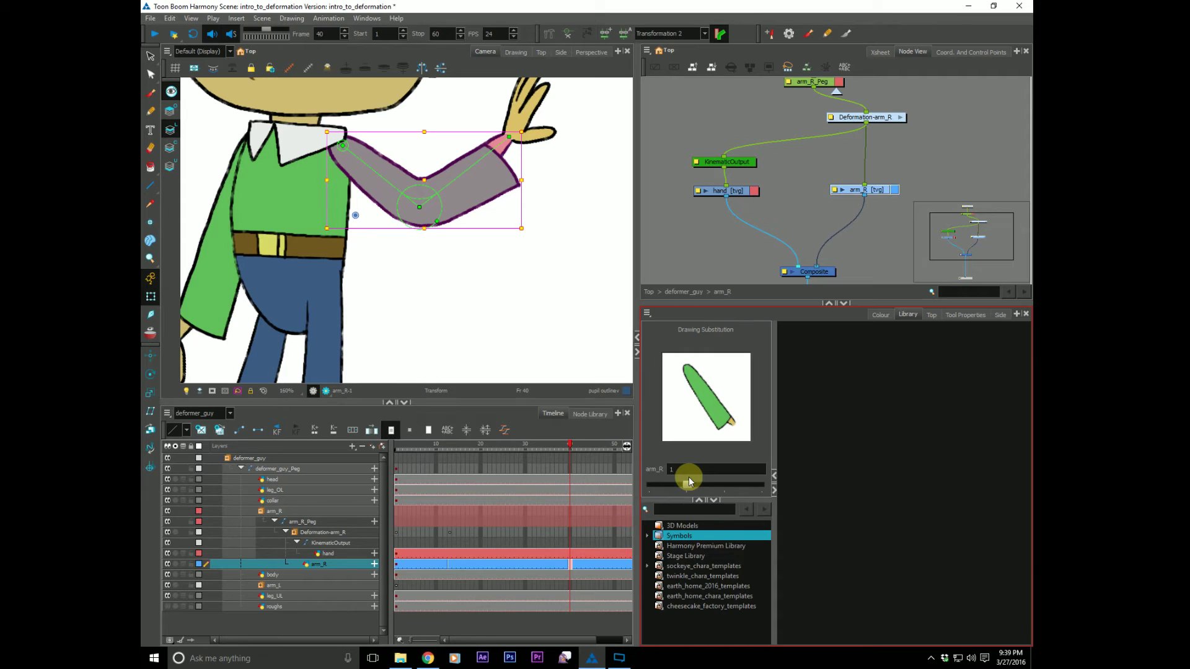
Substitute drawing 13 for arm_R at frame 50.
scroll(457, 586, "right", 3)
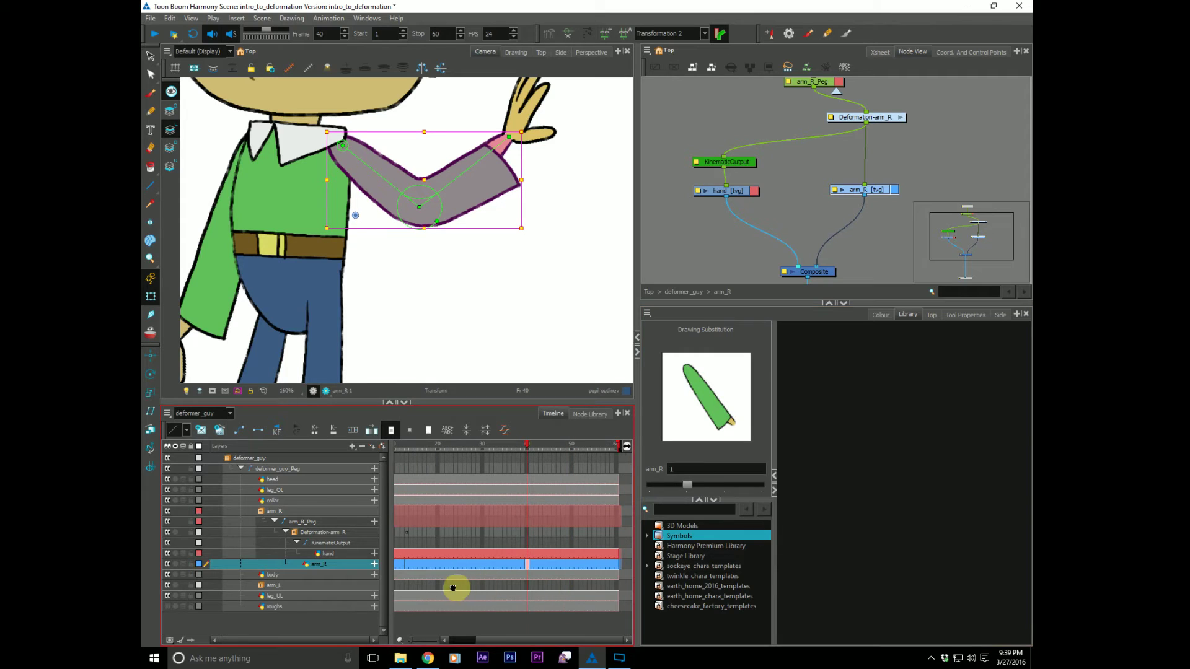
left_click(572, 565)
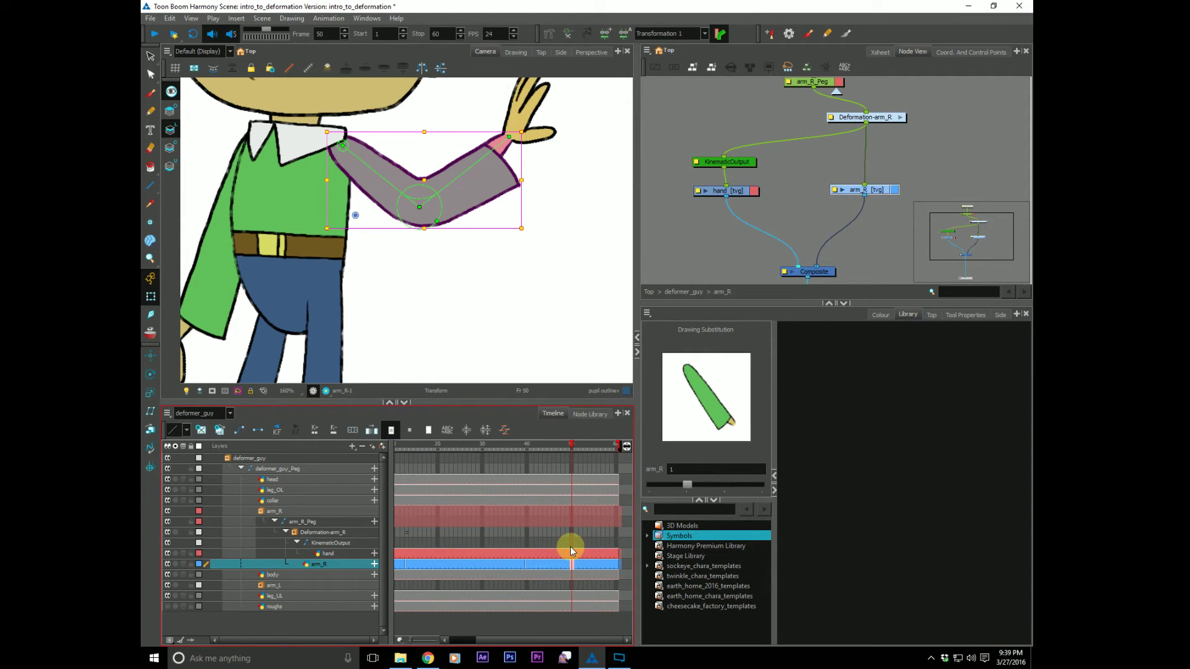
left_click(686, 484)
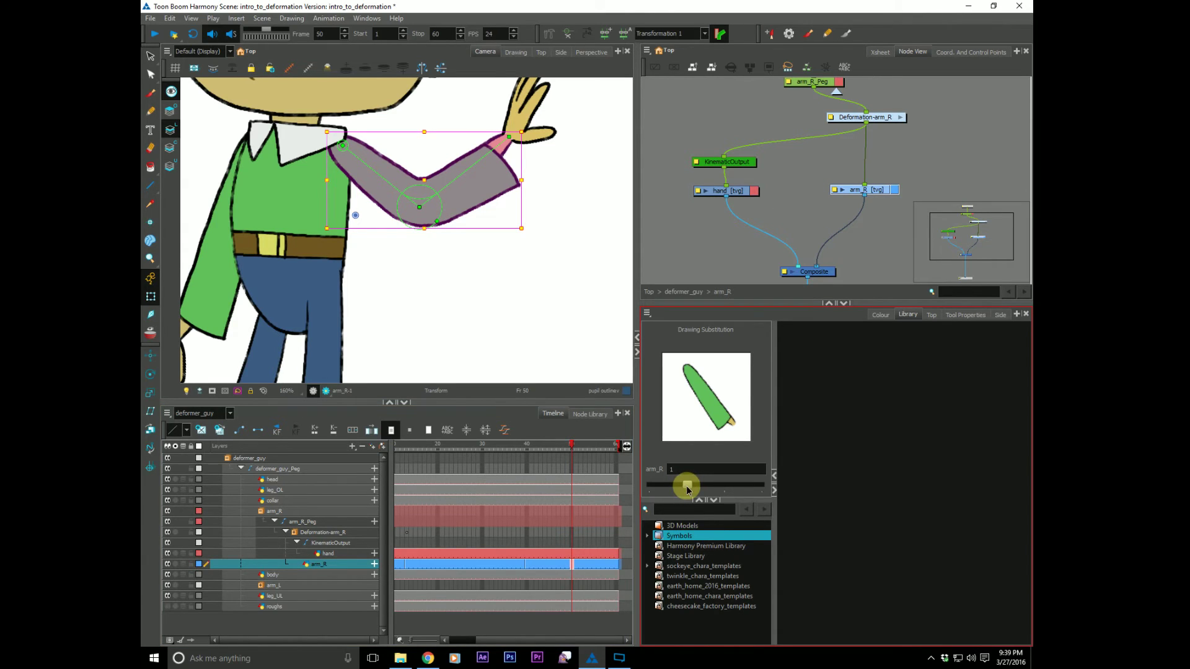
left_click_drag(691, 488, 764, 486)
Pose the arm at frame 50 by lowering the curve deformer's wrist end and reshaping its handles into an S-bend.
left_click_drag(513, 205, 503, 294)
left_click_drag(407, 241, 375, 251)
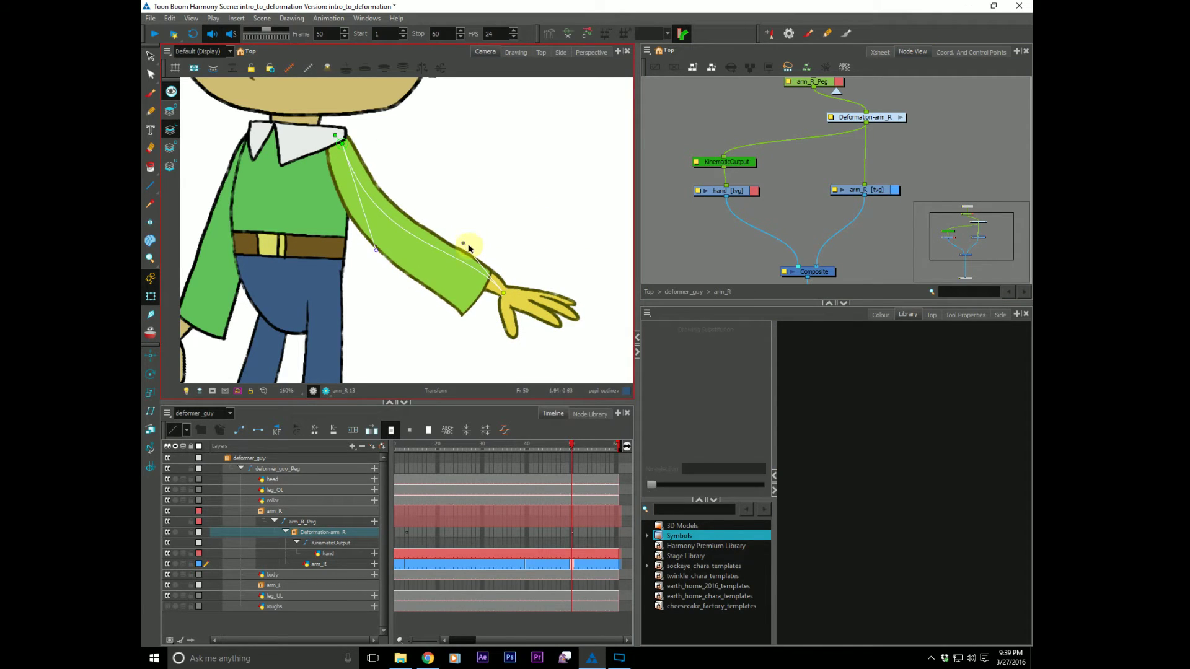
left_click_drag(463, 243, 455, 219)
left_click_drag(503, 293, 482, 260)
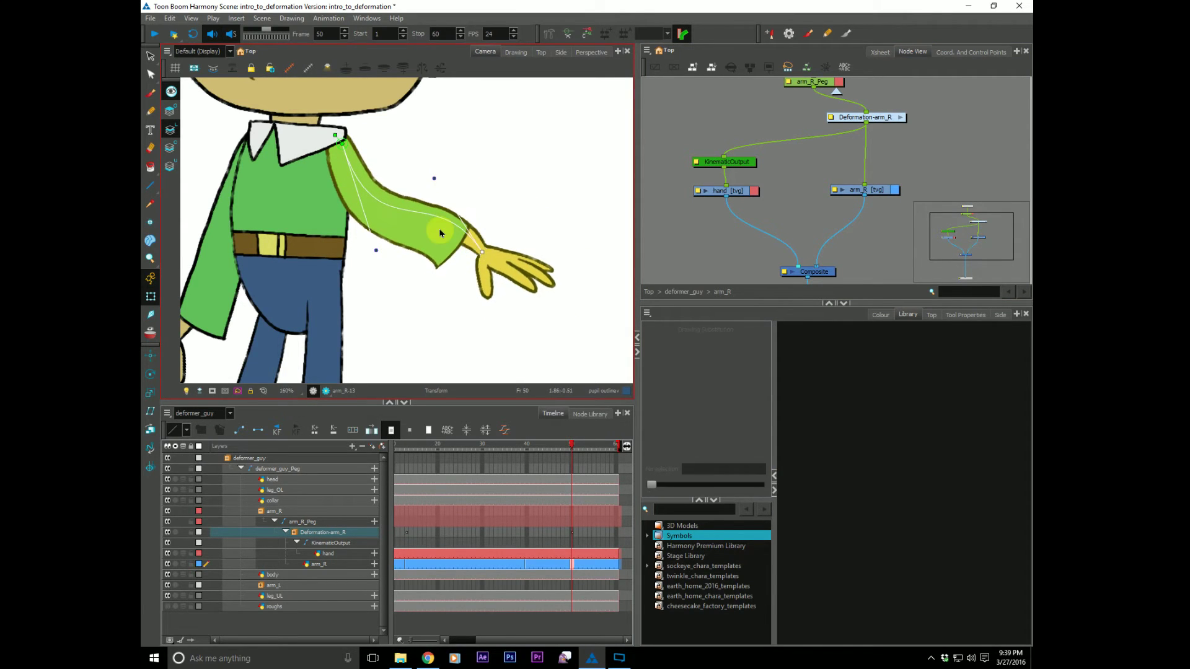
Review the arm motion around frame 50 and compare the transformations used by the arm_R exposures at frames 13 and 40.
left_click(559, 445)
left_click(570, 445)
left_click_drag(567, 640, 482, 612)
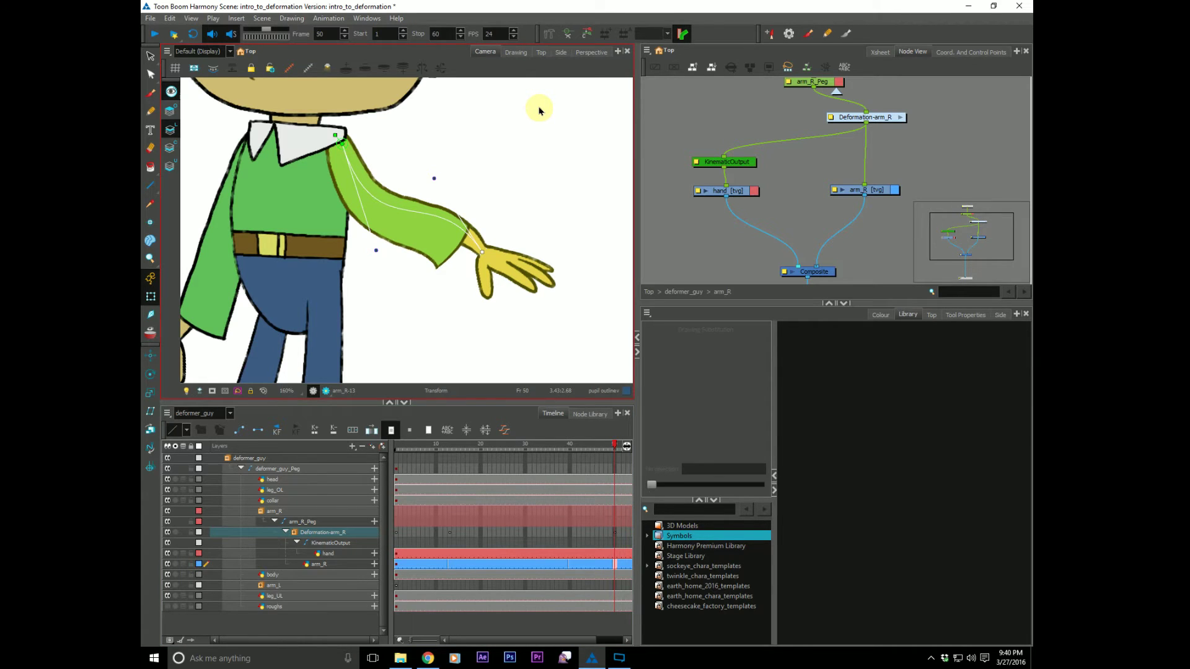
left_click(566, 564)
left_click(451, 565)
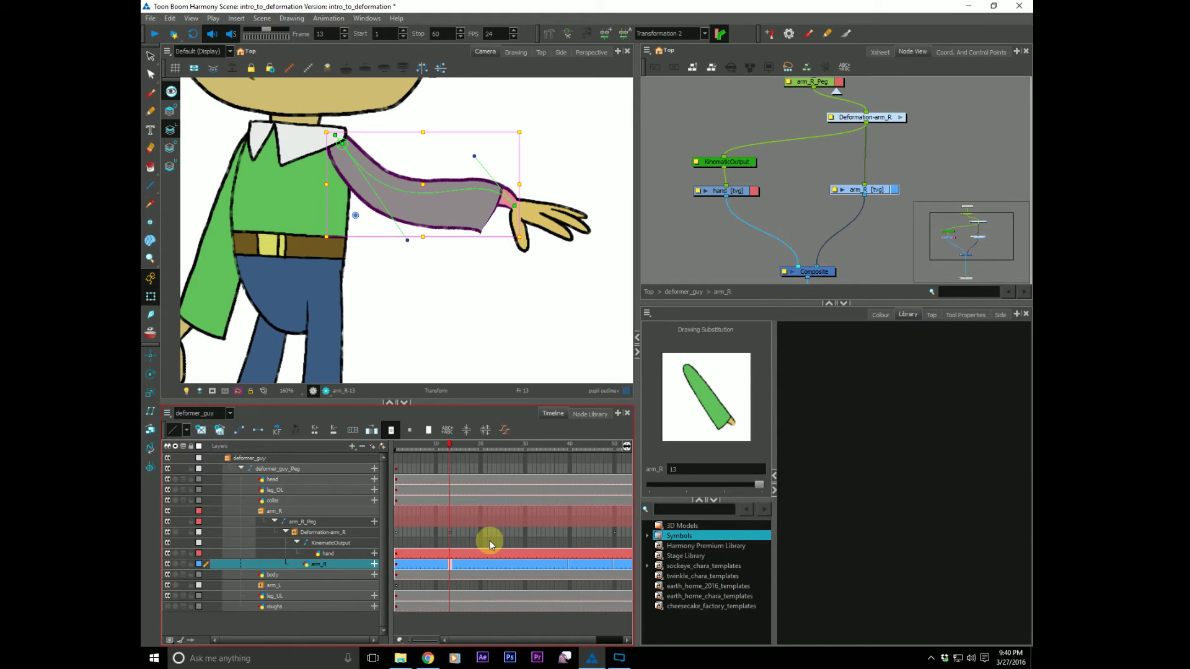
left_click(569, 566)
Rename arm_R's first transformation to Bone and the second to Curve.
left_click(450, 565)
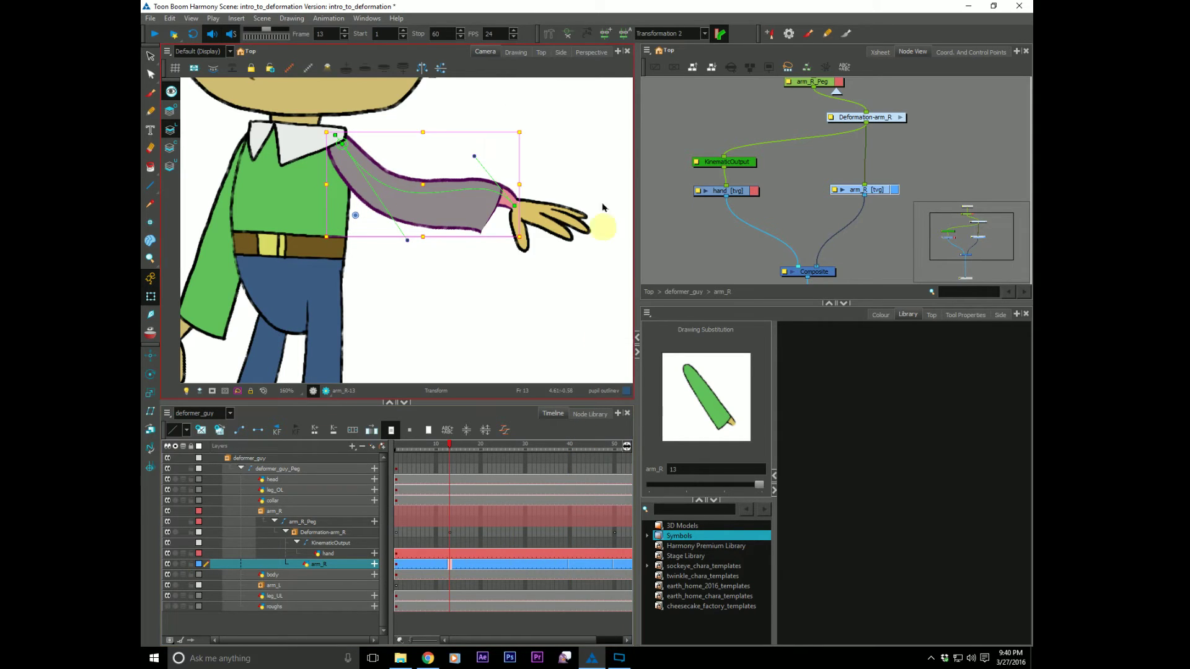
left_click(623, 33)
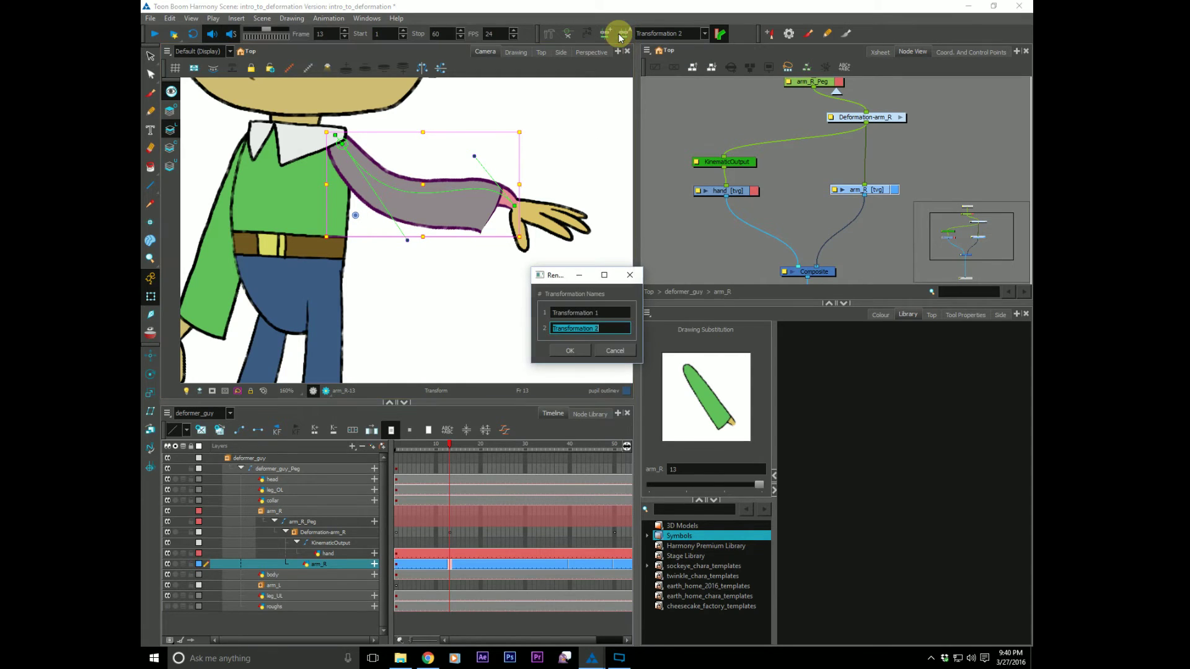
left_click_drag(574, 277, 632, 153)
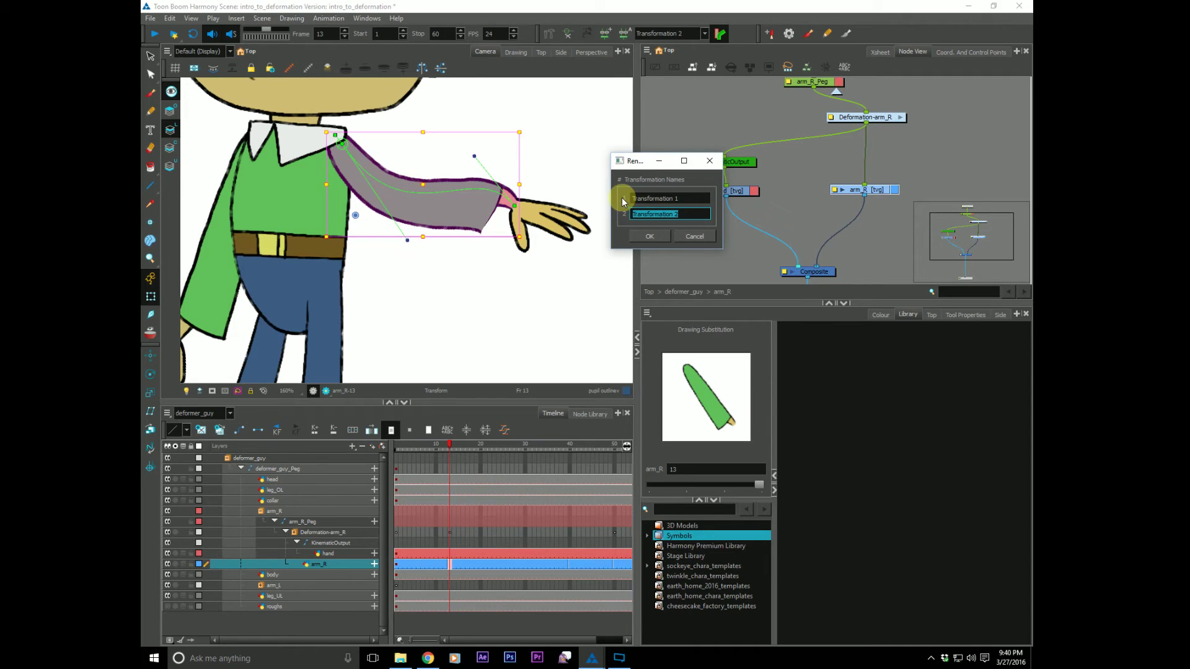
left_click(691, 199)
type("Bone")
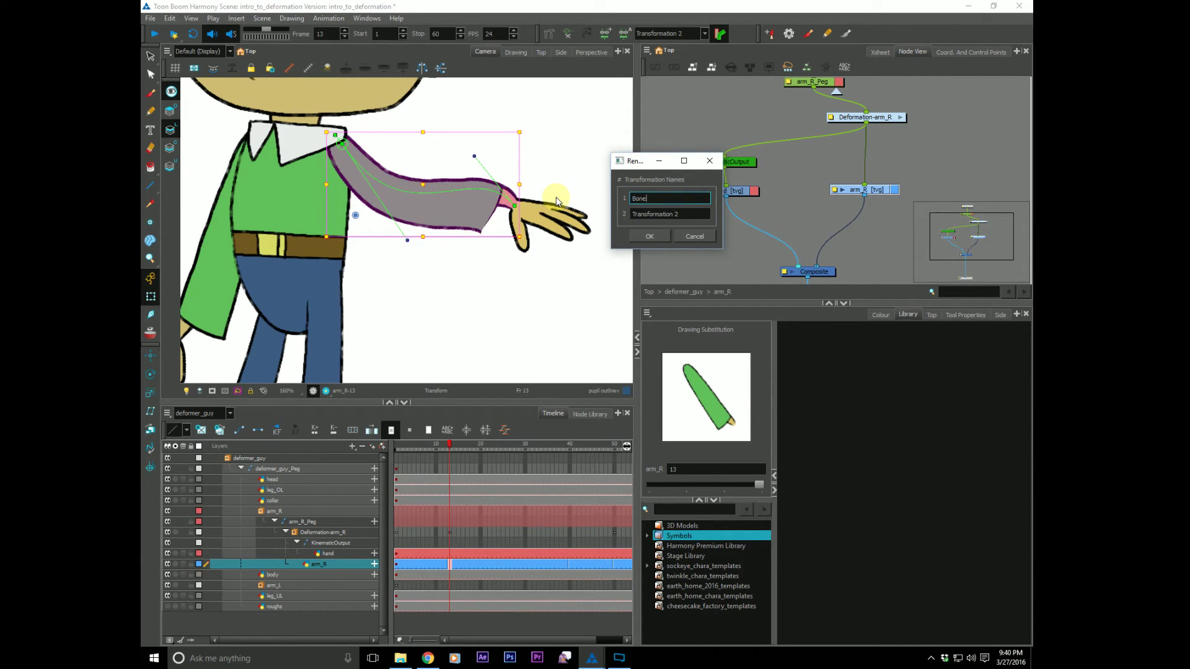
left_click(694, 214)
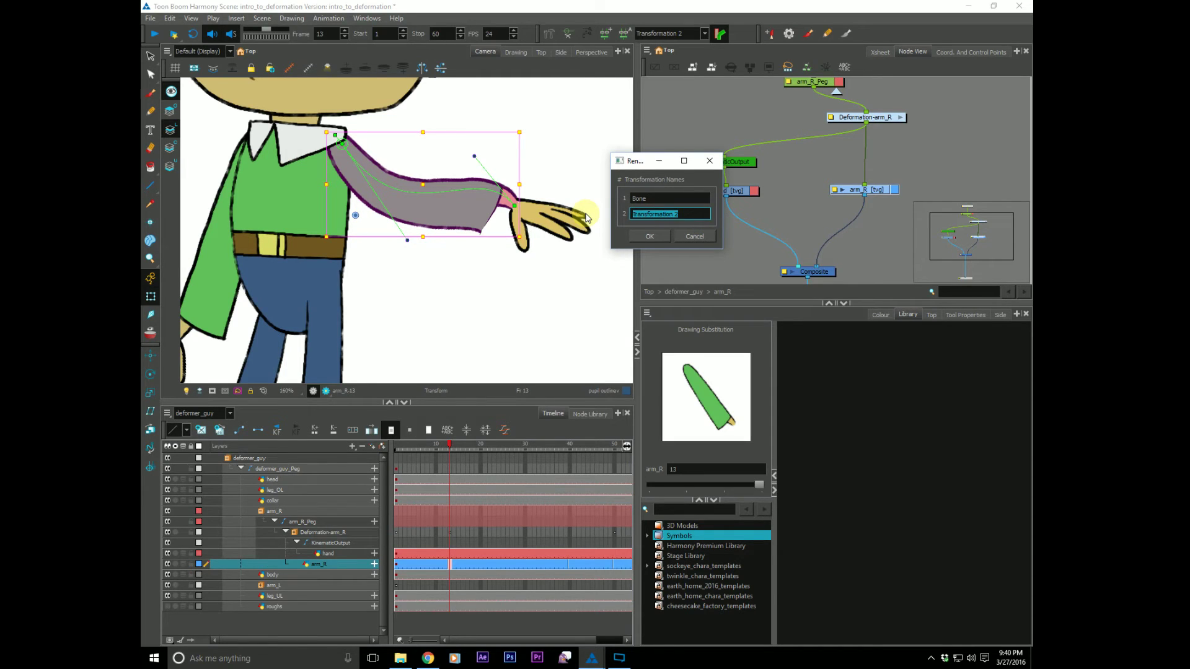
type("Cruve")
left_click(648, 236)
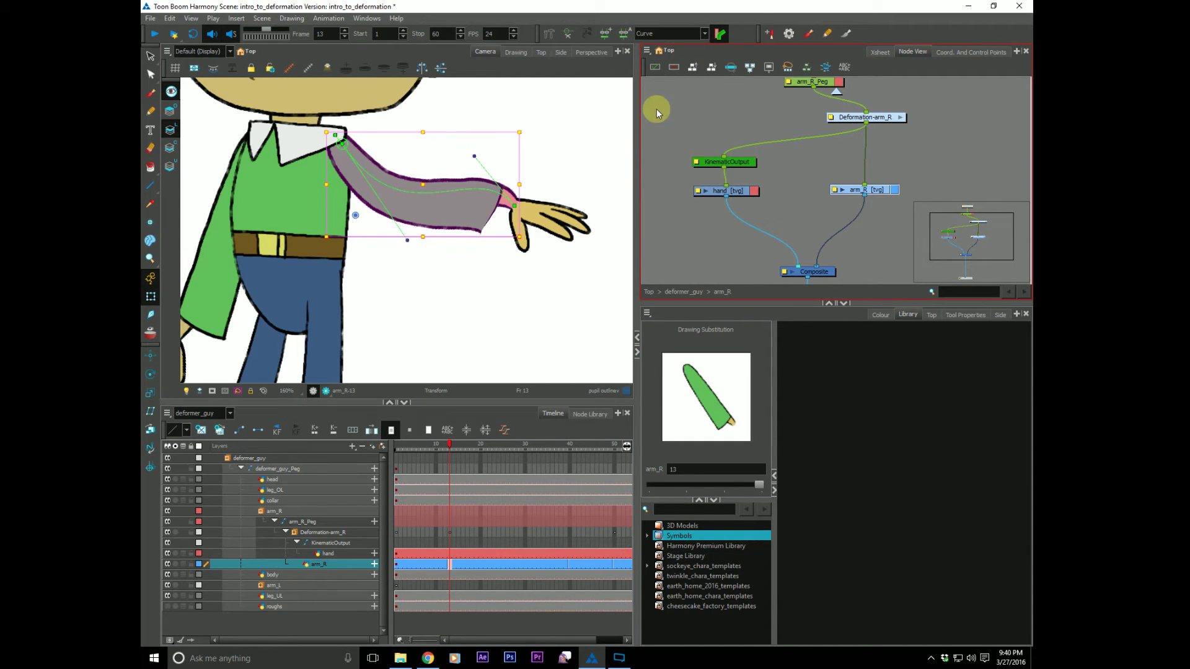
Examine the arm_R exposures from frame 40 to frame 50 in the timeline.
left_click_drag(457, 445, 532, 451)
left_click_drag(544, 639, 573, 638)
left_click(570, 564)
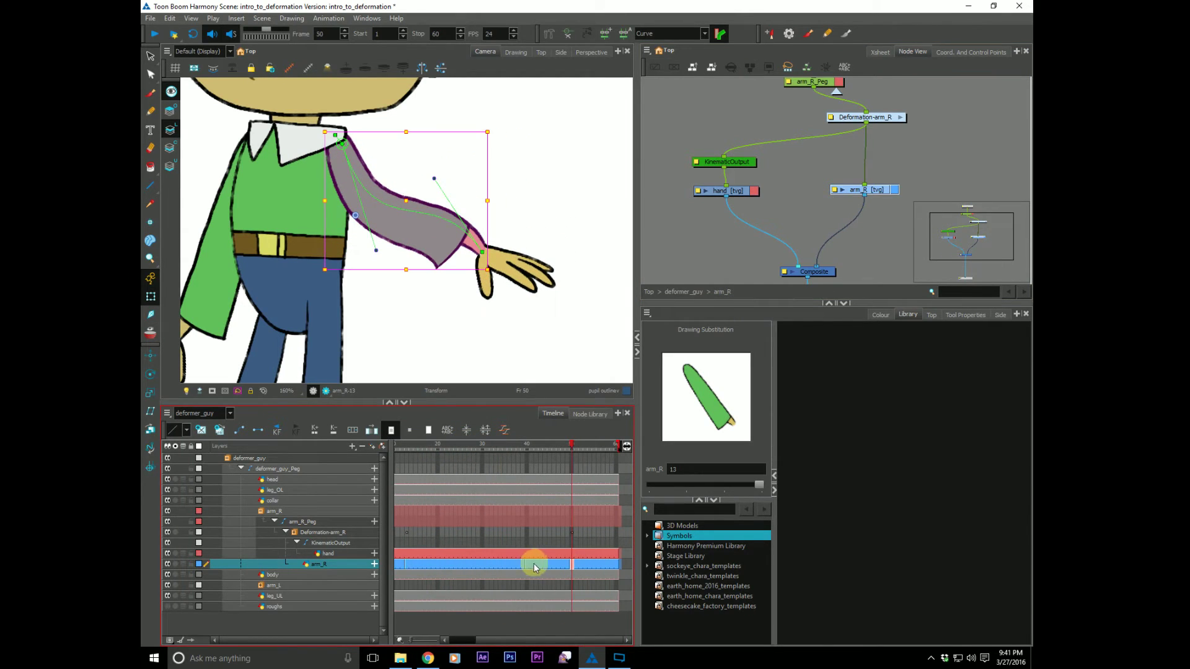
left_click_drag(527, 564, 569, 564)
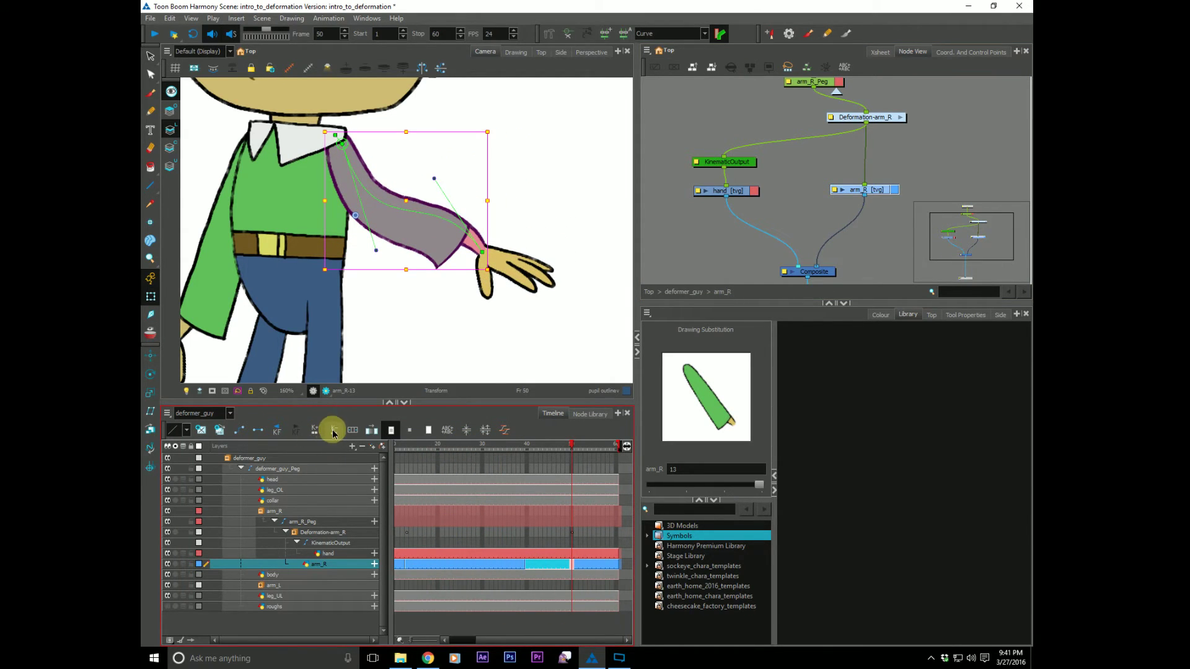
Duplicate the arm_R drawing at frame 30.
left_click_drag(444, 445, 482, 446)
left_click(484, 564)
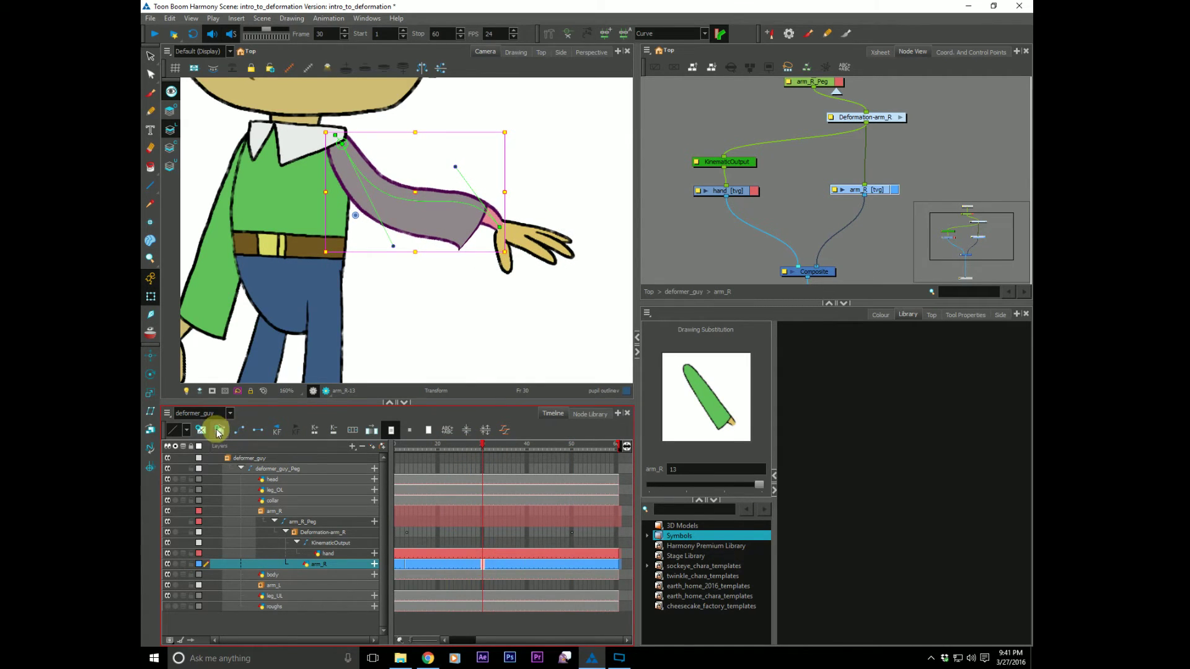
left_click(218, 431)
left_click(483, 564)
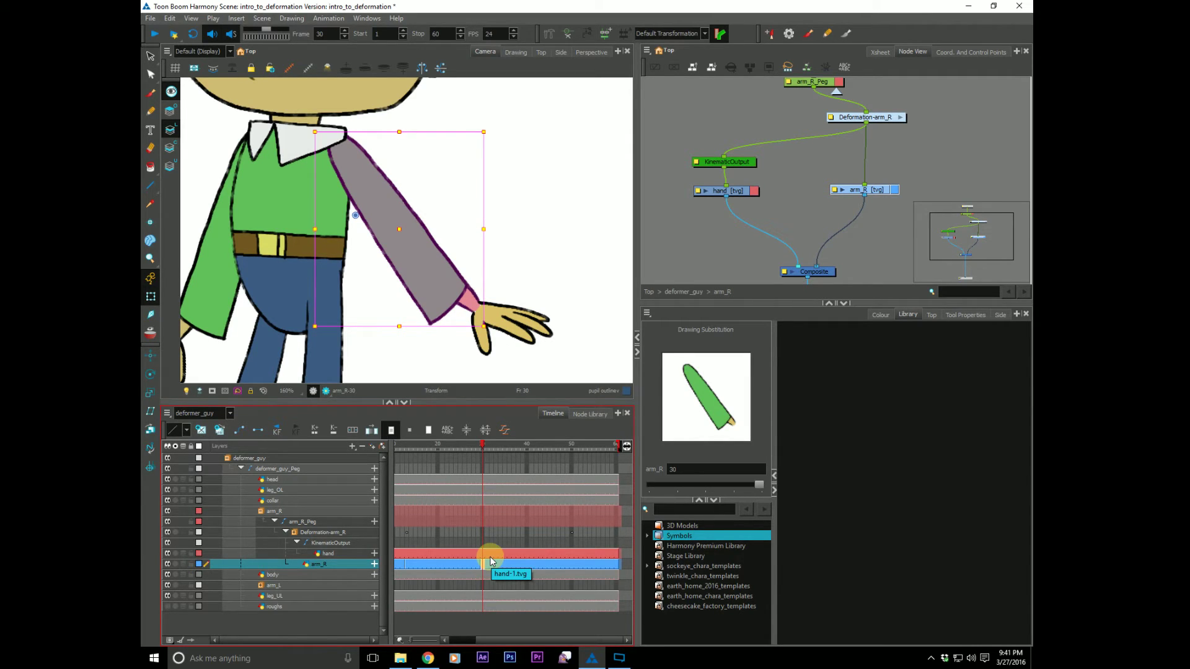
left_click(674, 254)
left_click(537, 229)
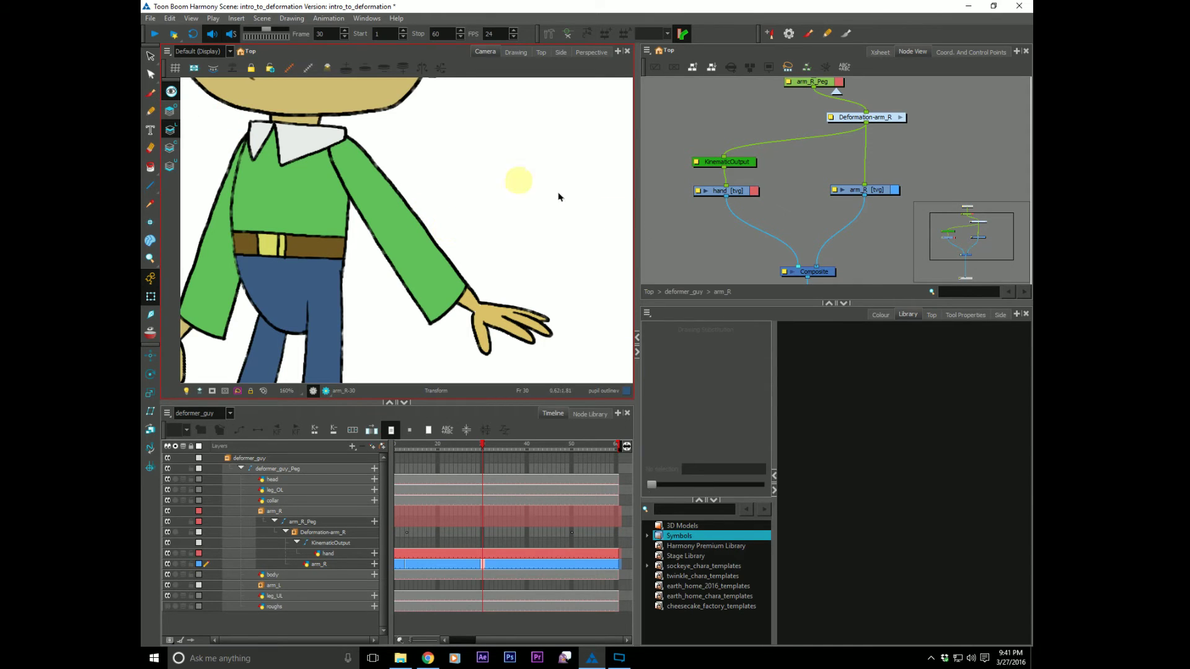
Fill the sleeve of the duplicated arm drawing with the pupil outline colour and select its exposure at frame 30.
left_click(879, 314)
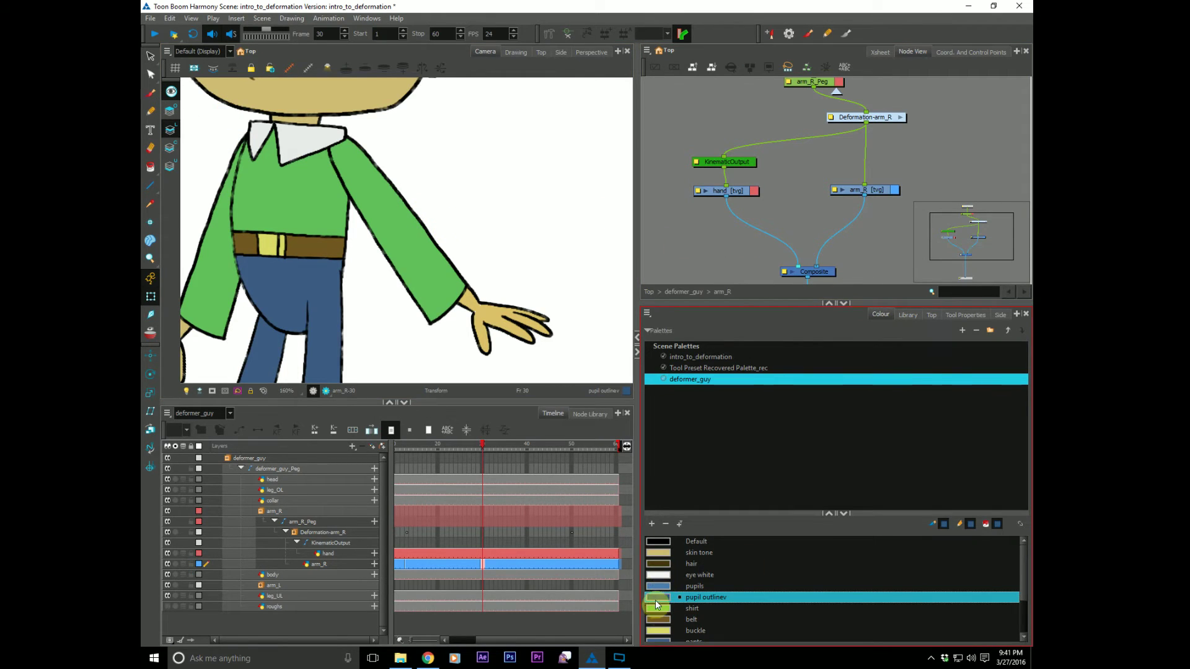
left_click(150, 167)
left_click(372, 234)
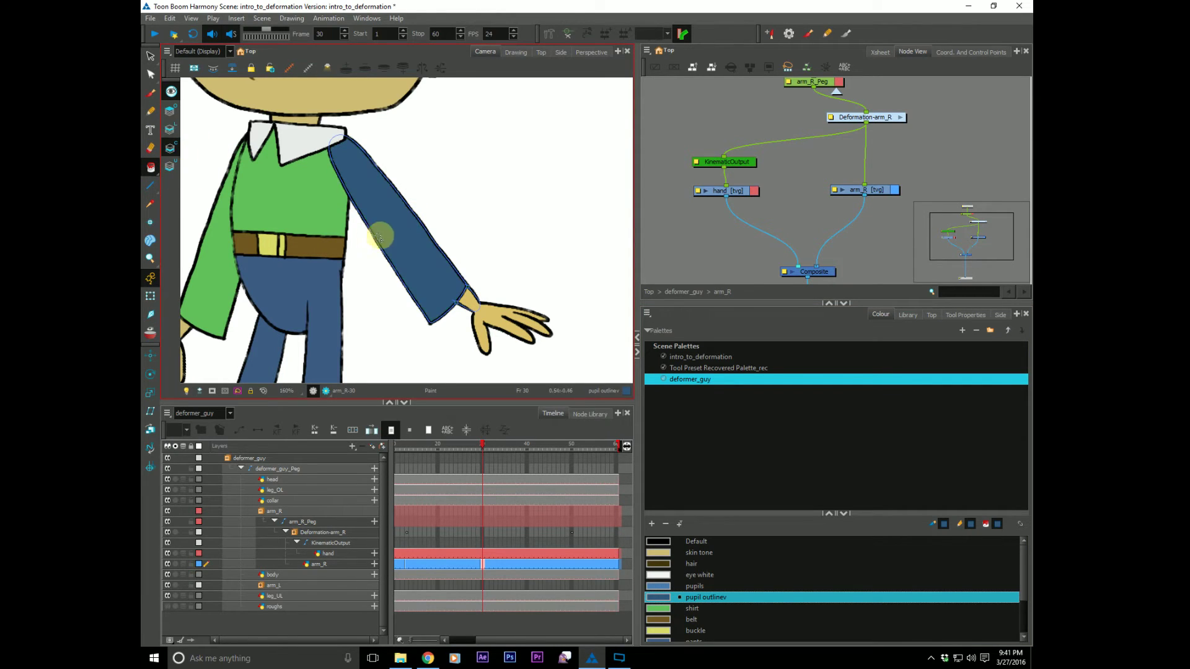
left_click(484, 564)
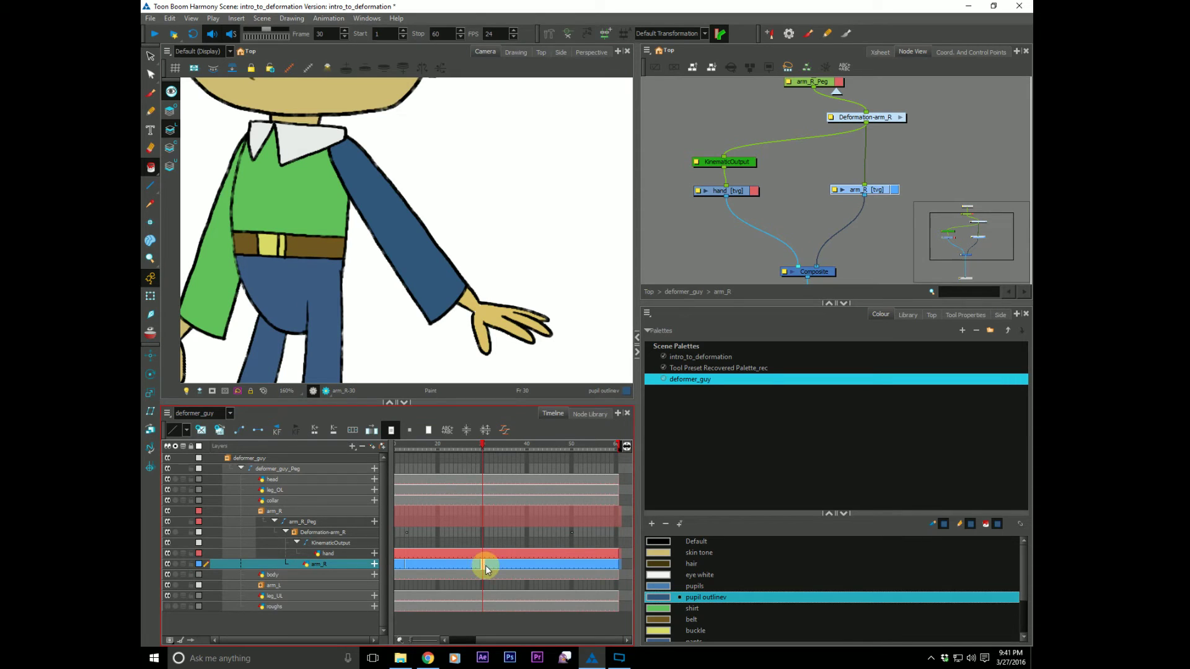
Compare the arm_R drawings at frames 1 and 30 and assign the Bone transformation to the frame 30 drawing.
left_click_drag(544, 638, 465, 633)
left_click(399, 565)
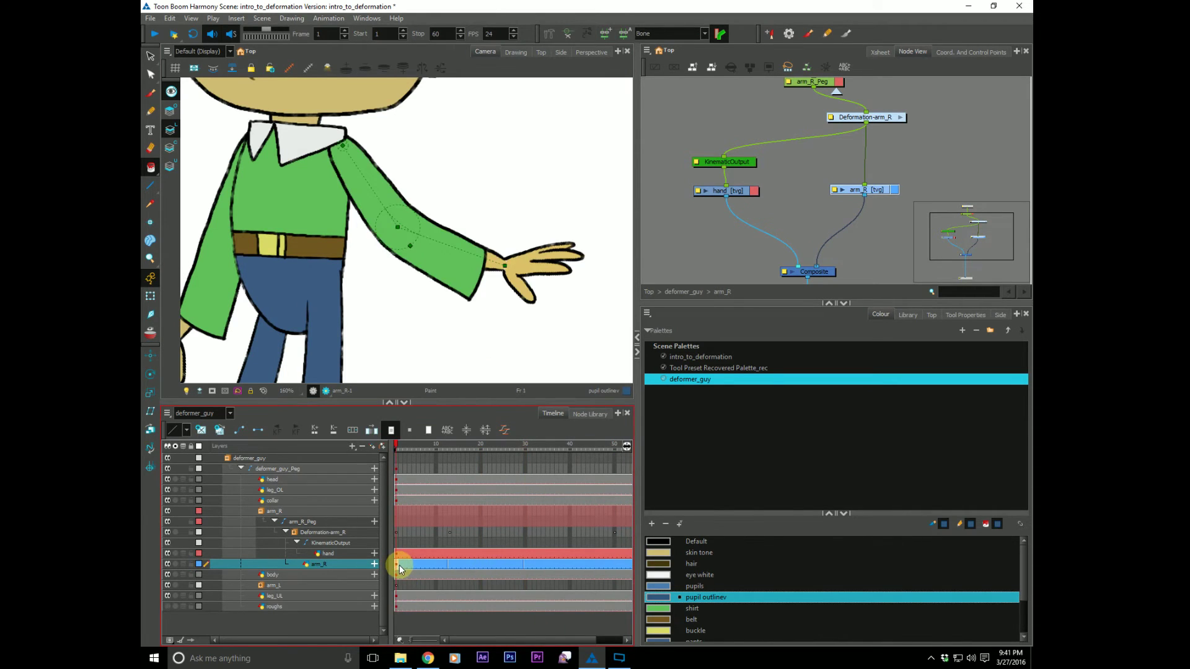
left_click_drag(568, 639, 593, 639)
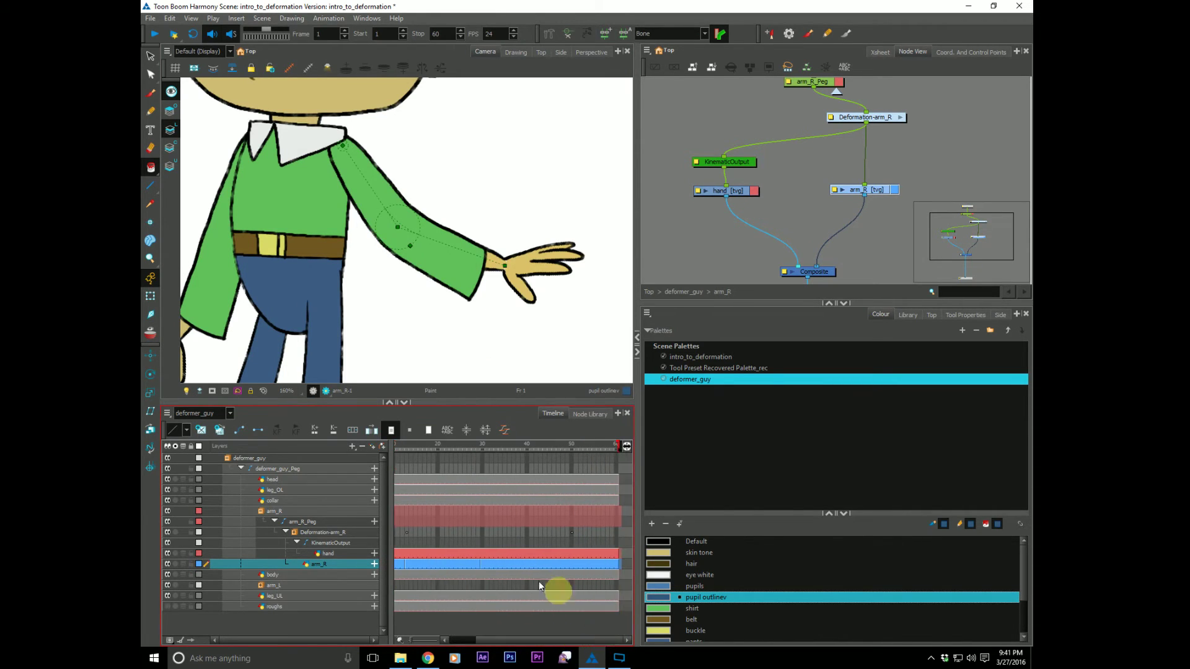
left_click(482, 564)
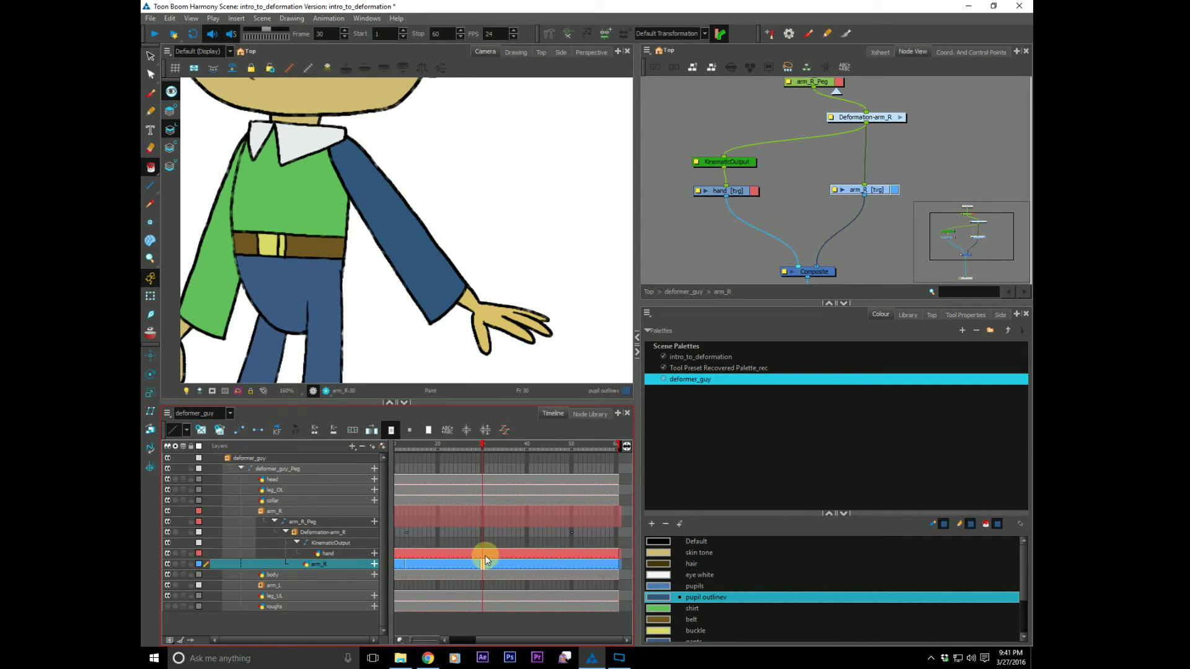
left_click(403, 247)
left_click(792, 230)
left_click_drag(886, 195, 888, 195)
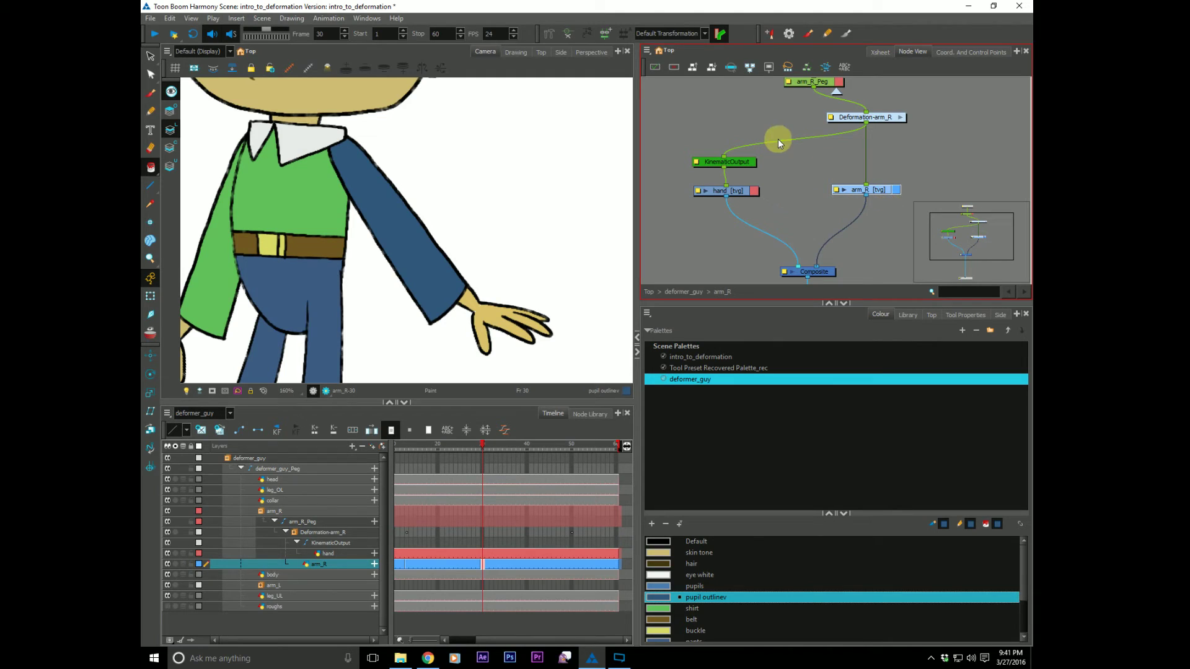
left_click(706, 35)
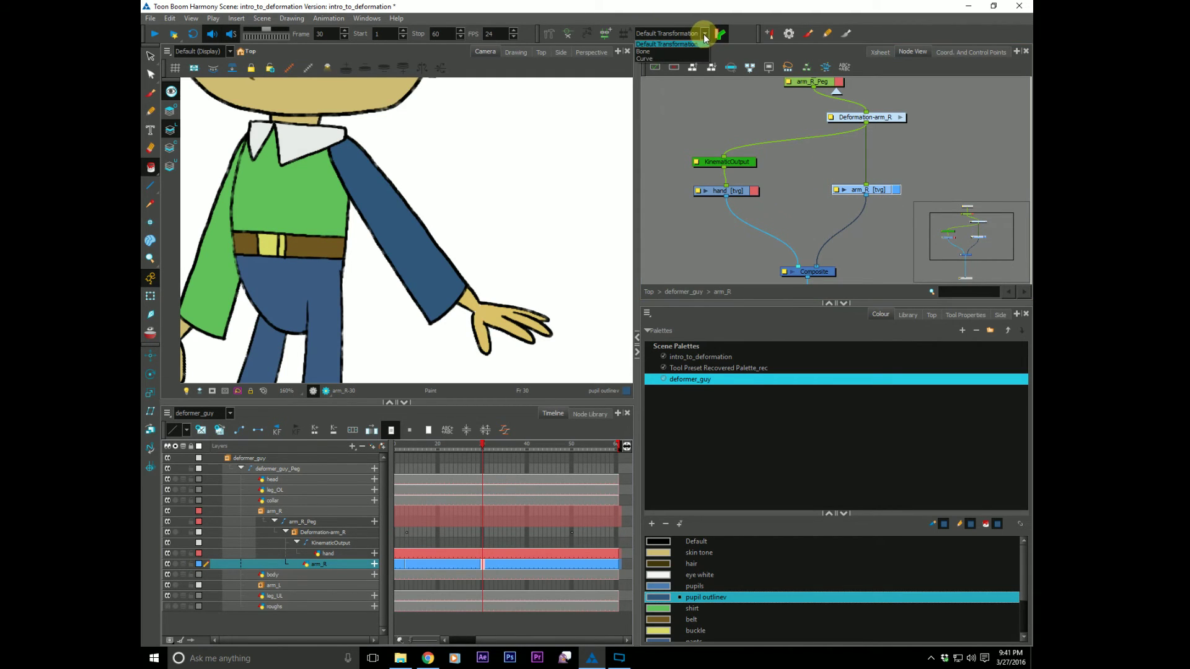
left_click(642, 52)
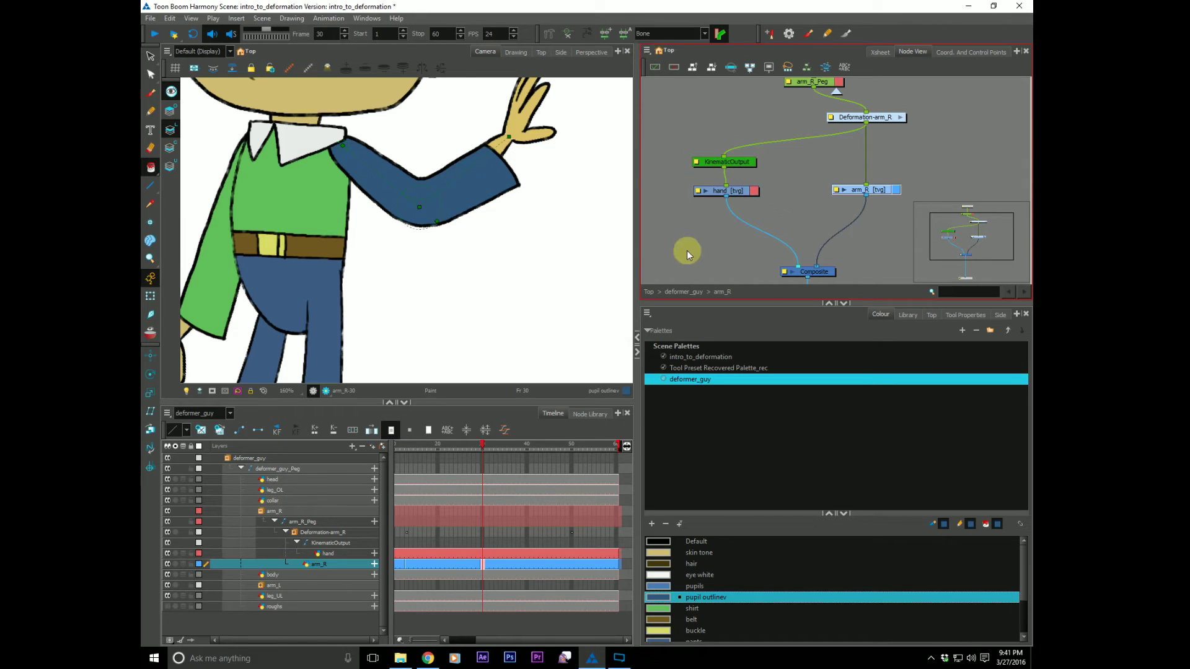
Duplicate the arm_R drawing at frame 38.
left_click(518, 564)
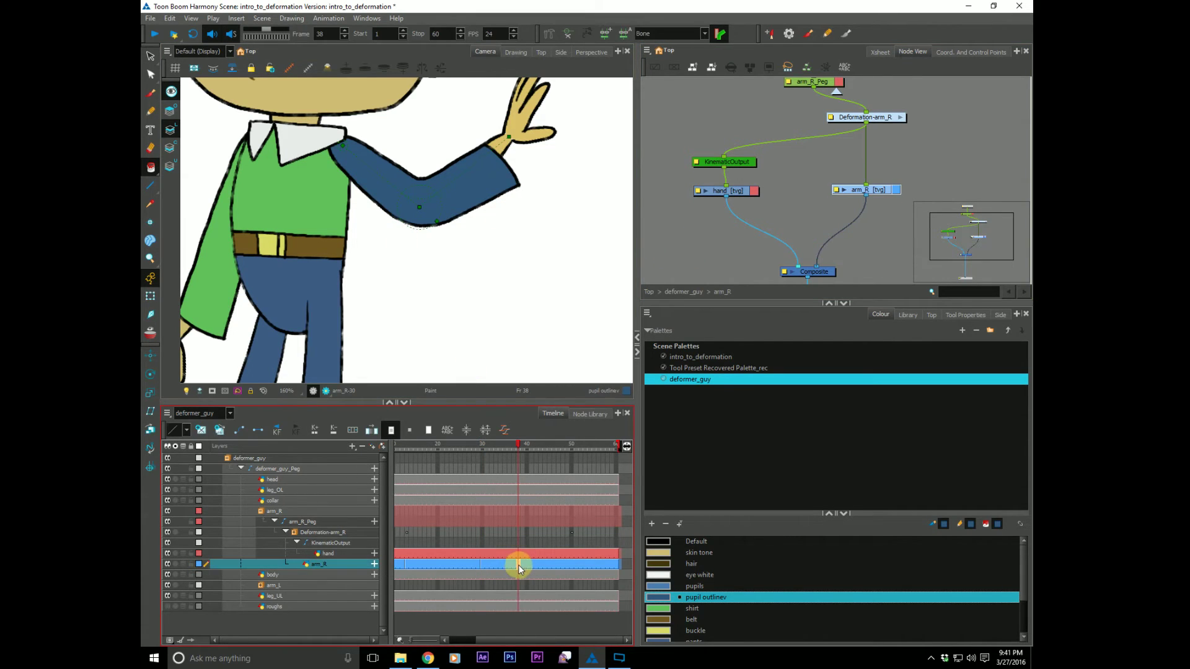
left_click(219, 432)
left_click(879, 191)
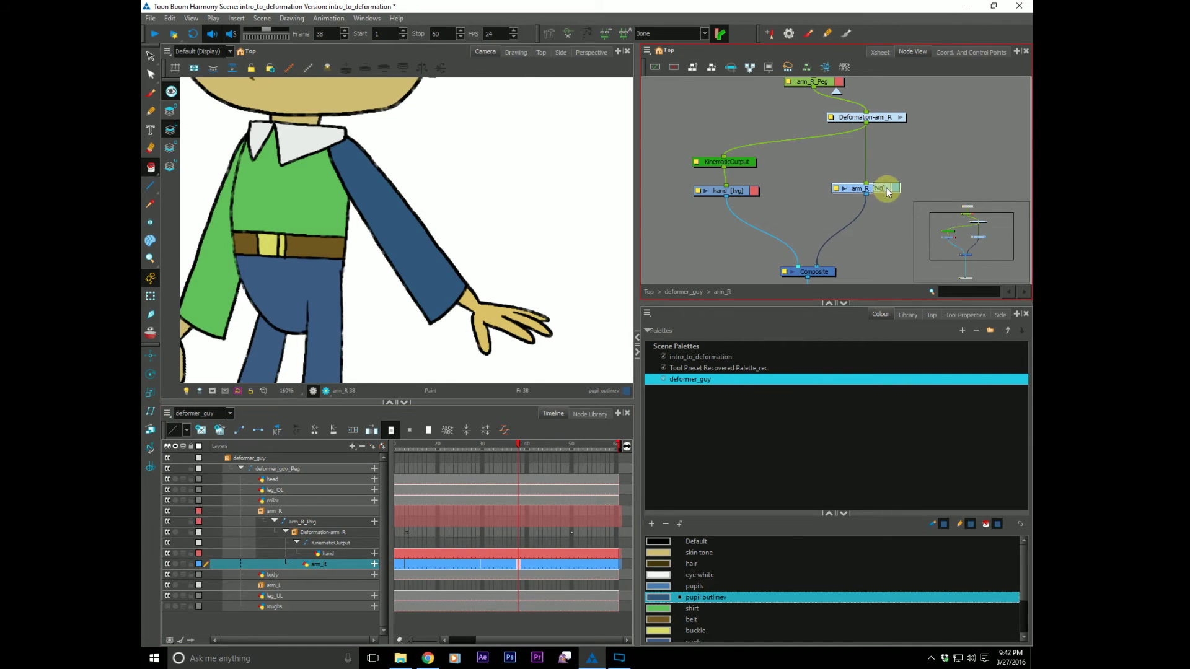
Brush three stripes in the buckle colour across the upper sleeve of the arm_R drawing at frame 38.
left_click(668, 574)
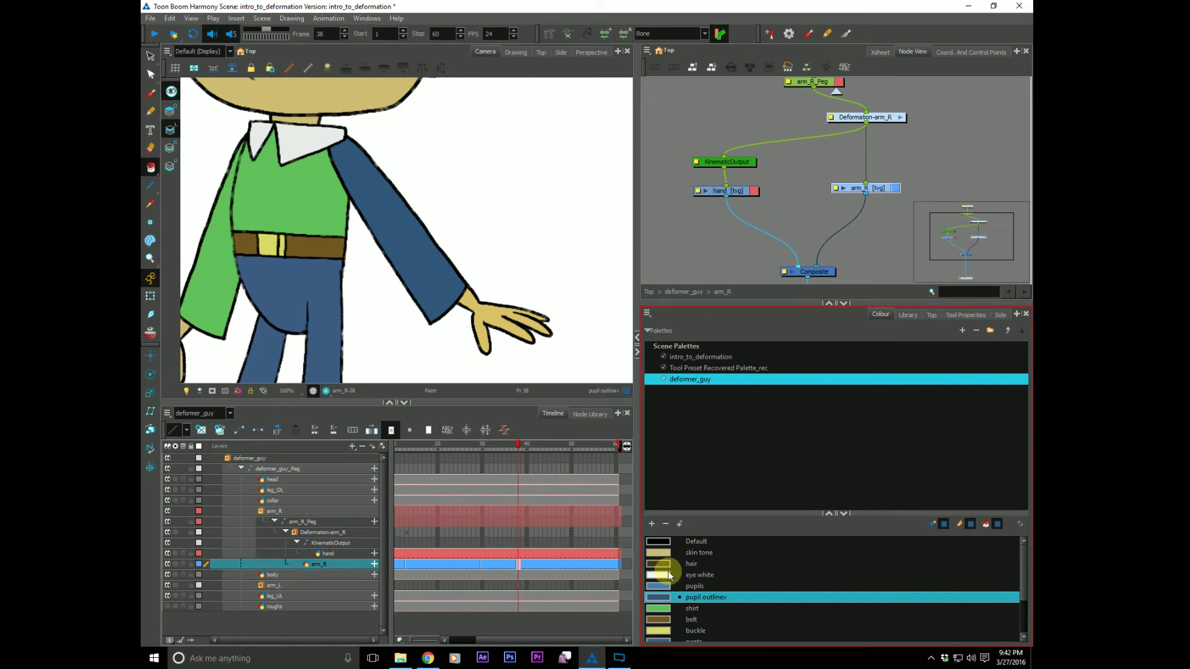
left_click(660, 629)
scroll(1022, 585, "down", 3)
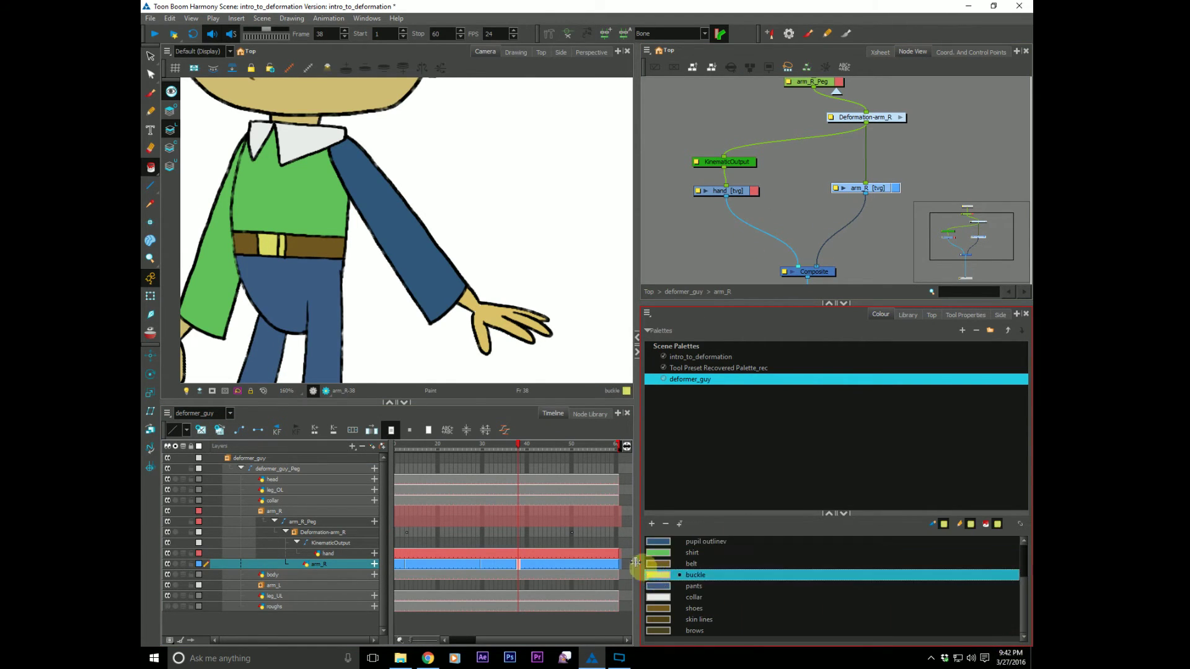
left_click(620, 552)
left_click(176, 147)
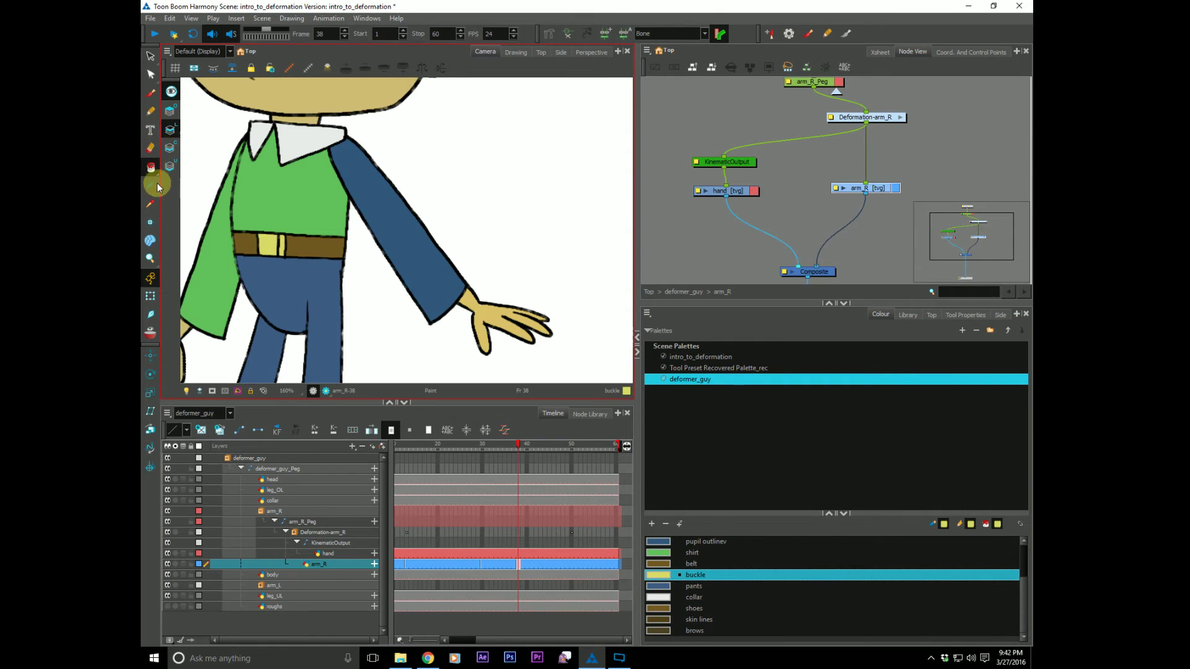
left_click(151, 93)
left_click_drag(413, 219, 380, 246)
mouse_move(385, 187)
left_mouse_down()
mouse_move(354, 192)
mouse_move(375, 176)
left_mouse_up()
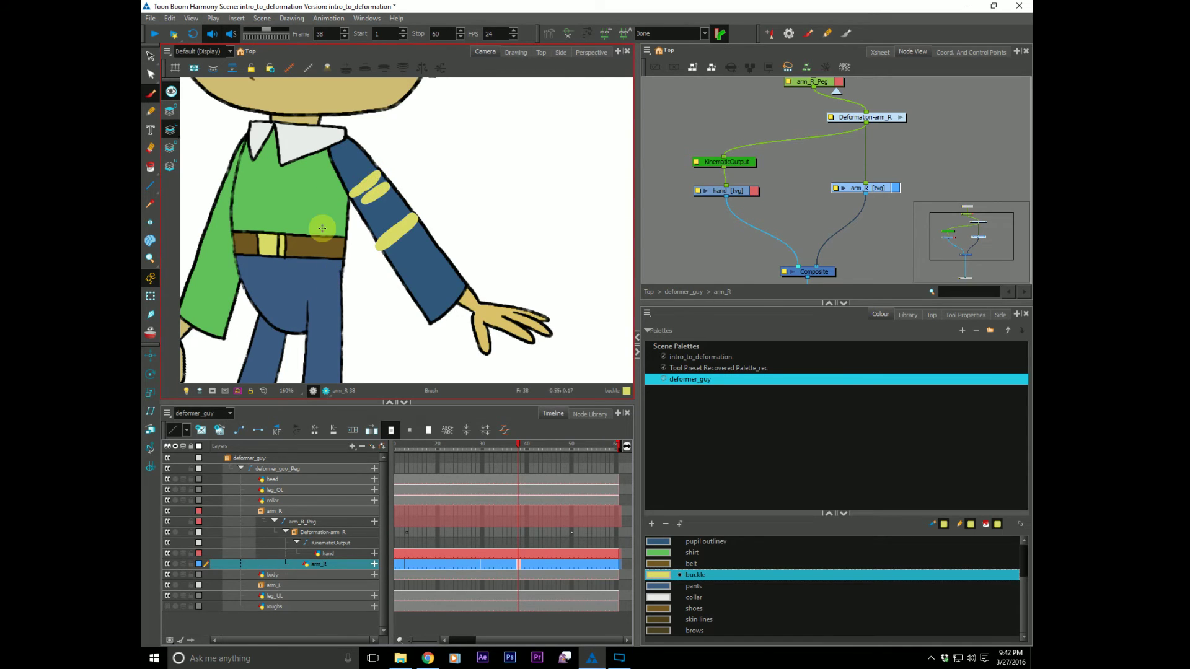
Assign the Curve transformation to the striped arm_R drawing at frame 38.
left_click(520, 564)
left_click(704, 34)
left_click(642, 59)
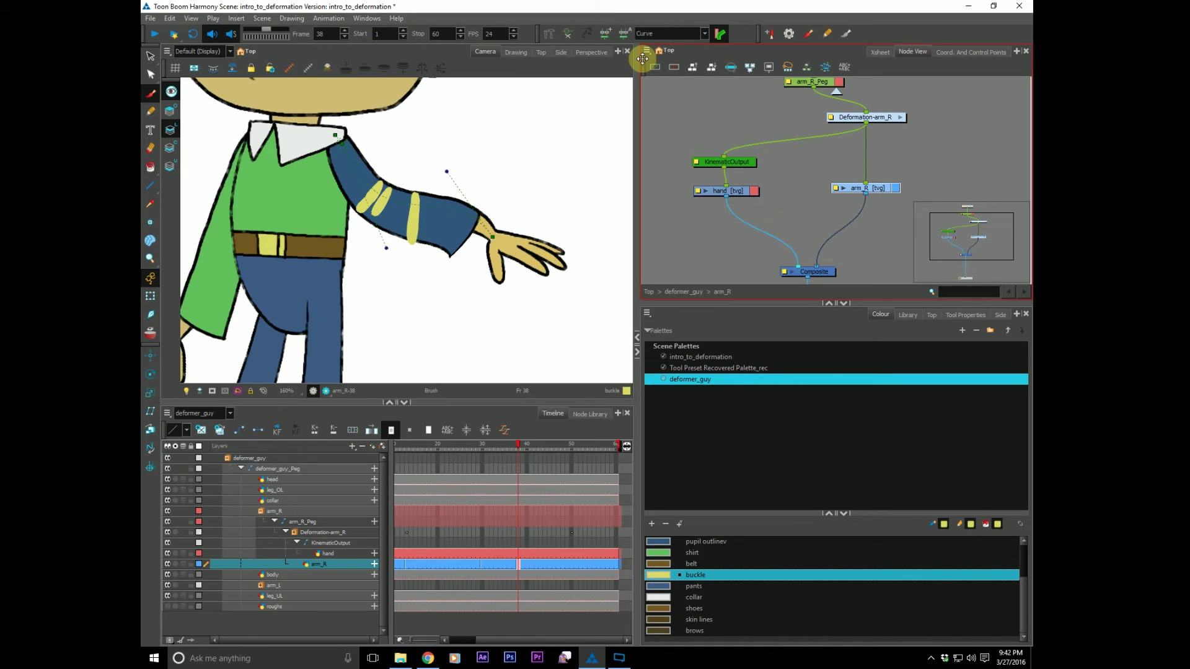
Pose the Deformation-arm_R curve at frame 38 by raising its wrist point and pulling the shoulder handle slightly outward.
left_click(519, 444)
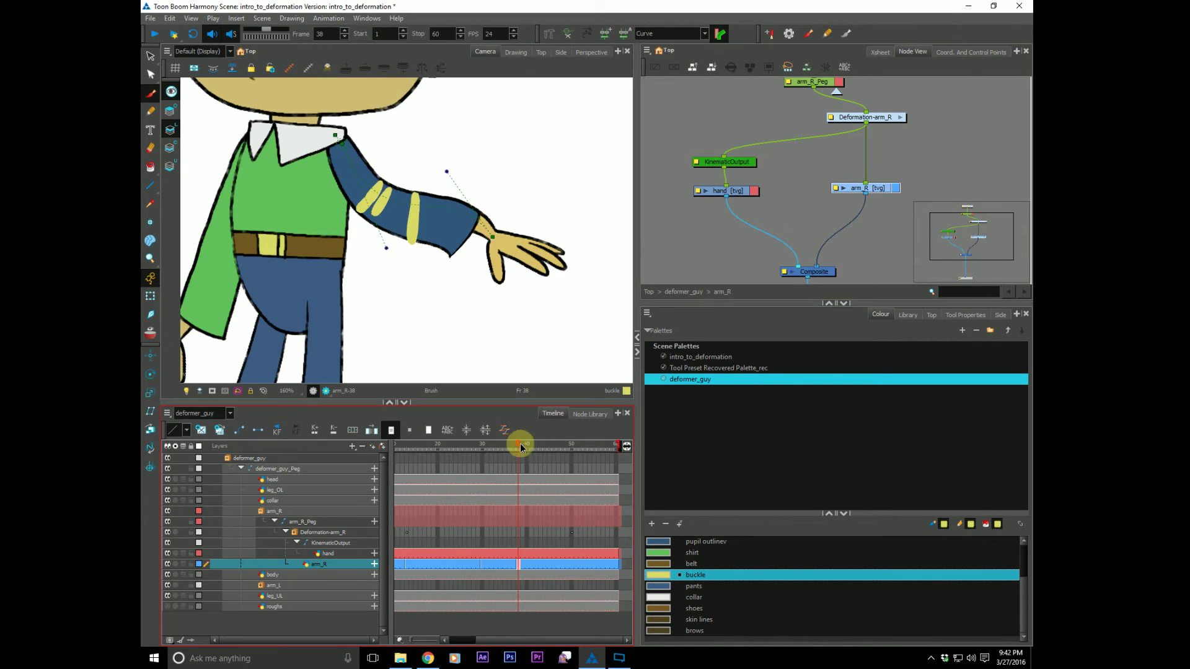
left_click(520, 533)
left_click(357, 246)
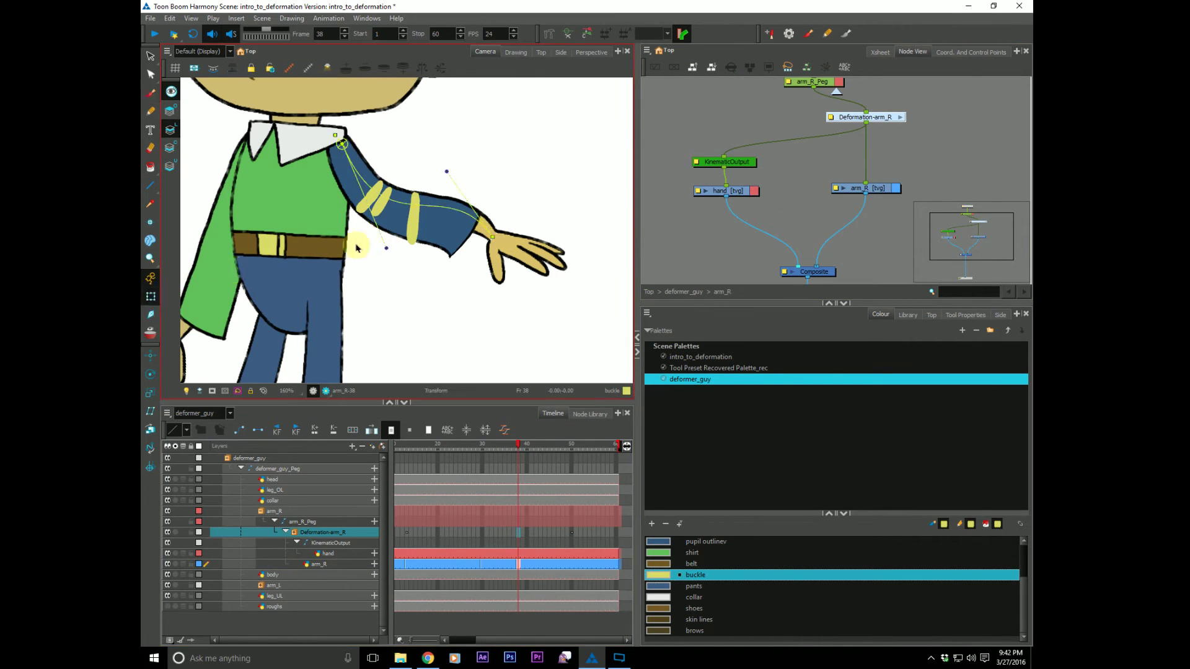
left_click_drag(492, 238, 490, 206)
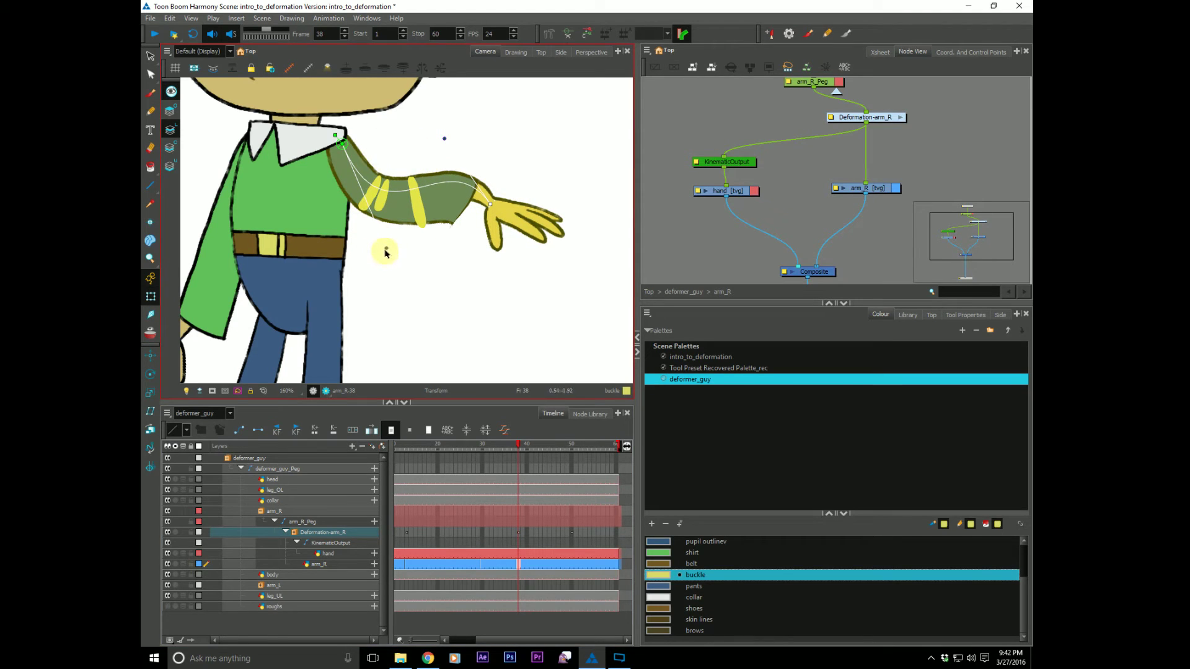
left_click_drag(385, 251, 391, 258)
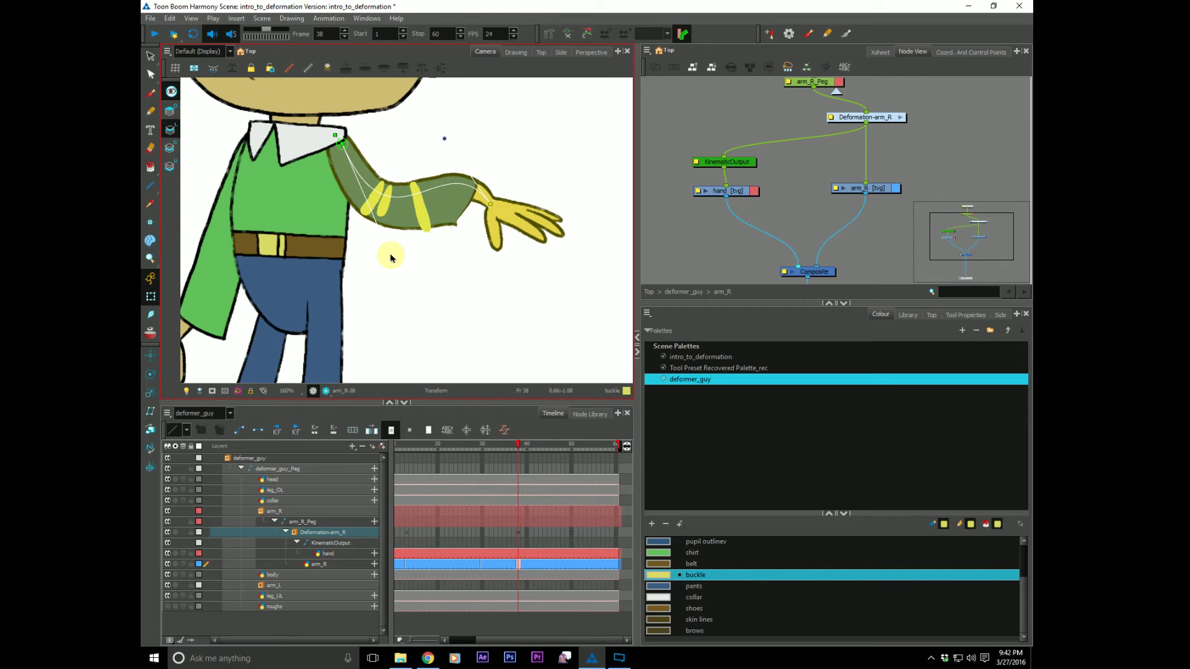
Open the Deformation-arm_R group and space its Multi-Port-In, Transformation-Switch and Multi-Port-Out nodes further apart.
left_click(894, 146)
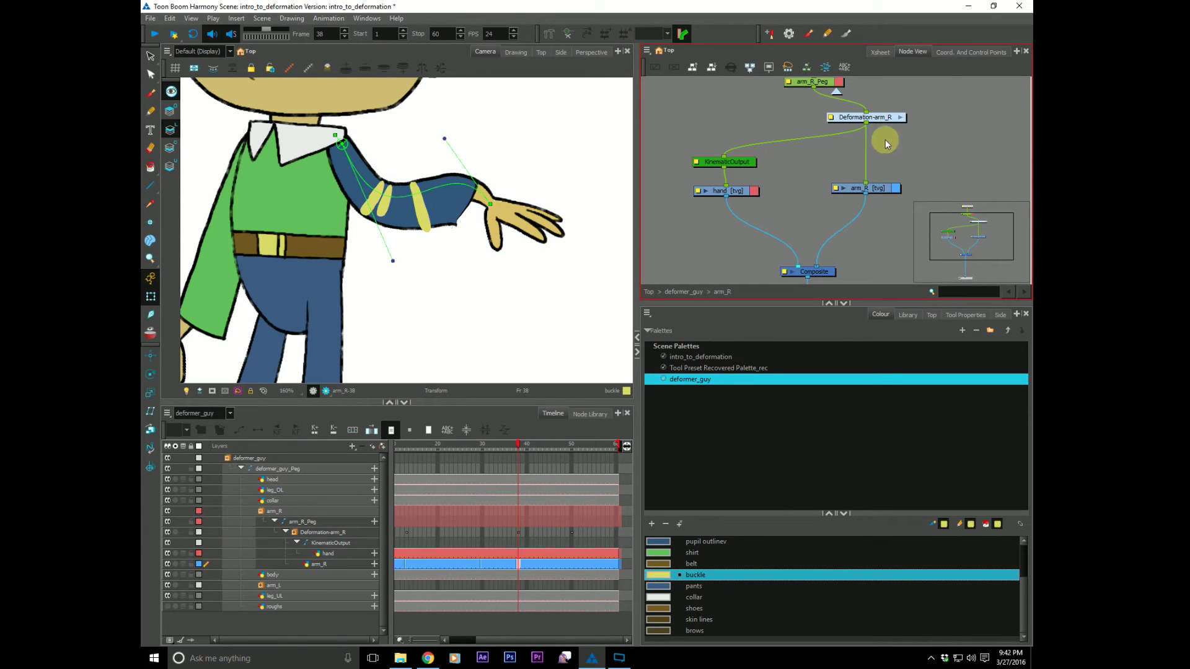
left_click(883, 122)
left_click_drag(883, 120, 890, 127)
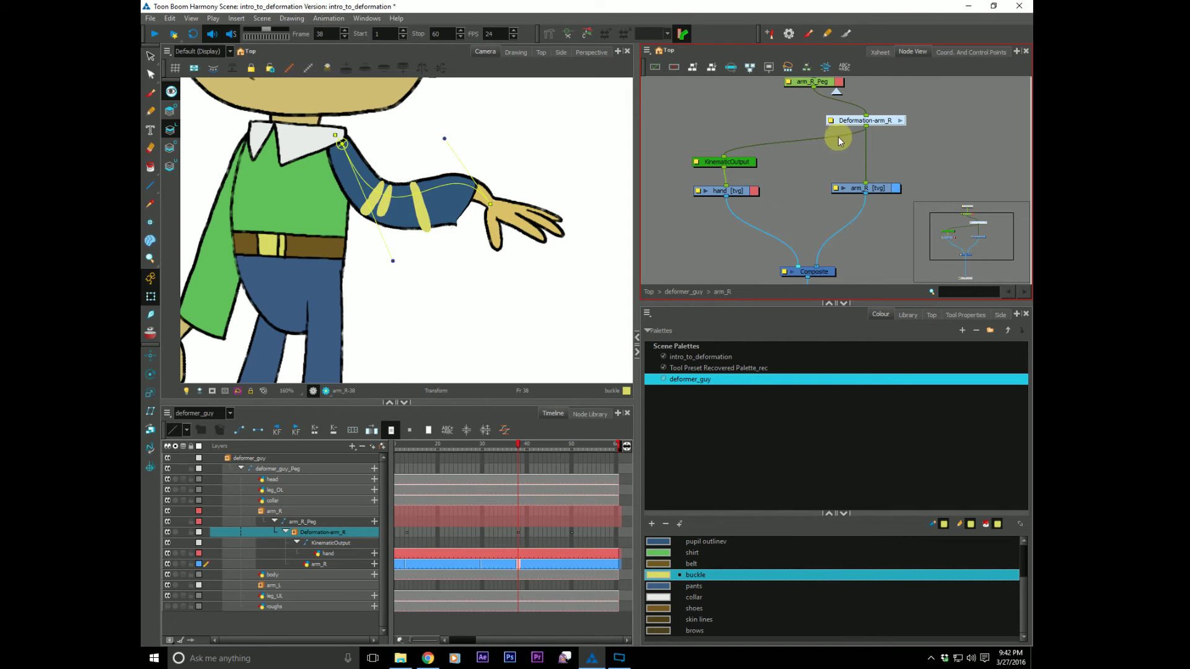
left_click(900, 121)
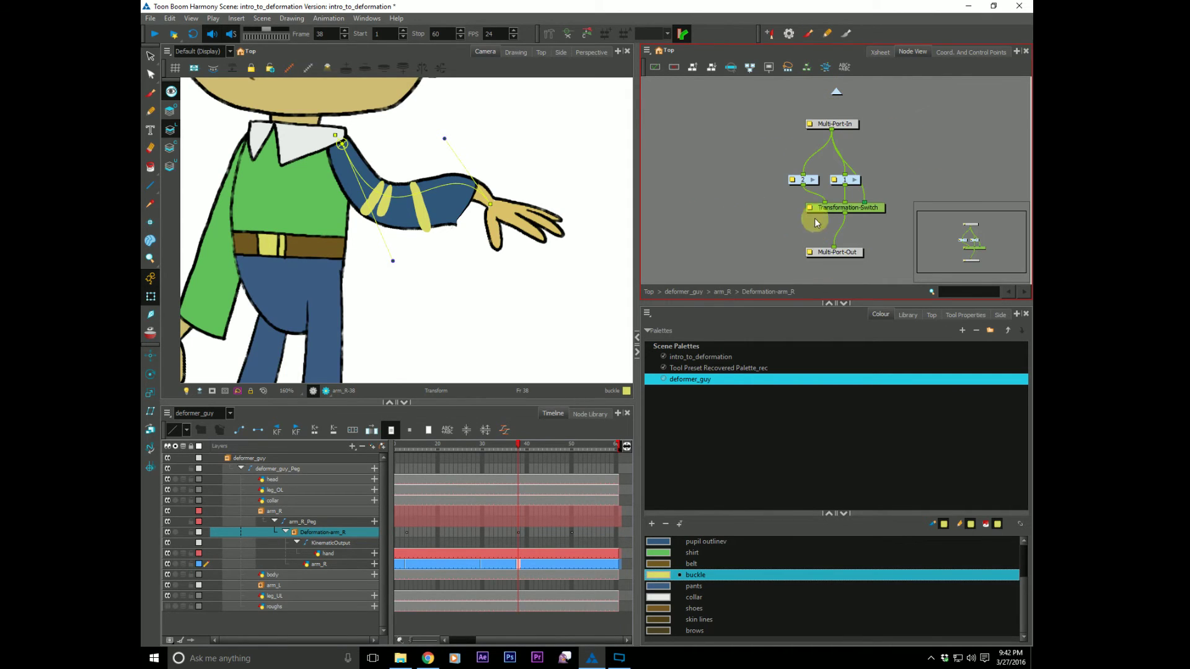
left_click_drag(856, 124, 869, 96)
left_click(866, 214)
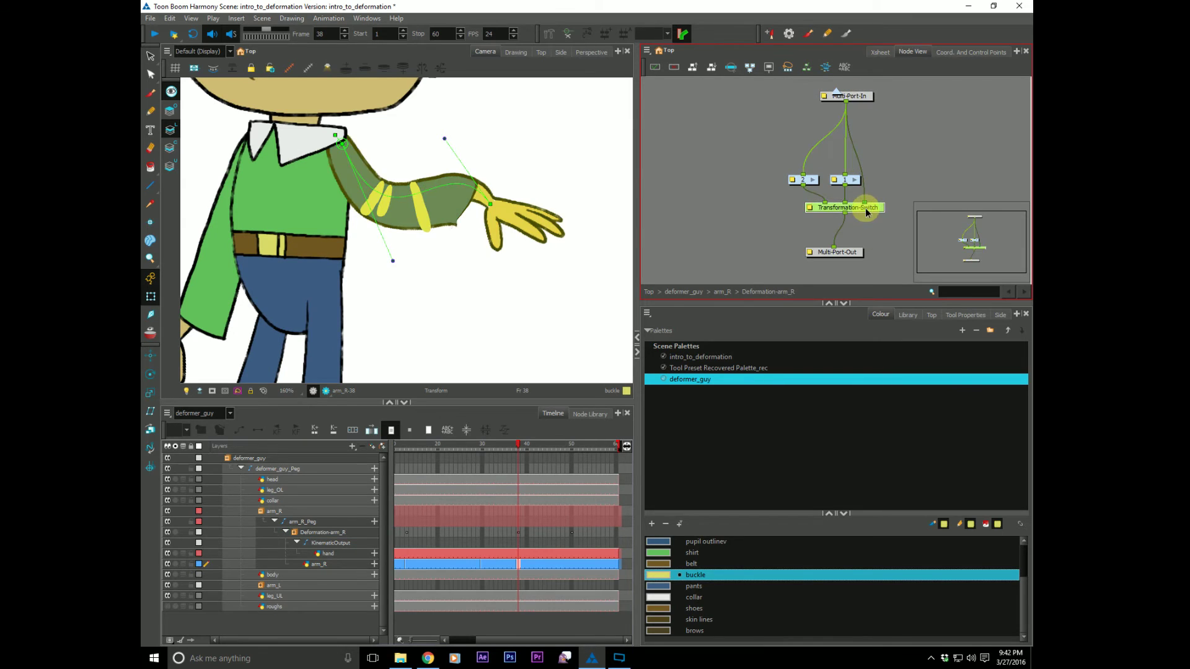
left_click_drag(866, 214, 854, 261)
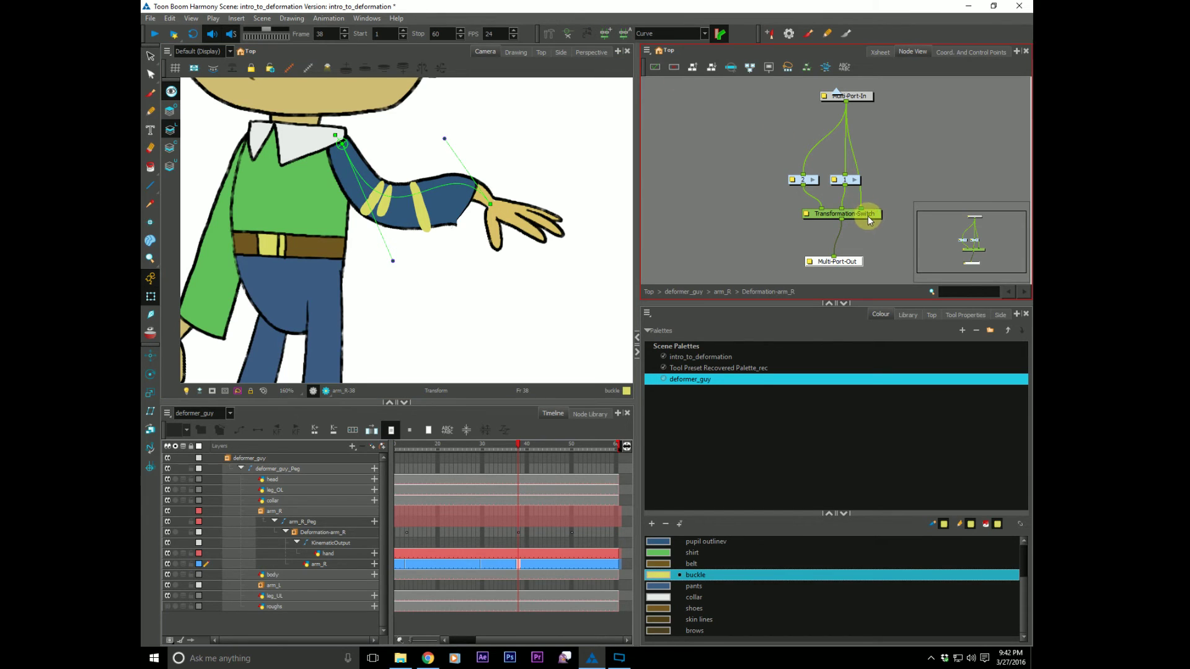
left_click_drag(868, 217, 865, 219)
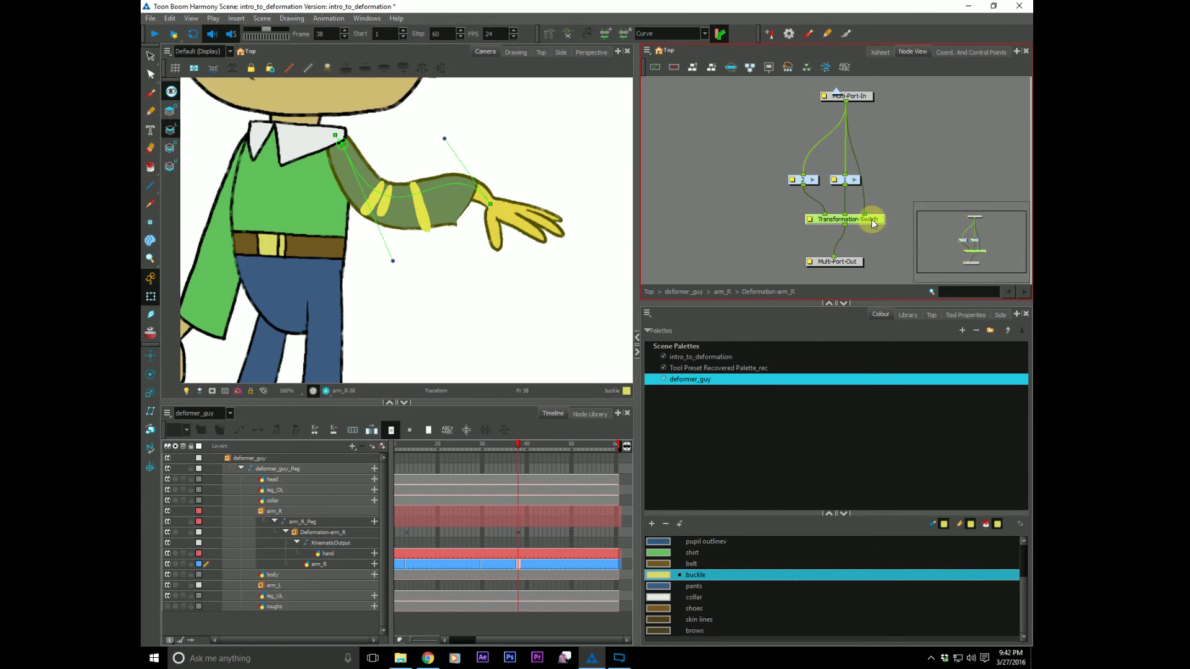
Examine the Bone and Curve drawing lists in the Transformation-Switch properties against the arm_R drawing's name at frame 38.
left_click(871, 220)
double_click(810, 218)
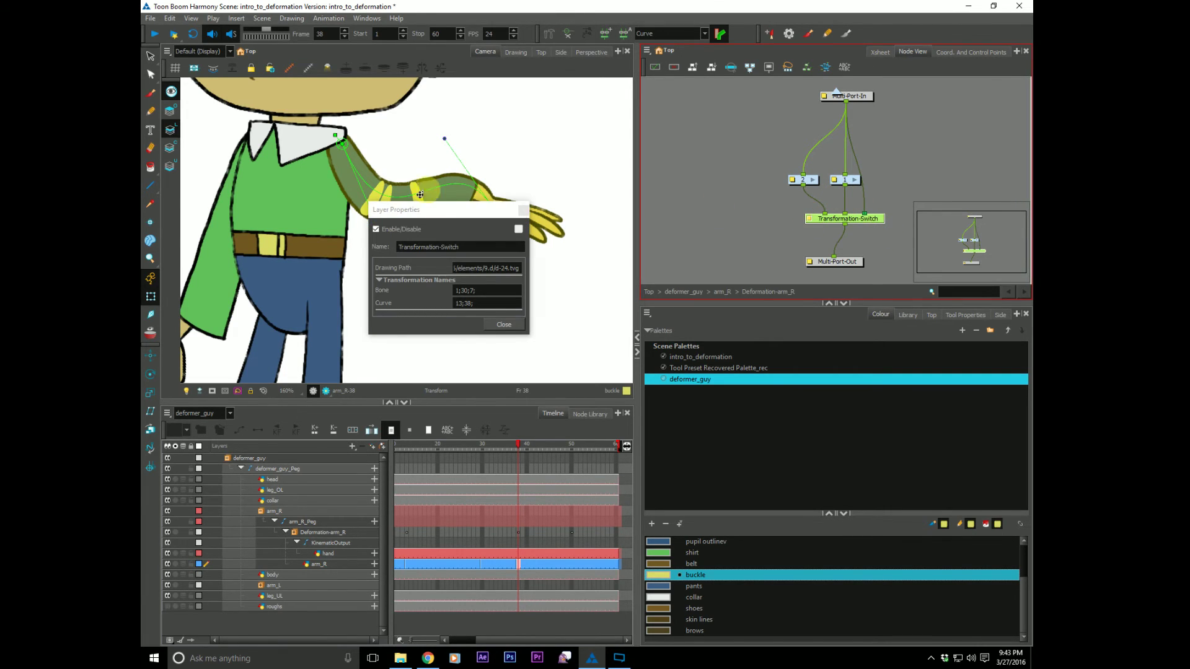
left_click_drag(414, 209, 699, 152)
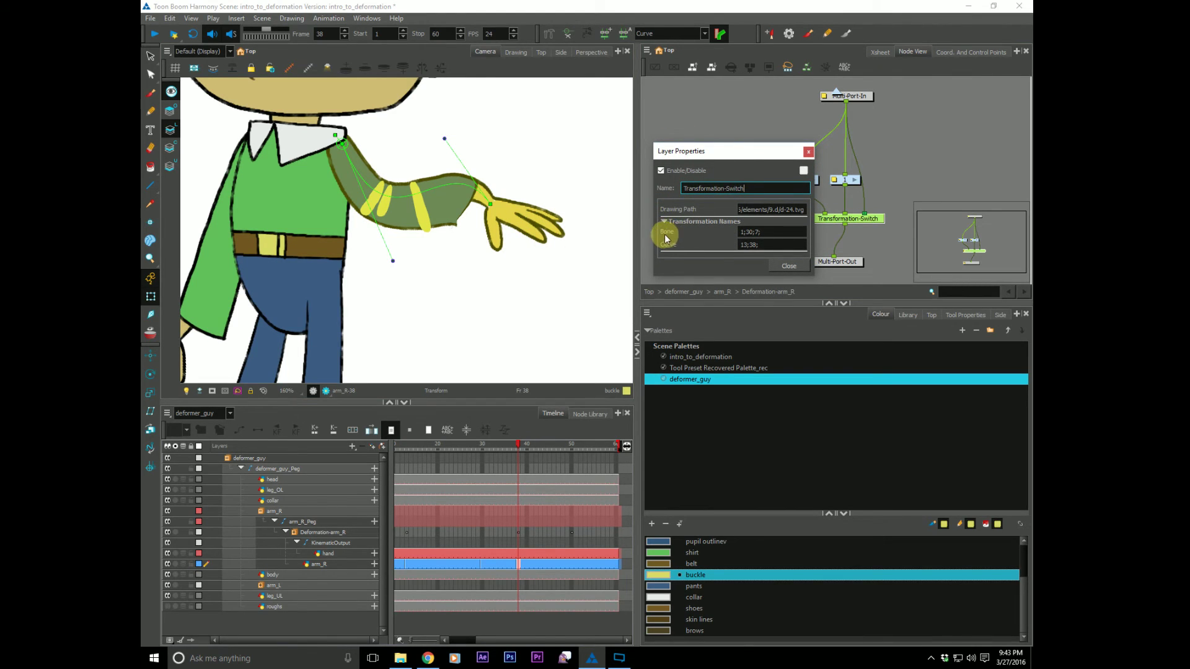
left_click(766, 232)
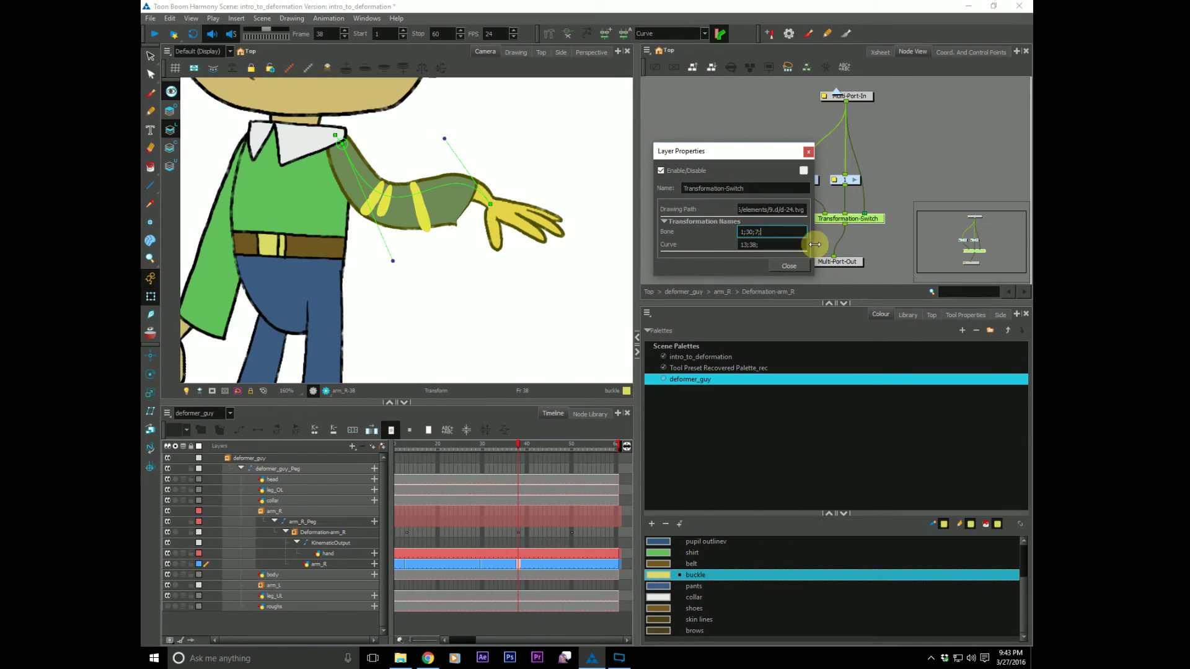
left_click(909, 315)
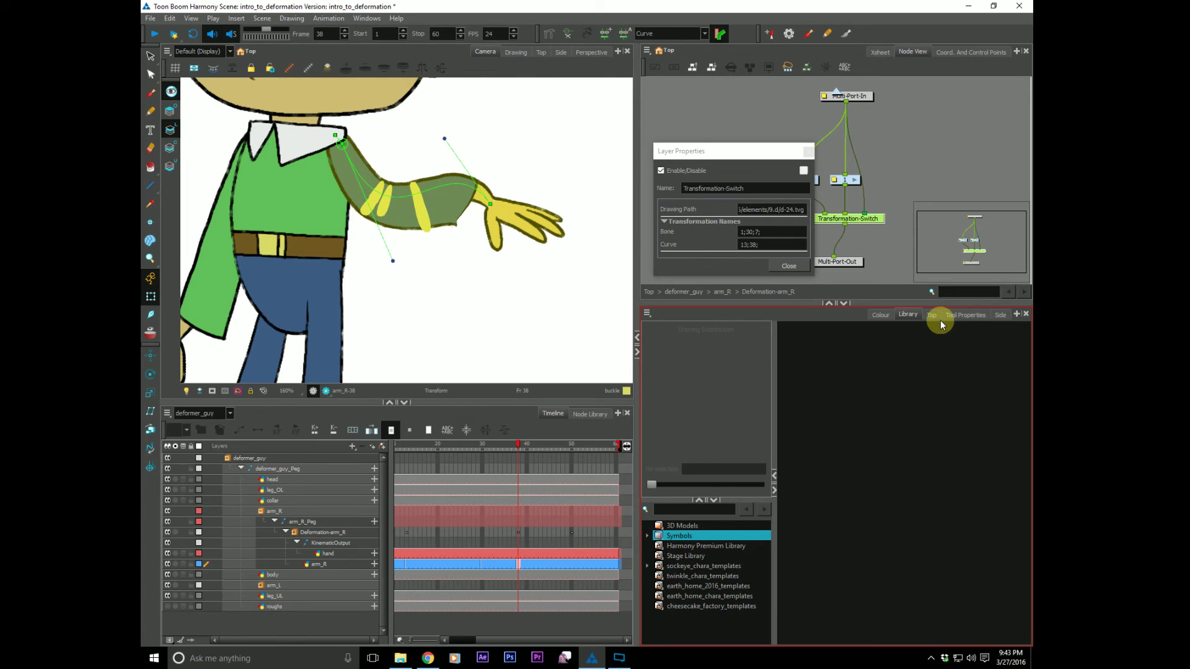
left_click(518, 565)
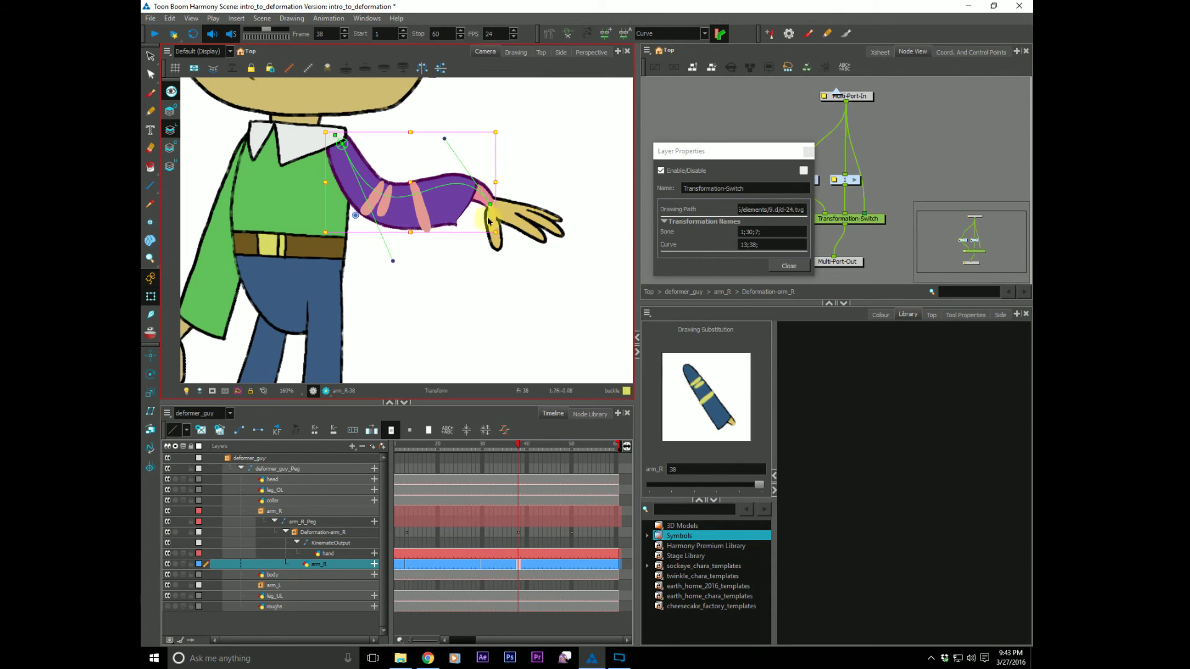
left_click(751, 244)
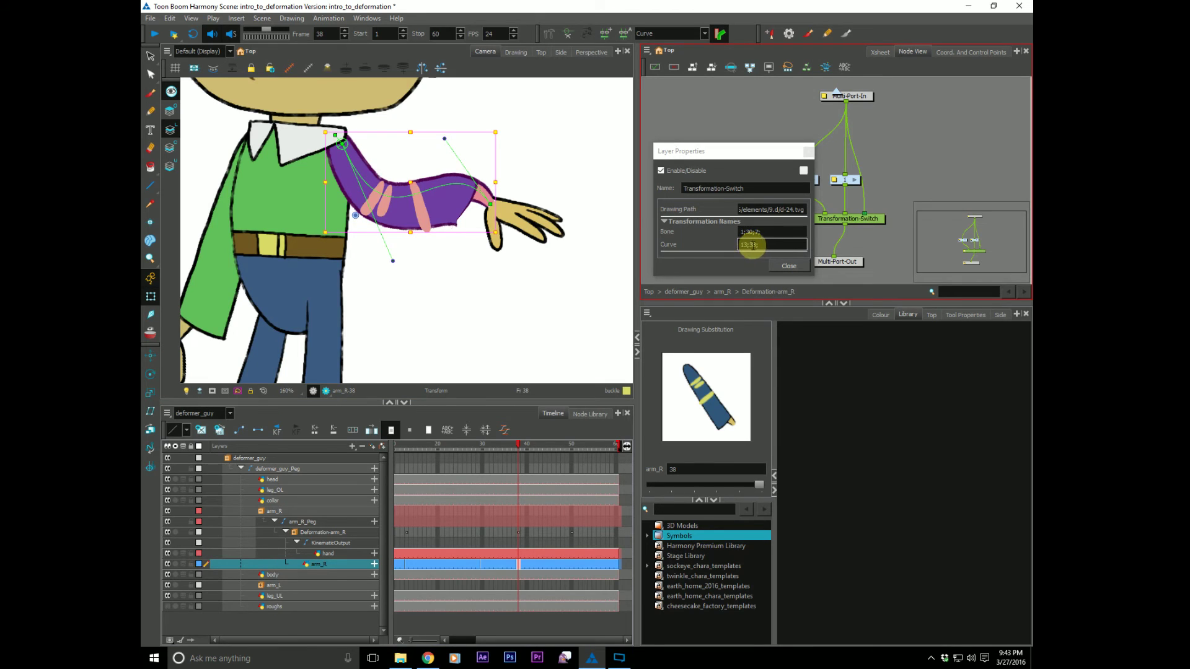
Duplicate the arm_R drawing at frame 45 and deselect it.
left_click(549, 565)
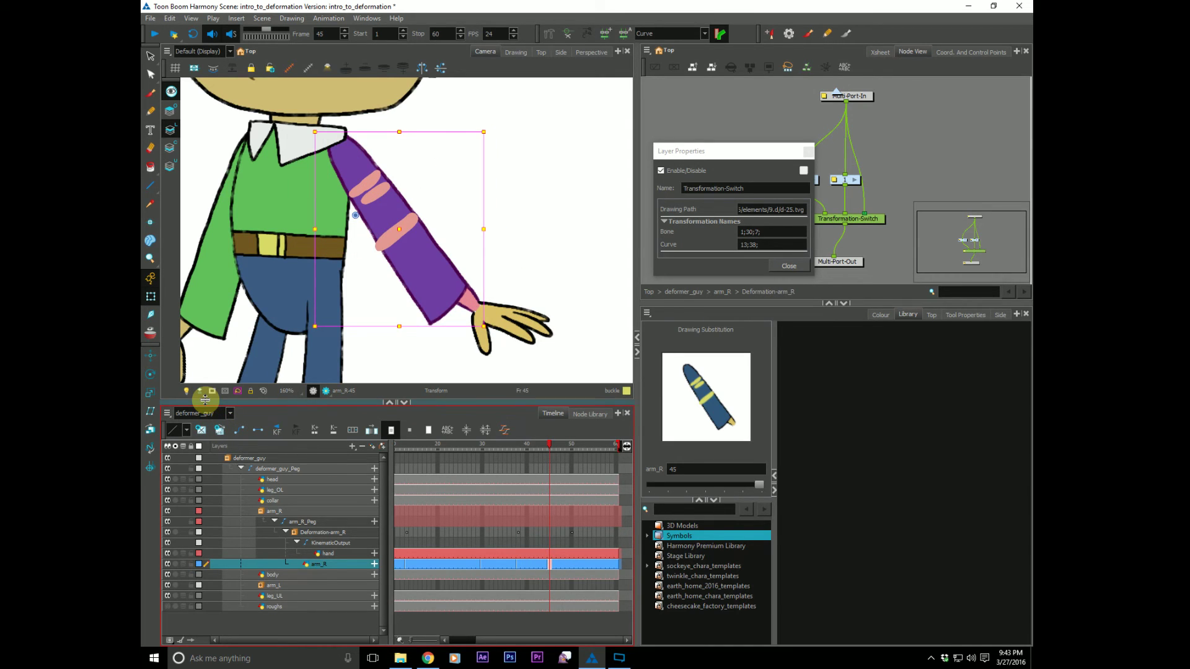
left_click(688, 114)
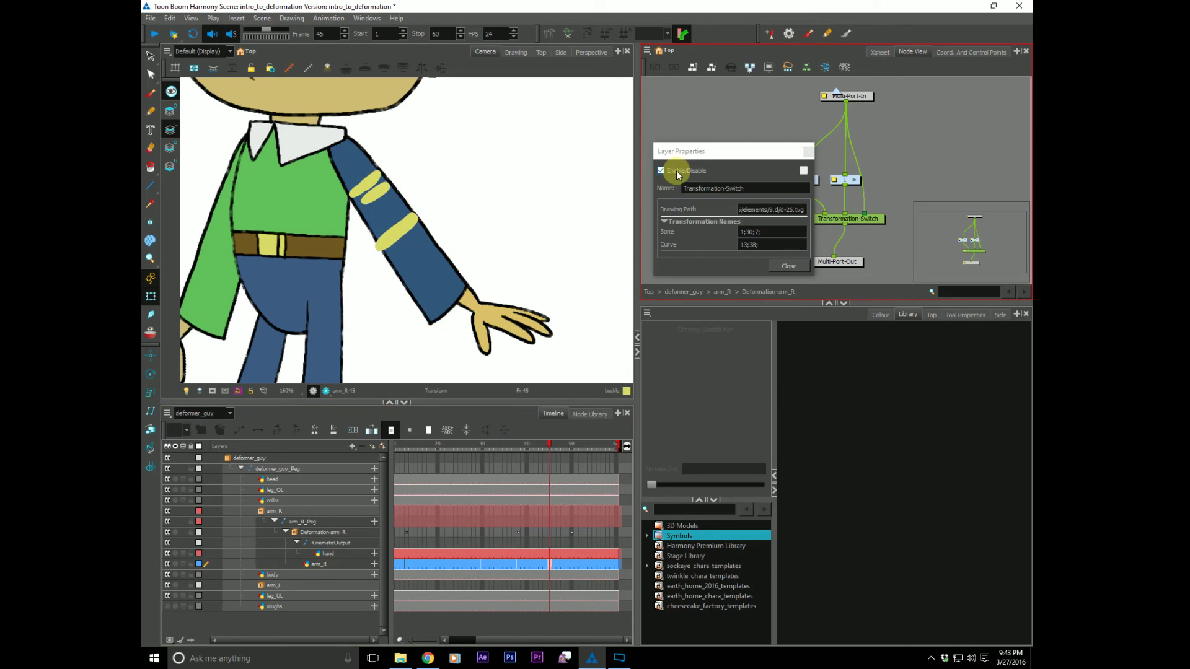
Fill the three sleeve stripes of the frame 45 arm drawing with Red from the intro_to_deformation palette.
left_click(152, 168)
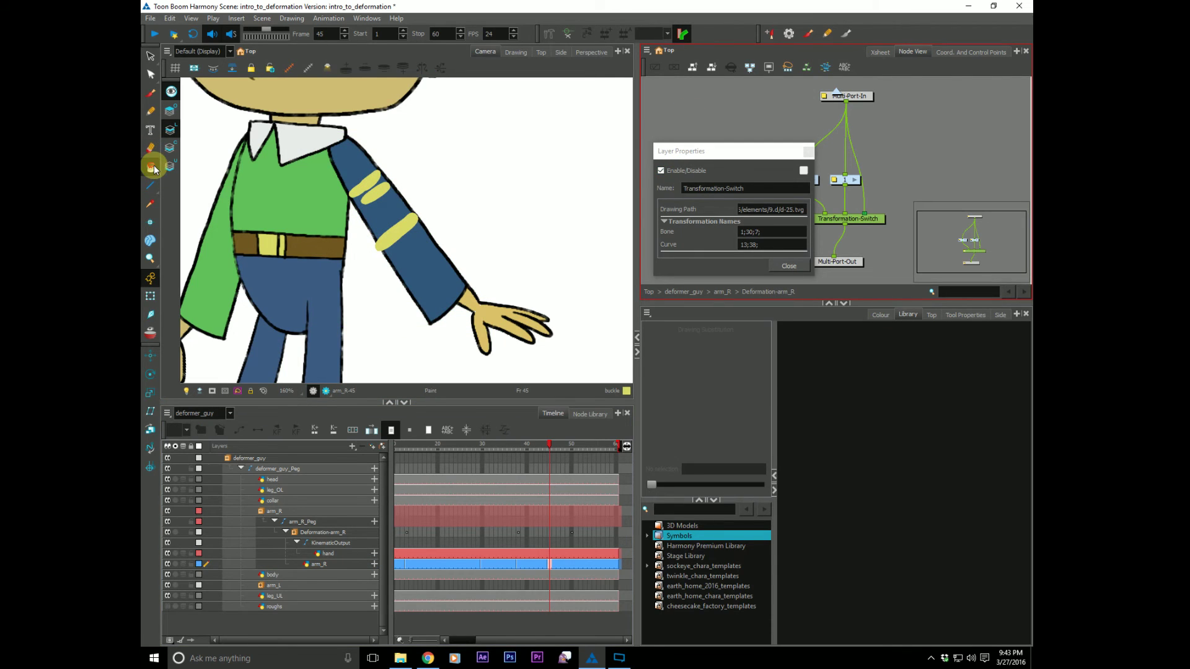
left_click(883, 314)
left_click_drag(1024, 594, 1014, 545)
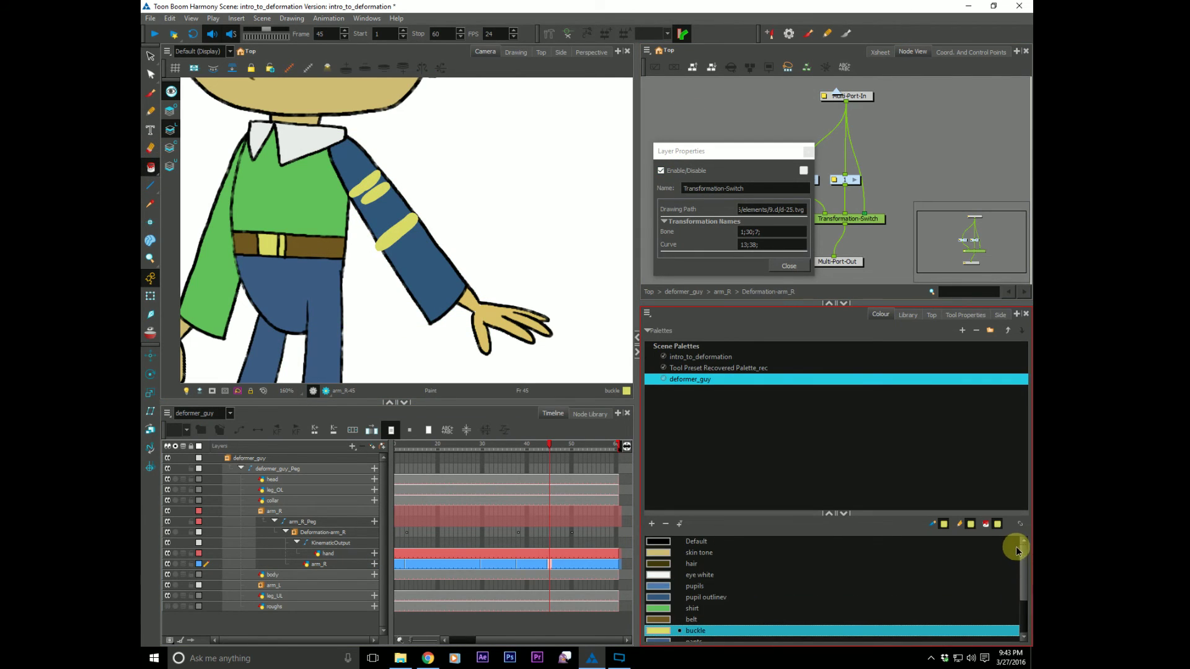
left_click(683, 368)
left_click(680, 357)
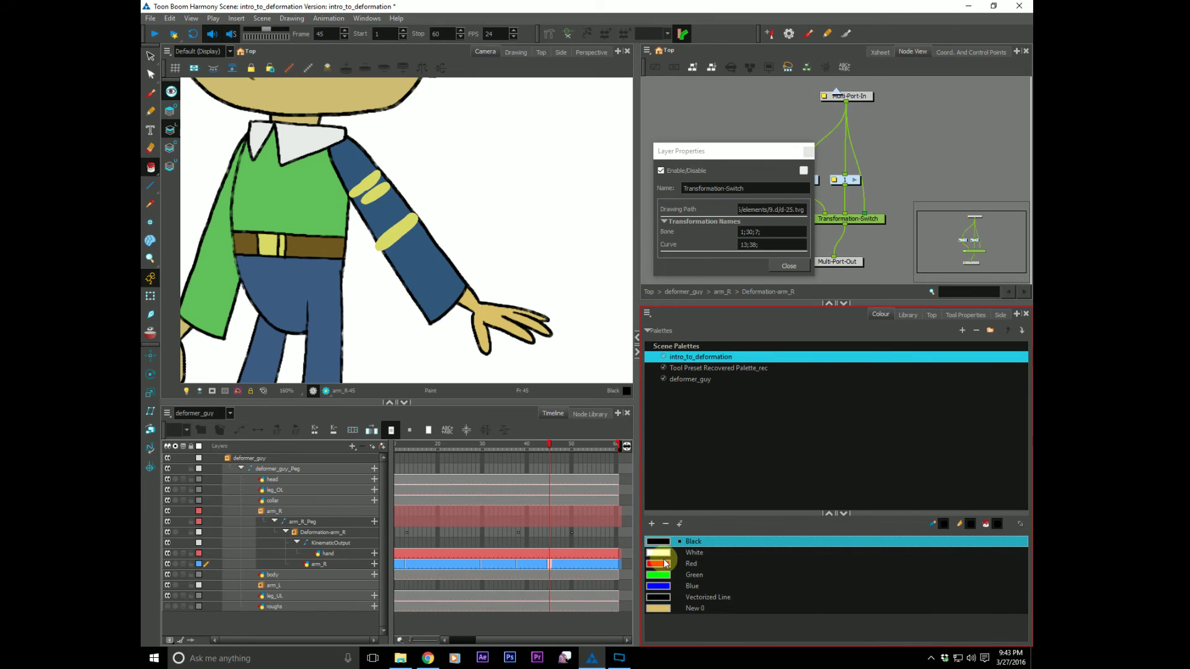
left_click(660, 563)
left_click(357, 186)
left_click(371, 193)
left_click(397, 235)
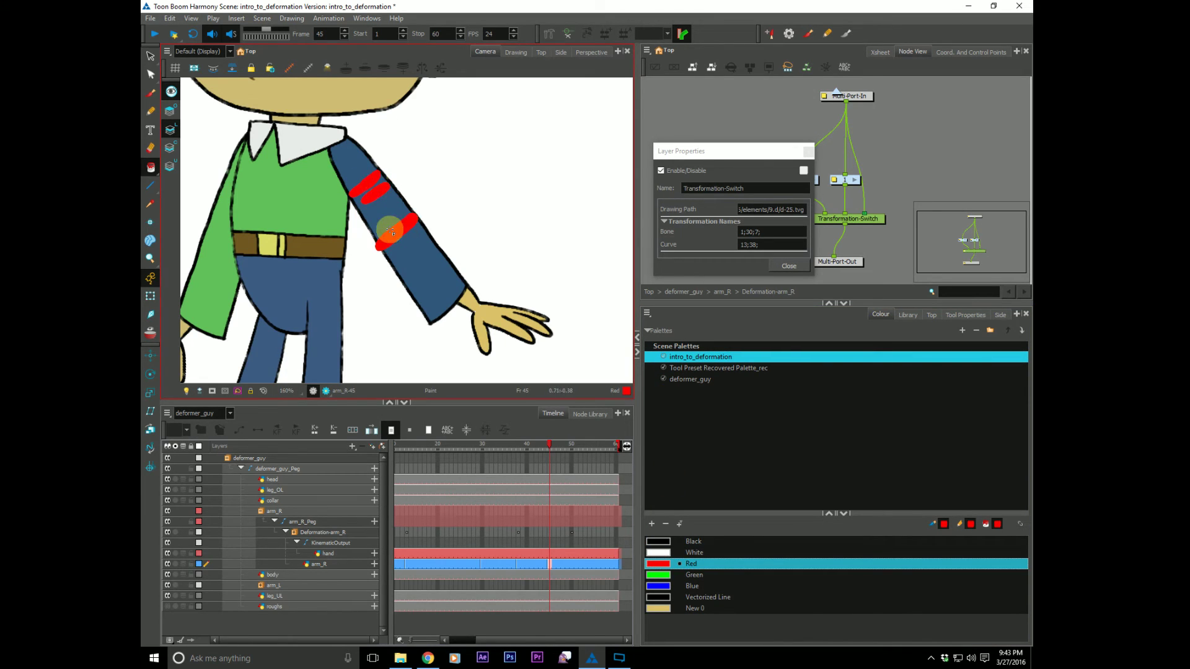
Add the arm_R drawing 45 to the Curve drawing list in the Transformation-Switch properties.
left_click(549, 563)
left_click(905, 316)
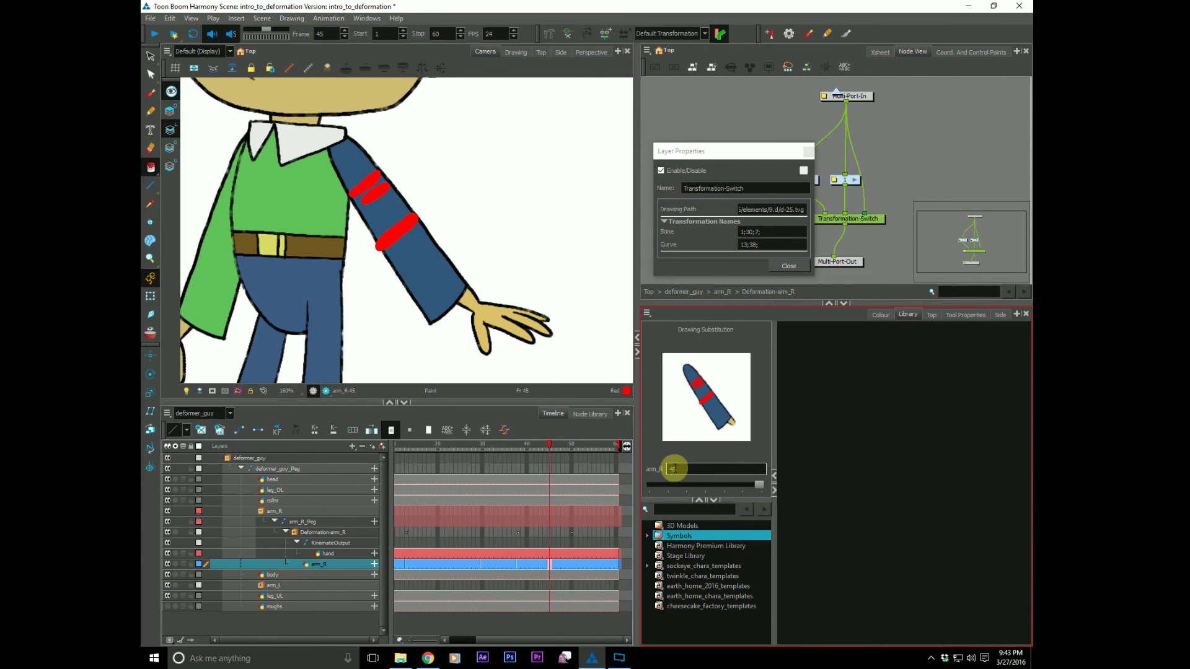
left_click(776, 242)
left_click(777, 242)
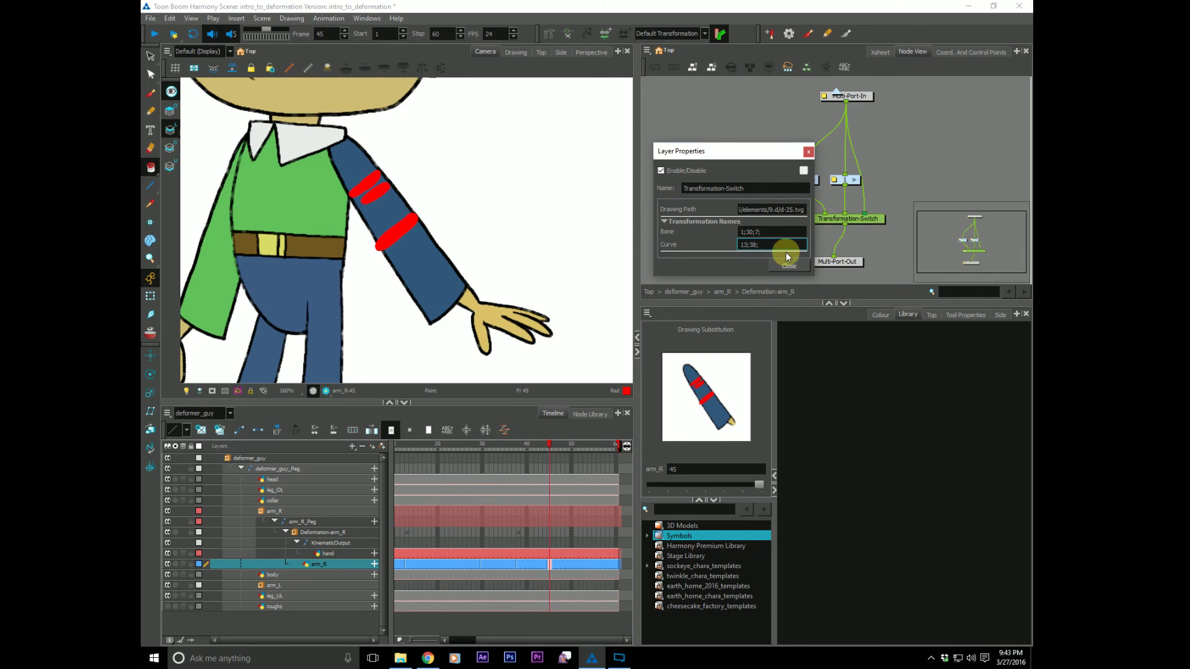
type("45")
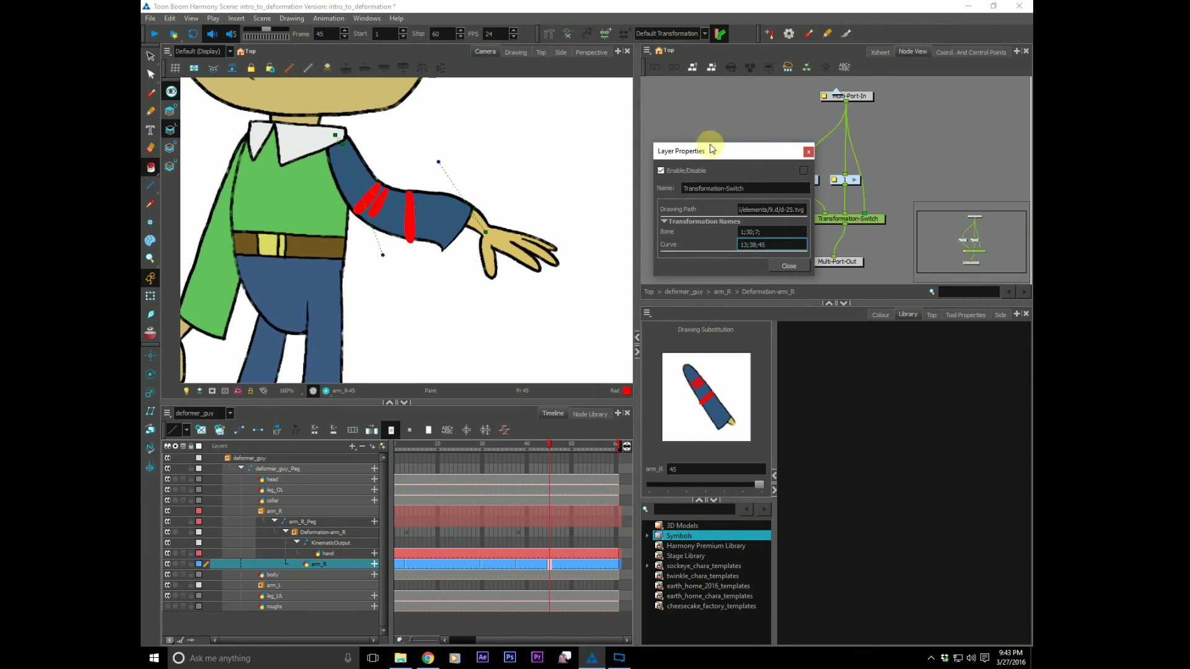
Compare the Transformation-Switch's Bone and Curve entries with the available transformation chains, and close its properties.
left_click_drag(711, 155, 681, 127)
left_click(705, 33)
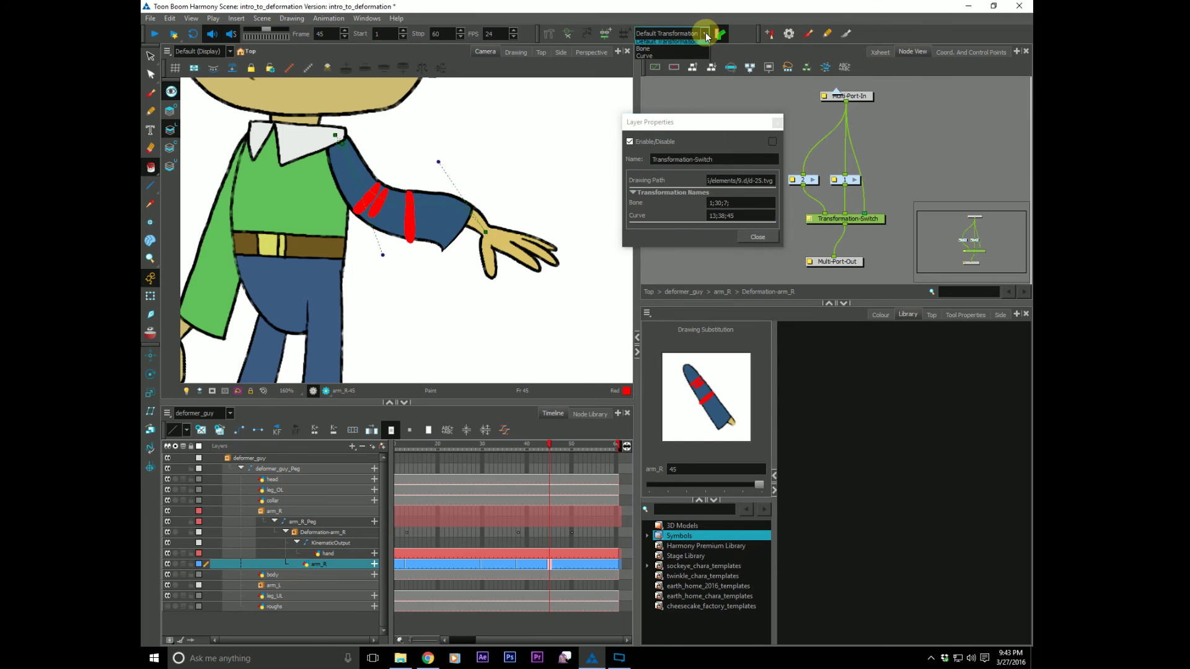
left_click(705, 34)
left_click_drag(671, 120, 694, 163)
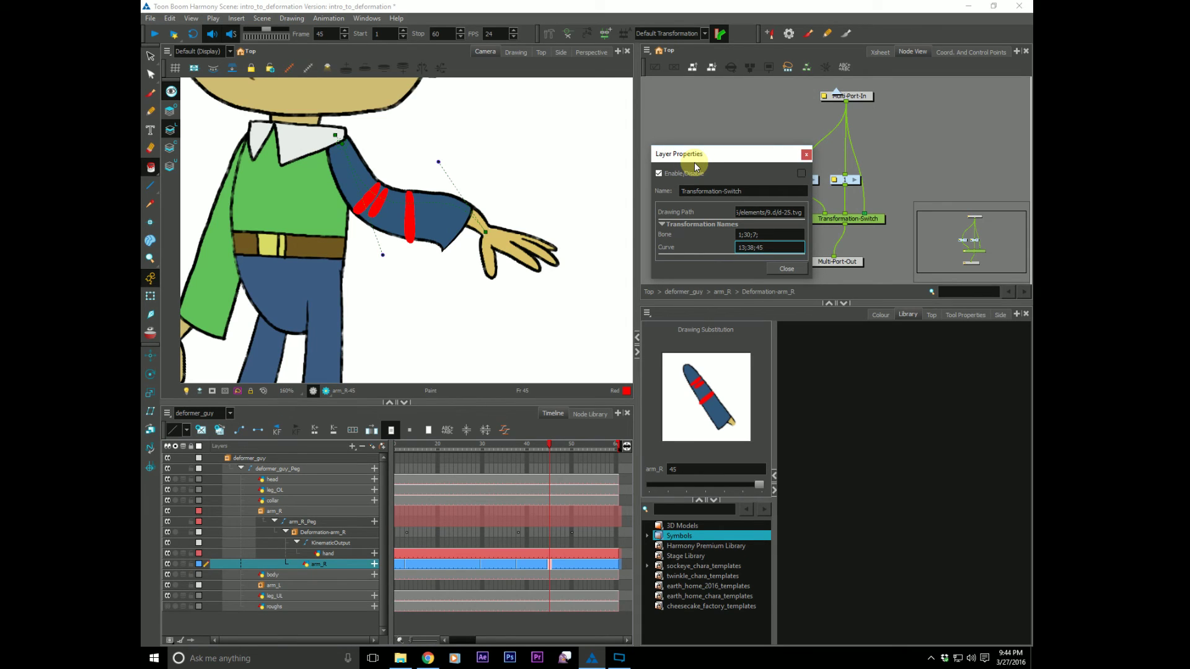
left_click_drag(702, 154, 683, 152)
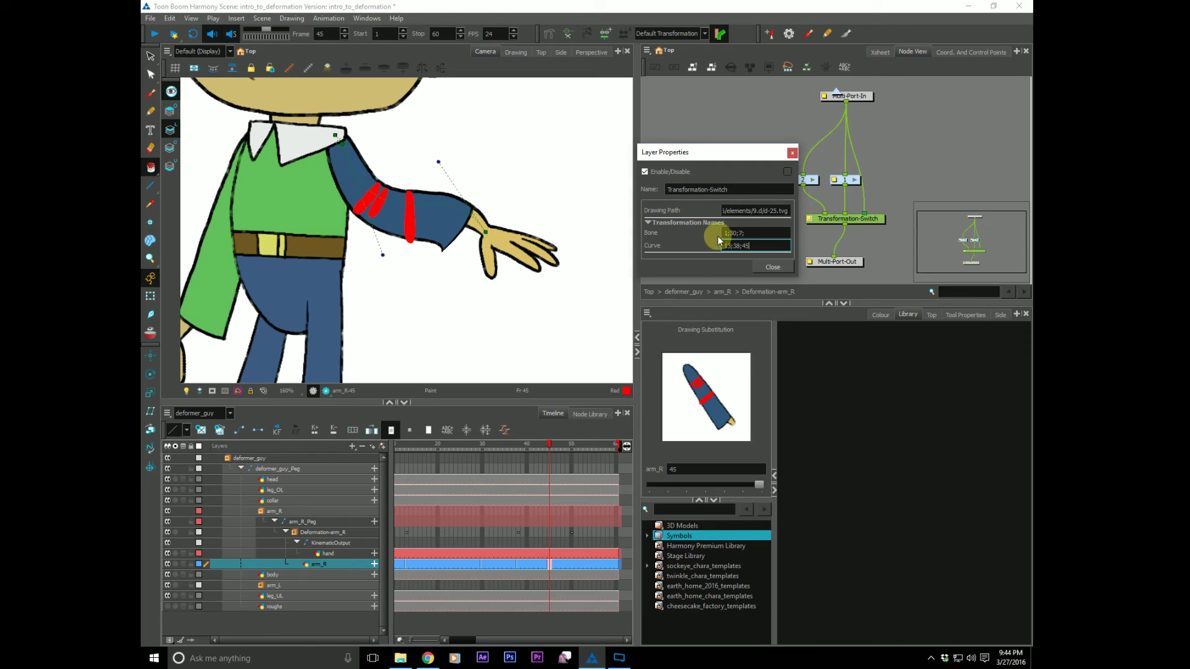
left_click(766, 267)
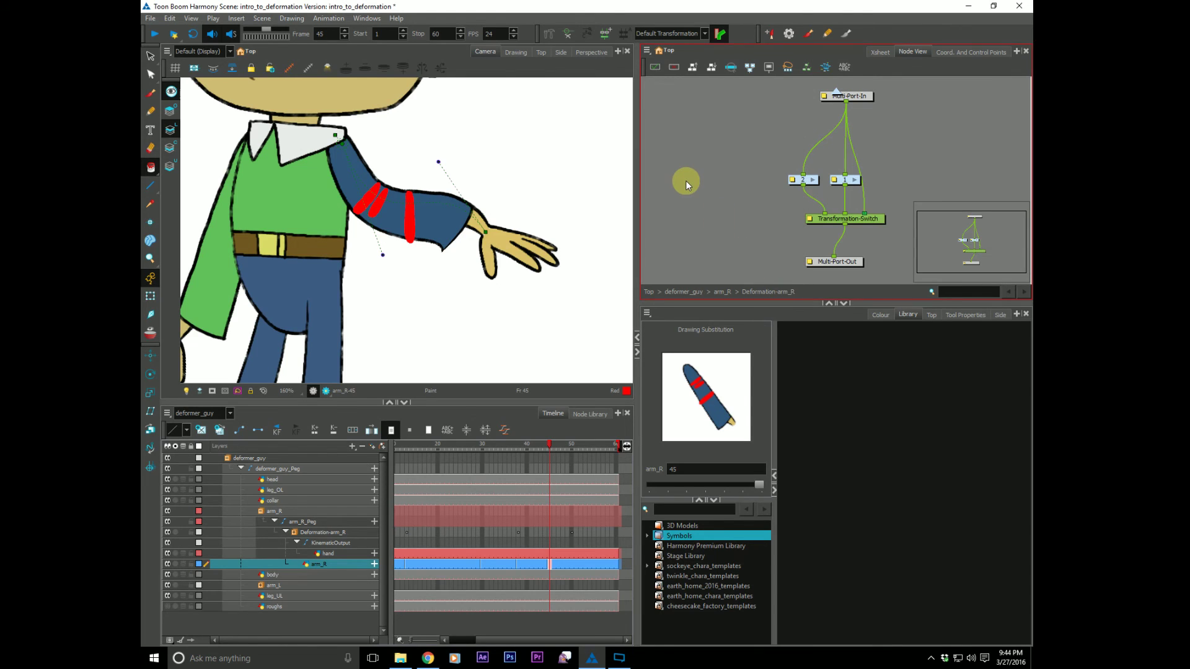
Examine the node chains inside the two subgroups of Deformation-arm_R, including the Offset and Curve nodes.
left_click(814, 181)
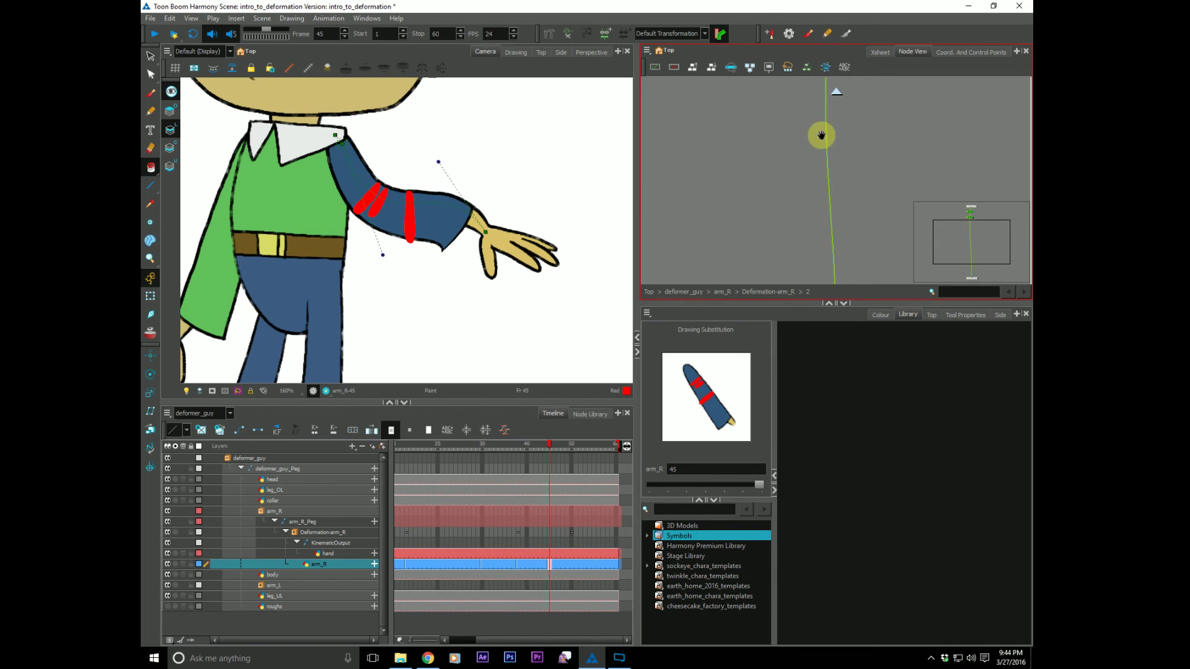
left_click_drag(821, 155, 826, 275)
left_click_drag(837, 197, 841, 270)
mouse_move(840, 177)
left_mouse_down()
mouse_move(839, 202)
mouse_move(821, 175)
mouse_move(860, 170)
left_mouse_up()
left_click(772, 292)
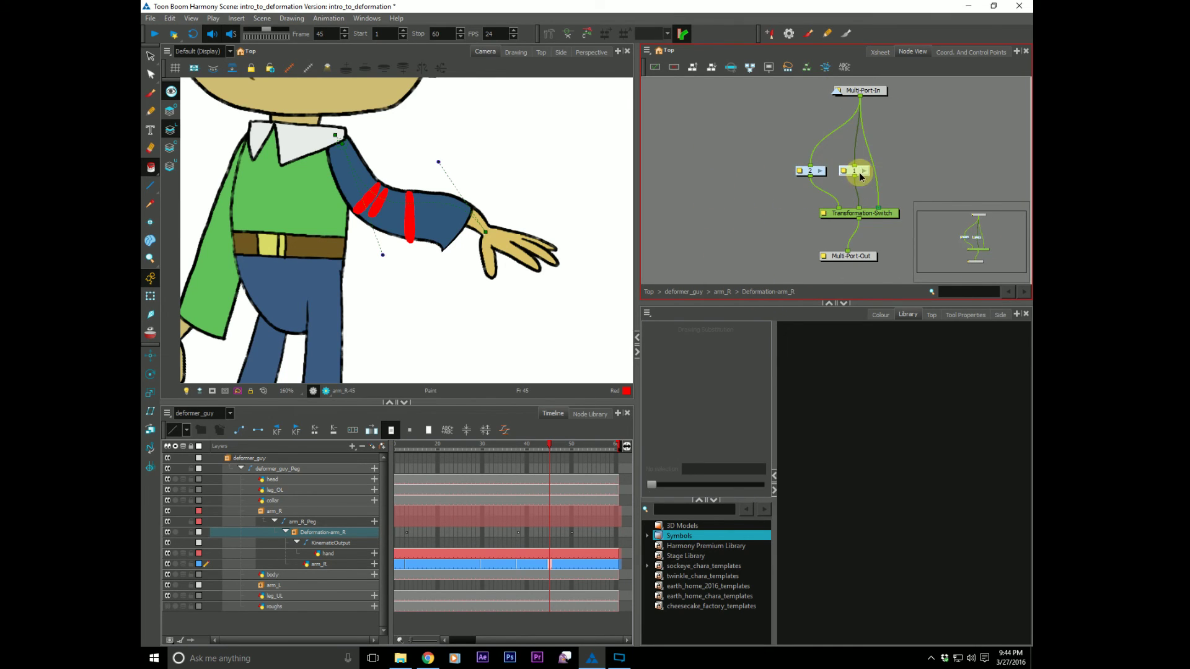
left_click(862, 169)
left_click(862, 216)
left_click_drag(862, 216, 861, 227)
left_click(818, 186)
left_click(753, 294)
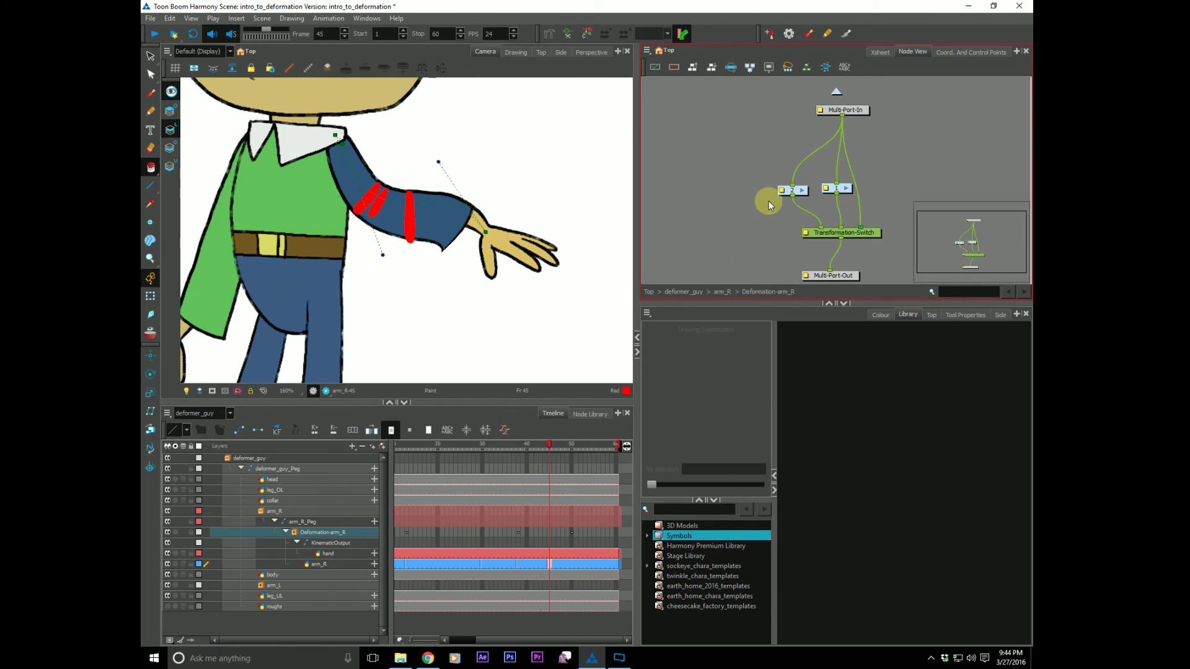
left_click(812, 186)
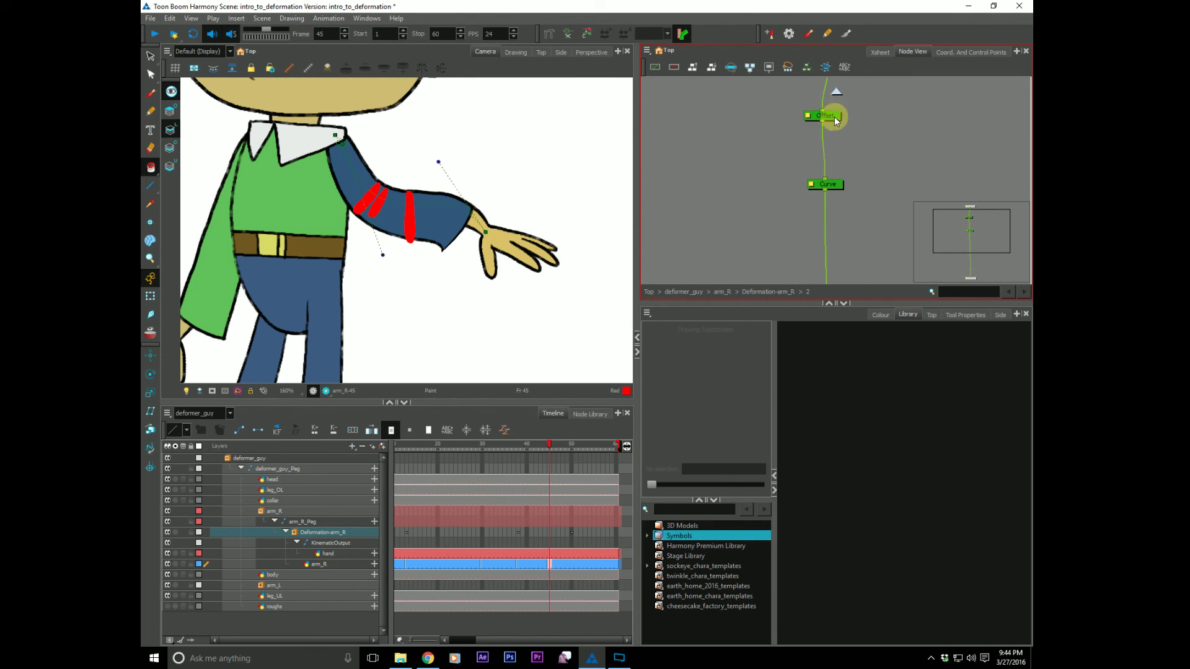
left_click_drag(826, 116, 828, 124)
Review where the Deformation-arm_R node sits in the arm_R group, and reopen the Deformation-arm_R group.
left_click(722, 292)
left_click(873, 146)
left_click_drag(873, 146, 873, 148)
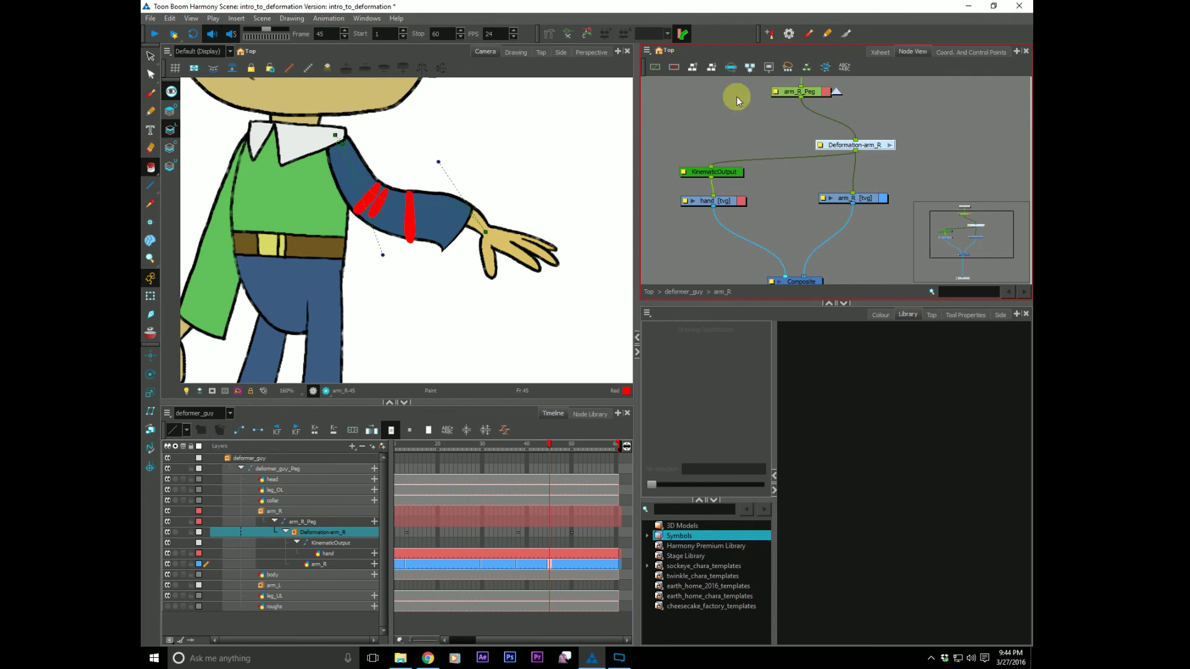
left_click_drag(736, 116, 732, 122)
left_click(886, 152)
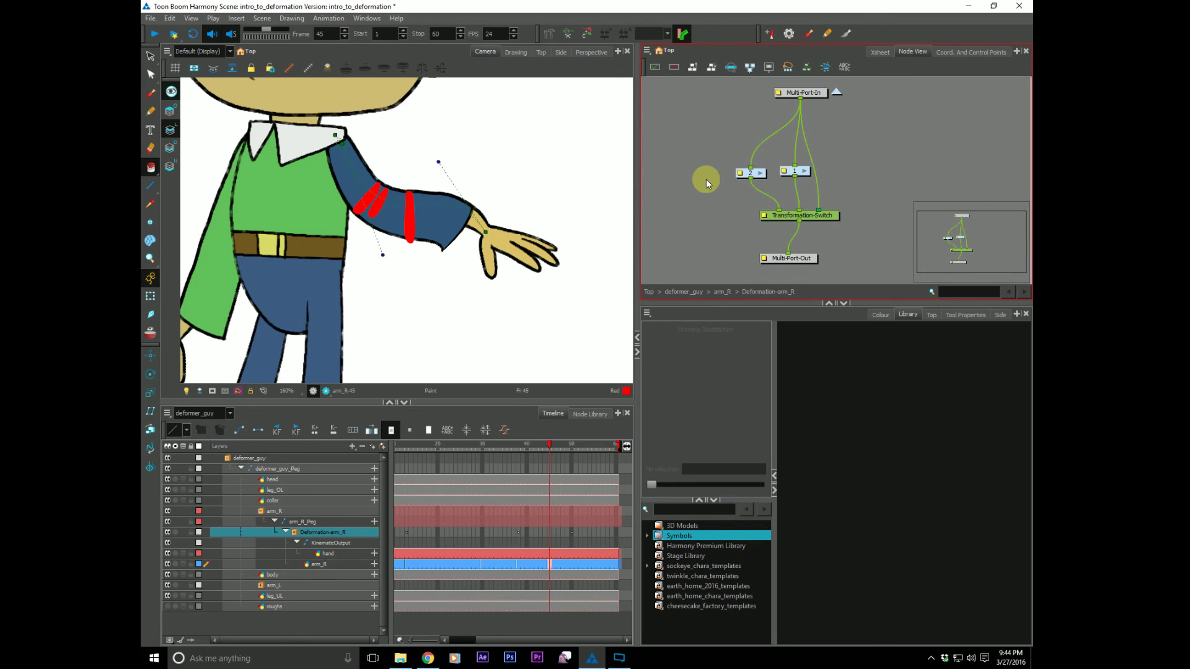
Duplicate the arm_R drawing at frame 51 and delete the three red sleeve stripes from the copy.
left_click(574, 563)
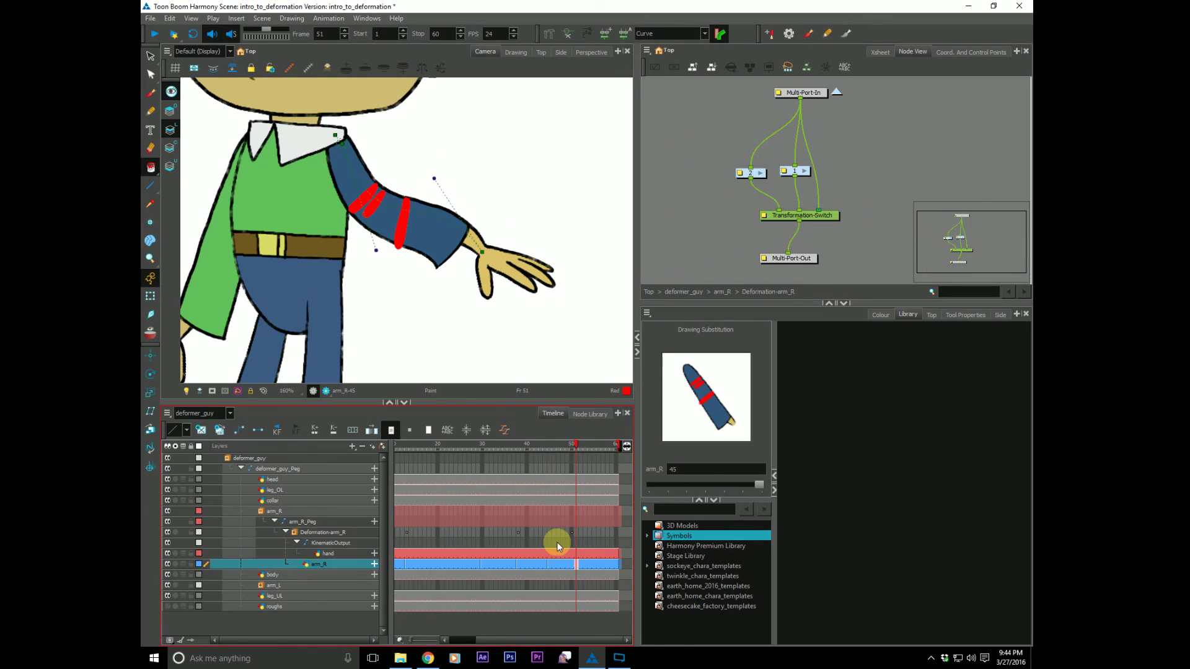
left_click(220, 430)
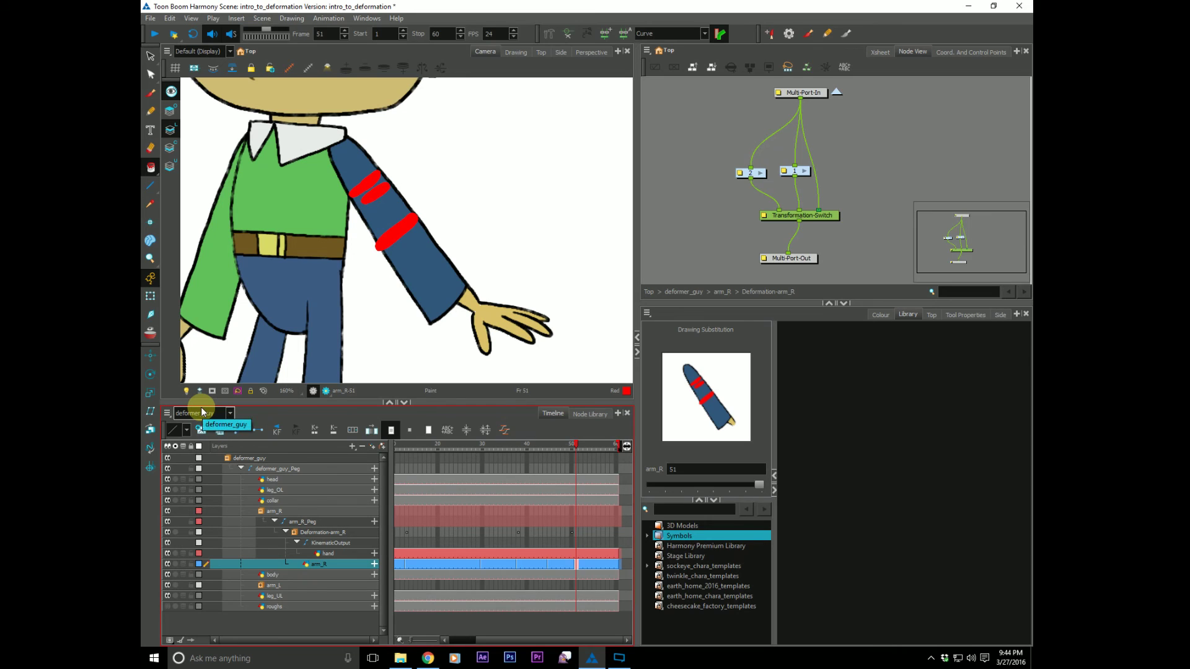
left_click(150, 56)
left_click(361, 187)
key("Delete")
left_click(397, 227)
key("Delete")
left_click(372, 181)
key("Delete")
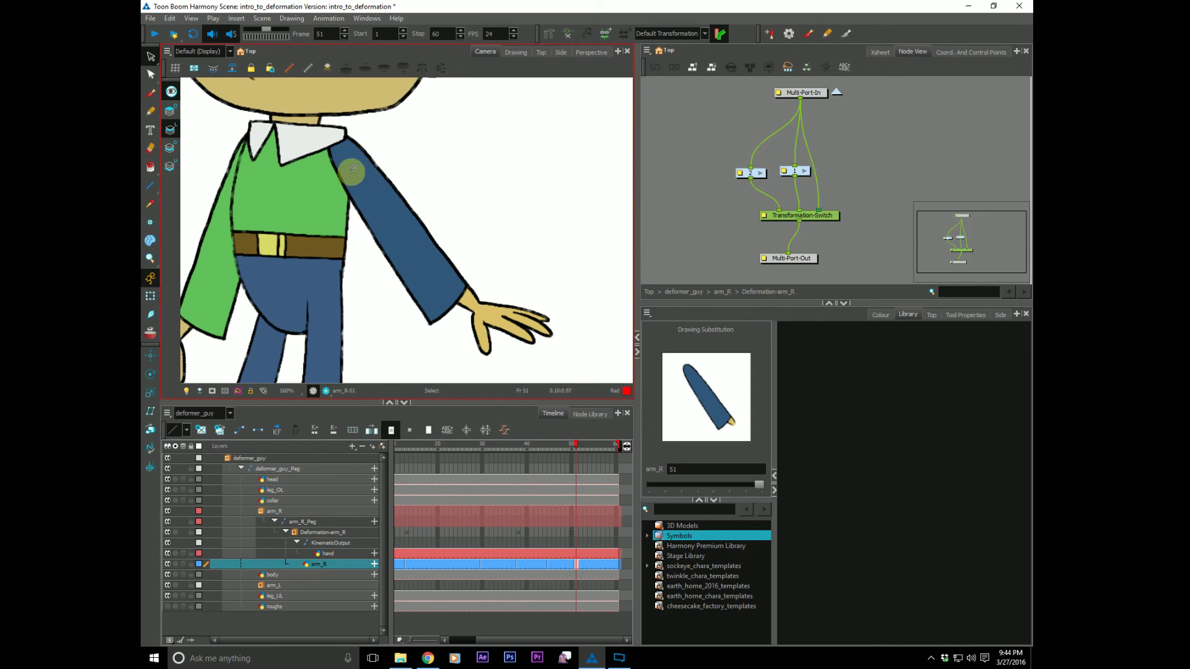
left_click(549, 35)
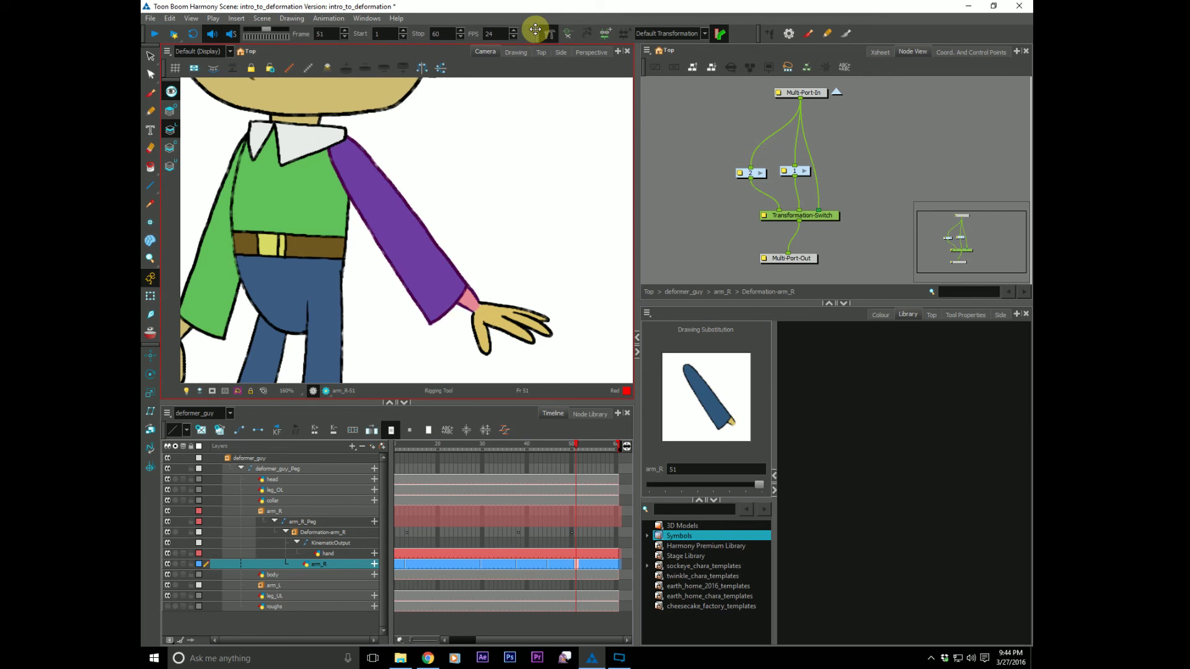
left_click(483, 291)
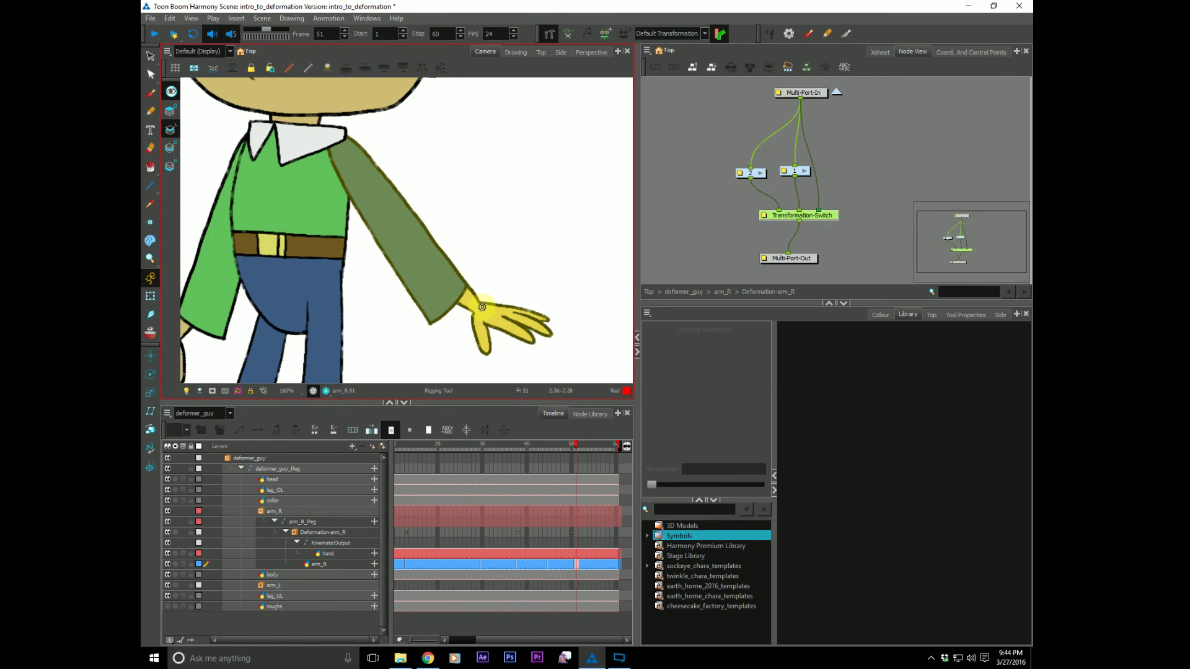
left_click(478, 308)
left_click(404, 225)
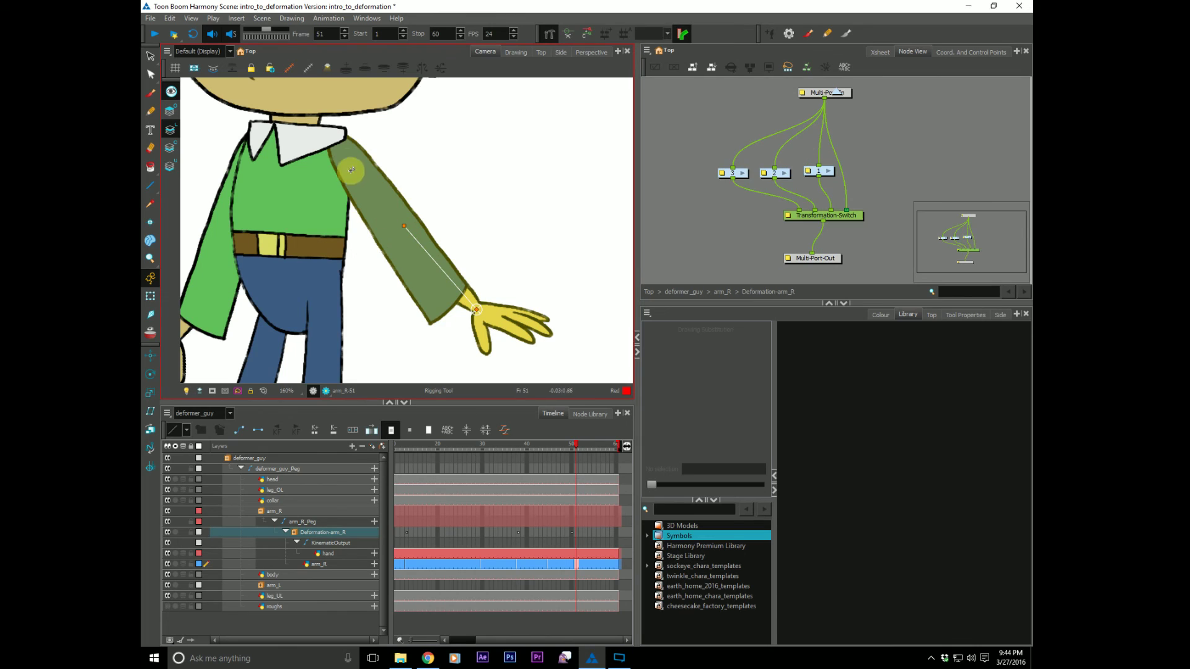
left_click(342, 145)
key("ctrl+z")
key("ctrl+z")
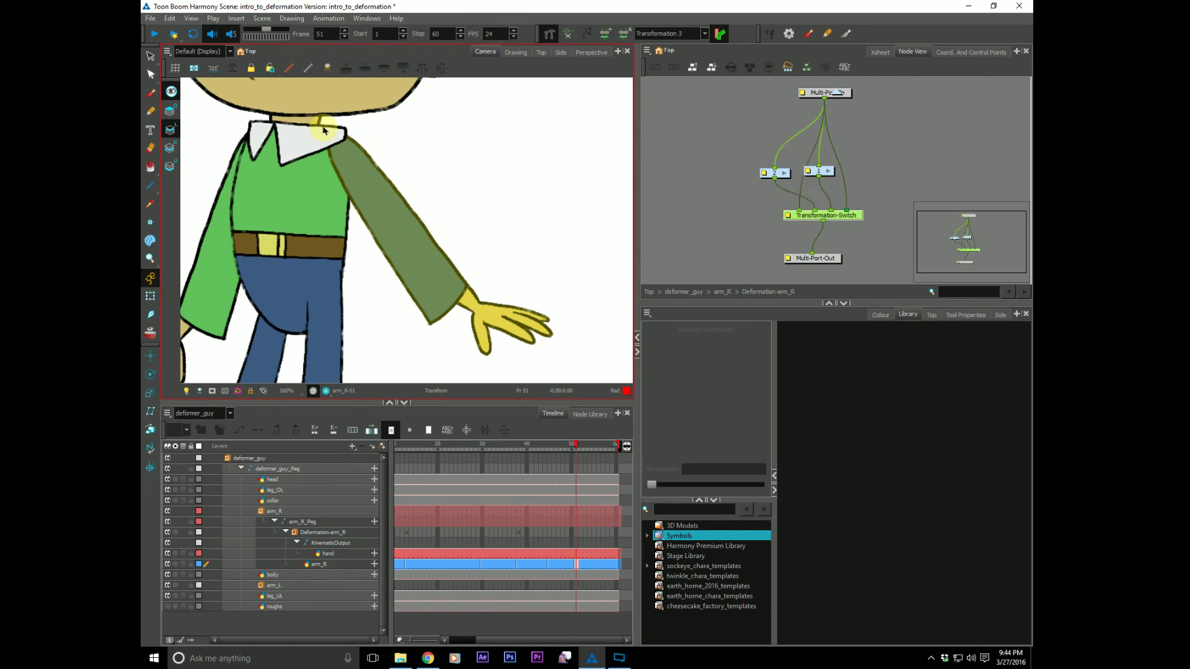
Select the arm_R drawing node in the arm_R group and reopen the Deformation-arm_R group.
left_click(757, 233)
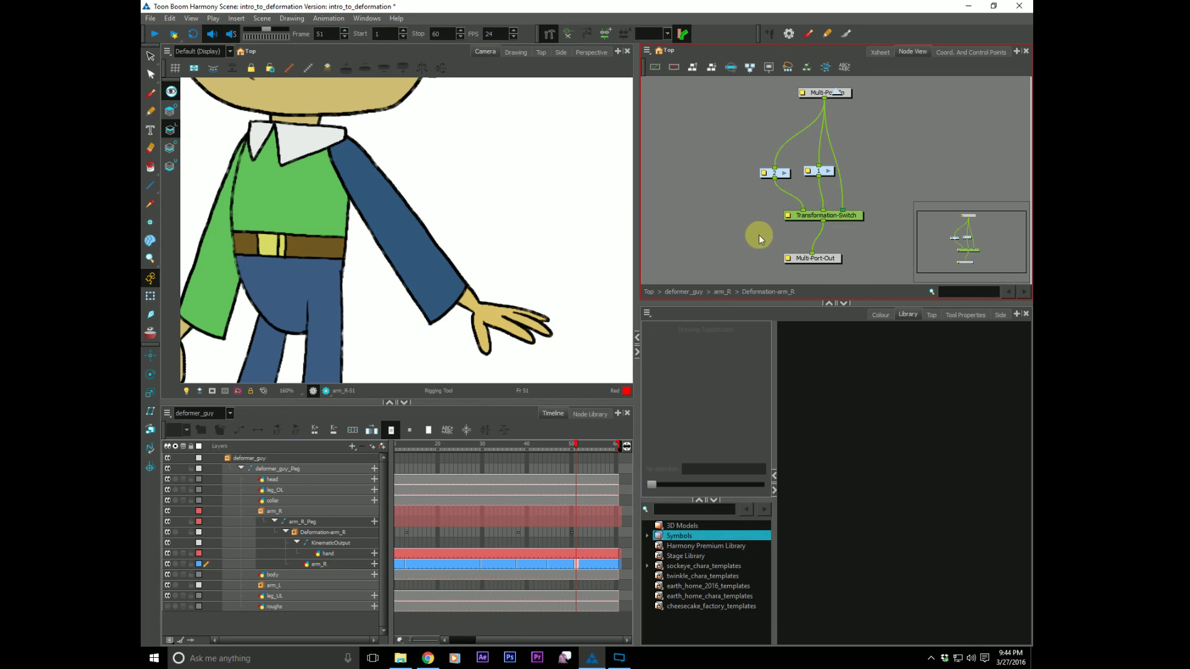
left_click(721, 291)
left_click(854, 240)
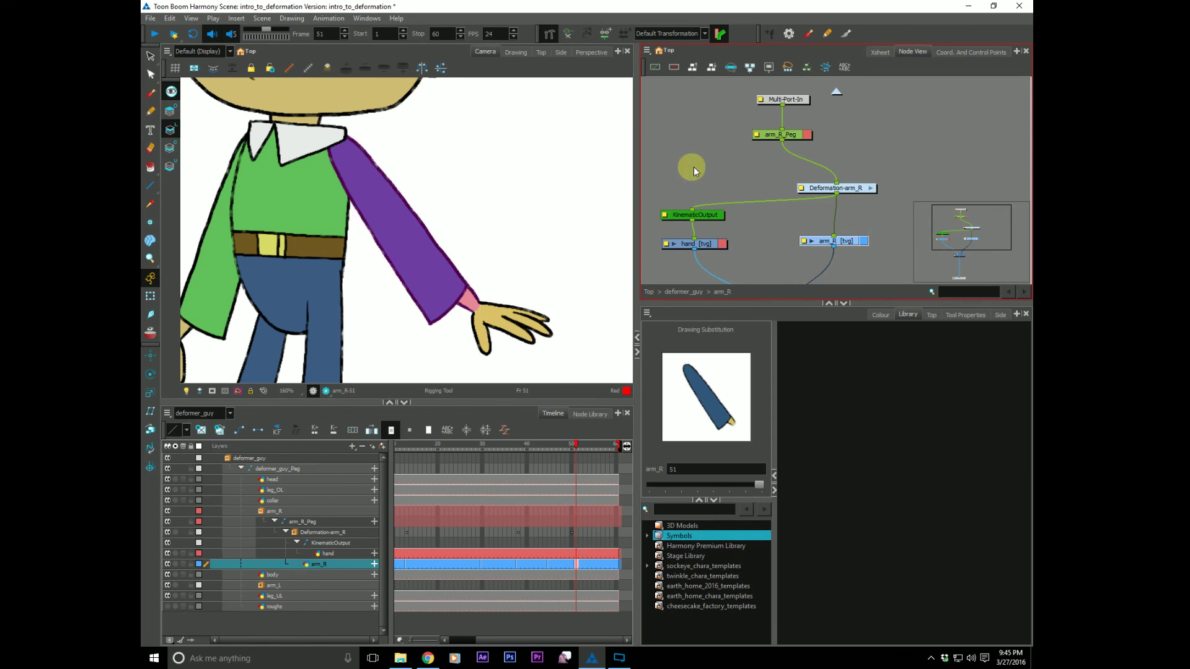
left_click(871, 188)
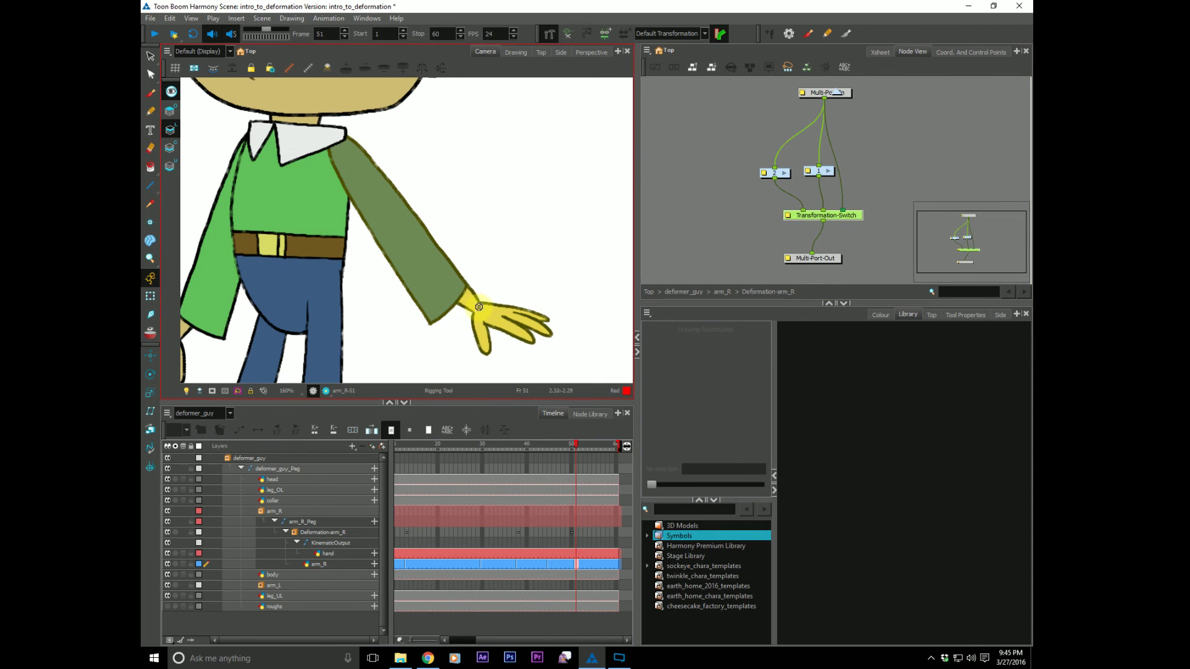
Build a seven-bone chain with the Rigging tool from the wrist up the sleeve and across the collar past the opposite shoulder.
left_click(404, 229)
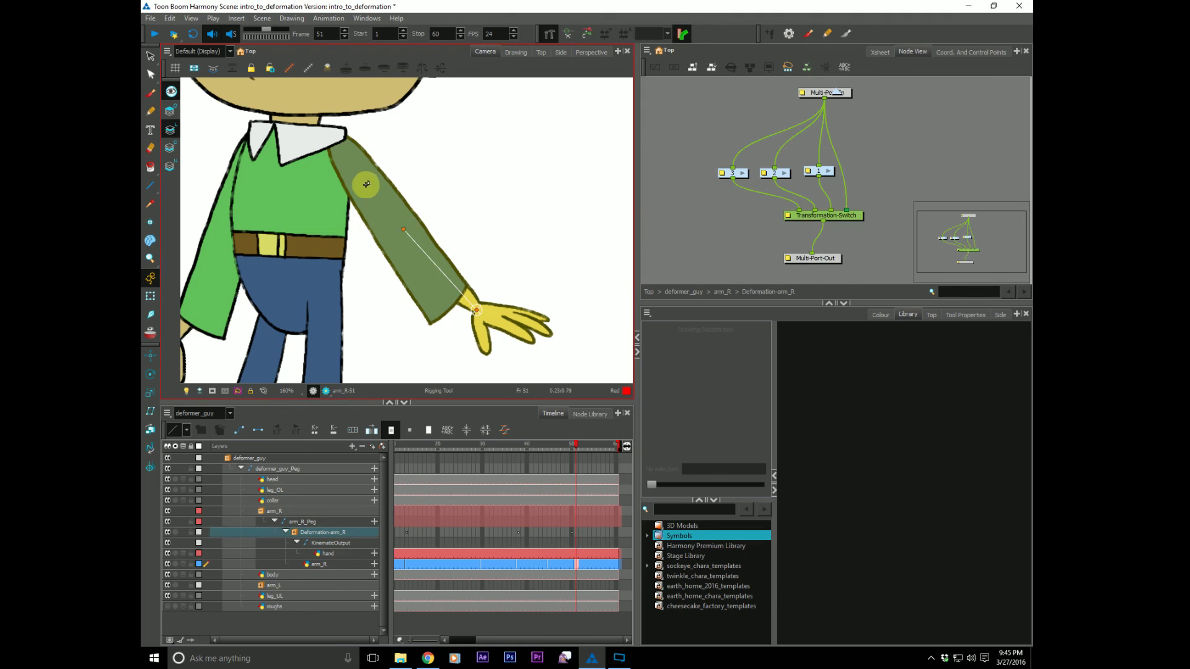
left_click(366, 185)
left_click(344, 152)
left_click(329, 141)
left_click(282, 146)
left_click(241, 156)
left_click(206, 148)
Examine the bone nodes inside the new chain's subgroup and return to the arm_R group.
left_click(738, 174)
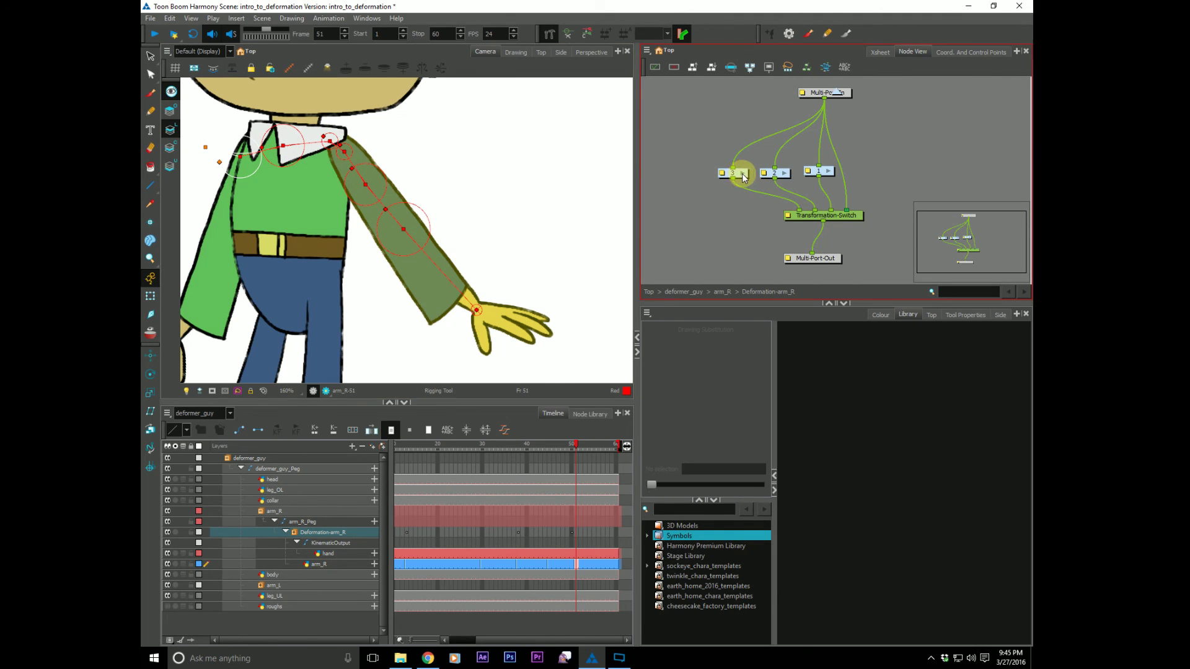
left_click(743, 175)
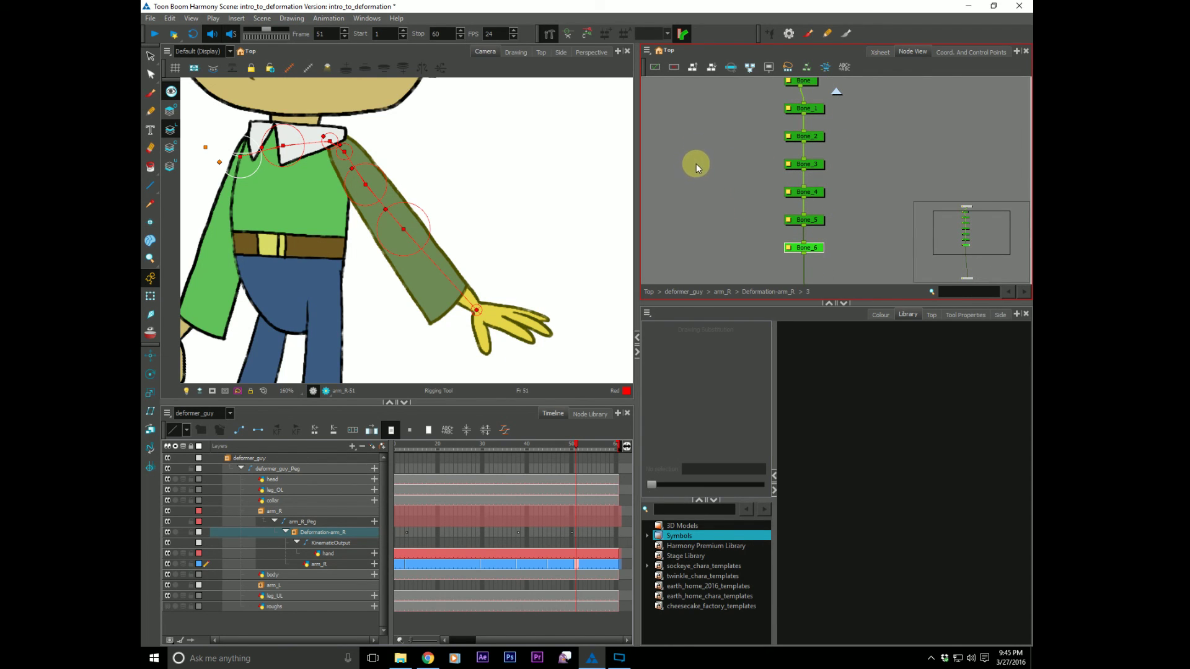
left_click(722, 291)
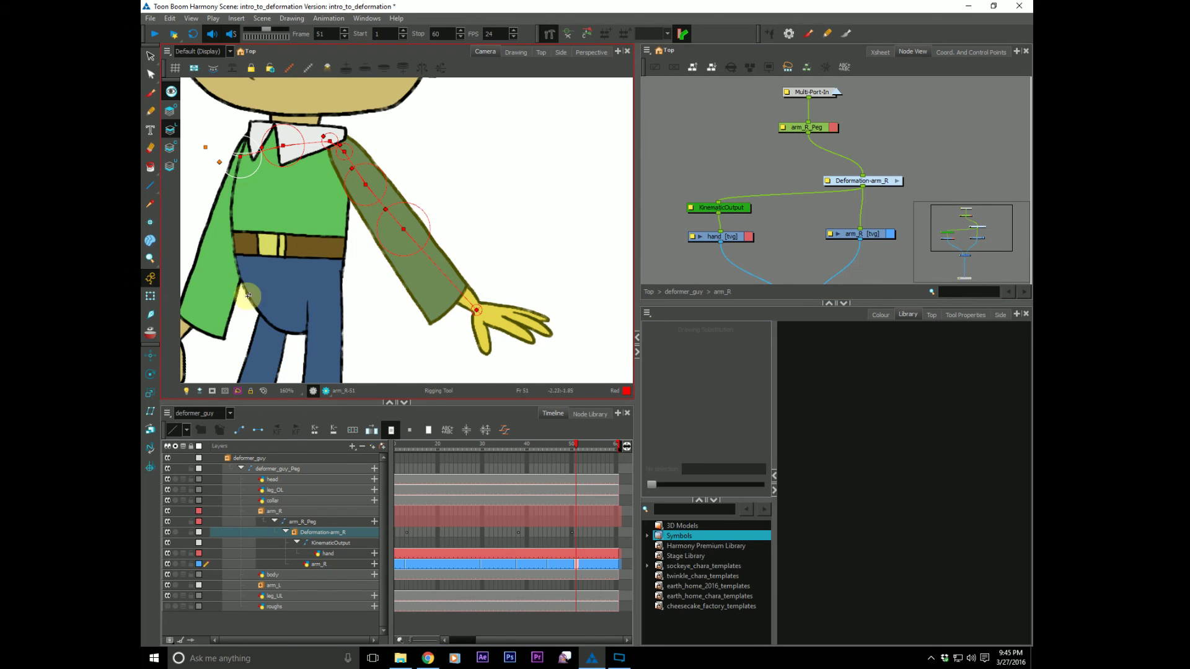
Select the arm_R drawing at frame 43 and shift its node slightly in the arm_R group.
left_click_drag(568, 564, 543, 567)
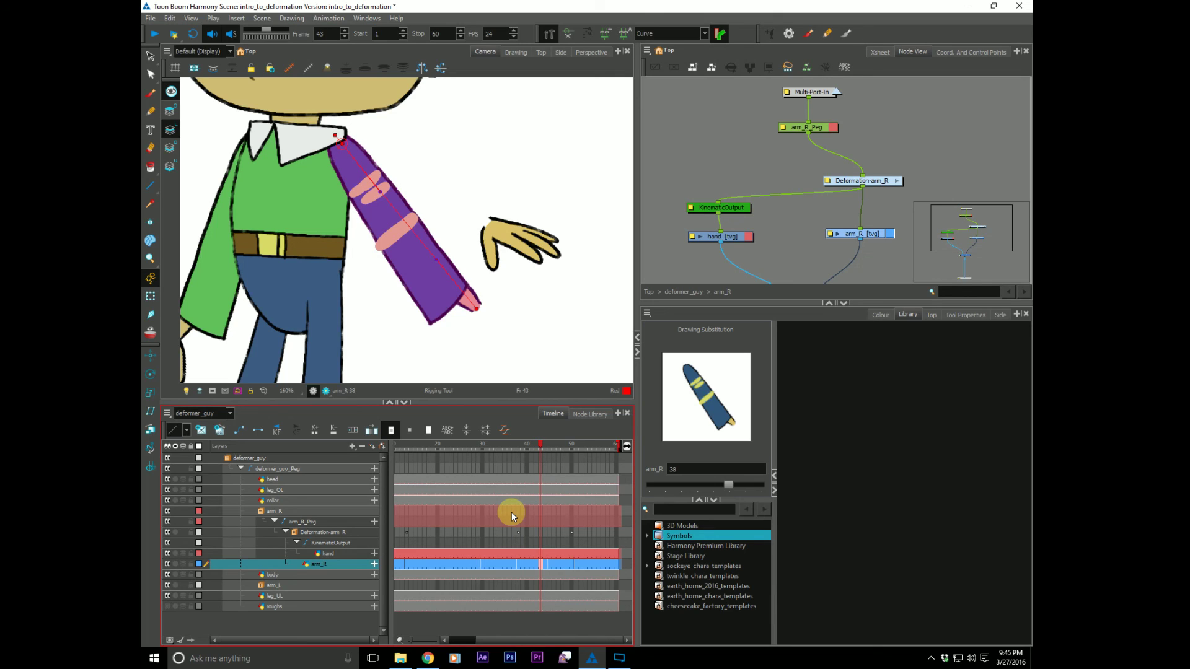
mouse_move(876, 234)
left_mouse_down()
mouse_move(884, 258)
mouse_move(885, 238)
left_mouse_up()
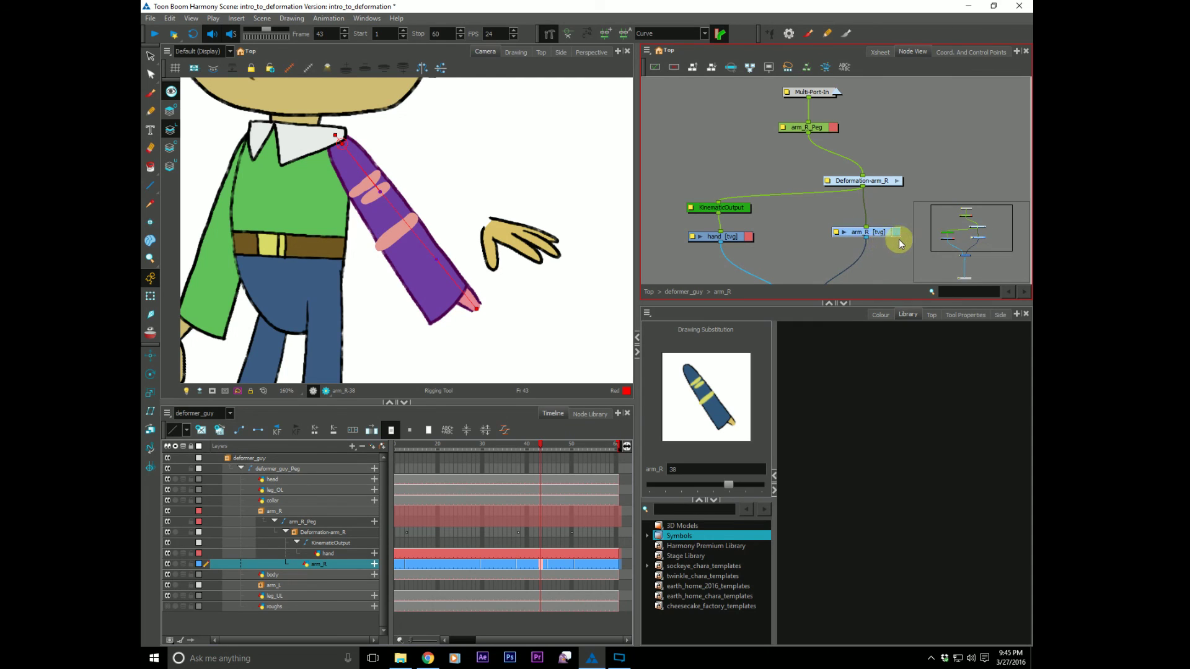